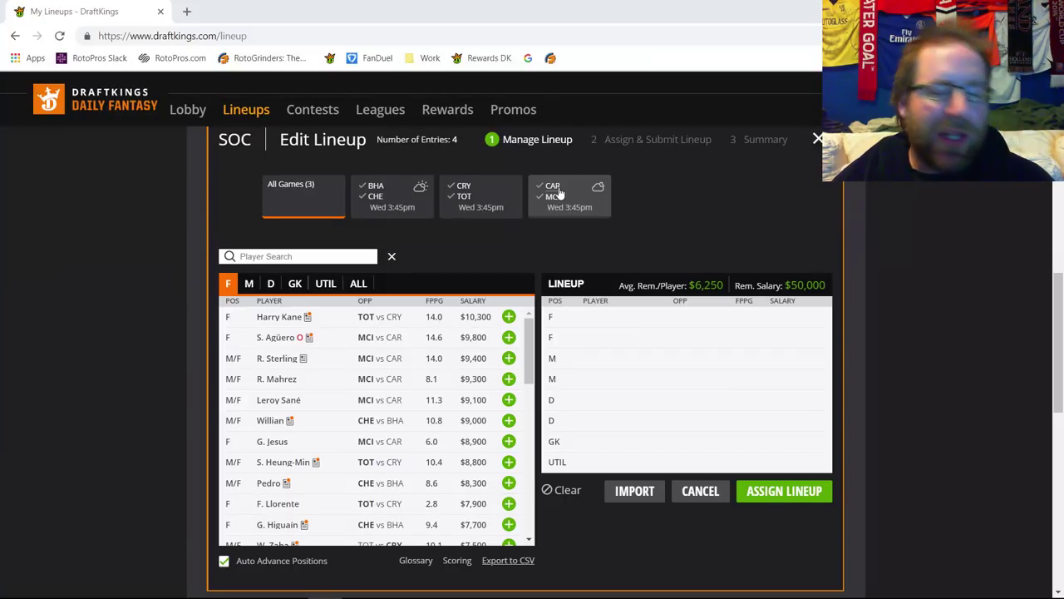
Step: Enlarge the page to 110% and filter the player pool to the Brighton side of the BHA–CHE game
{"action": "key", "text": "ctrl+plus"}
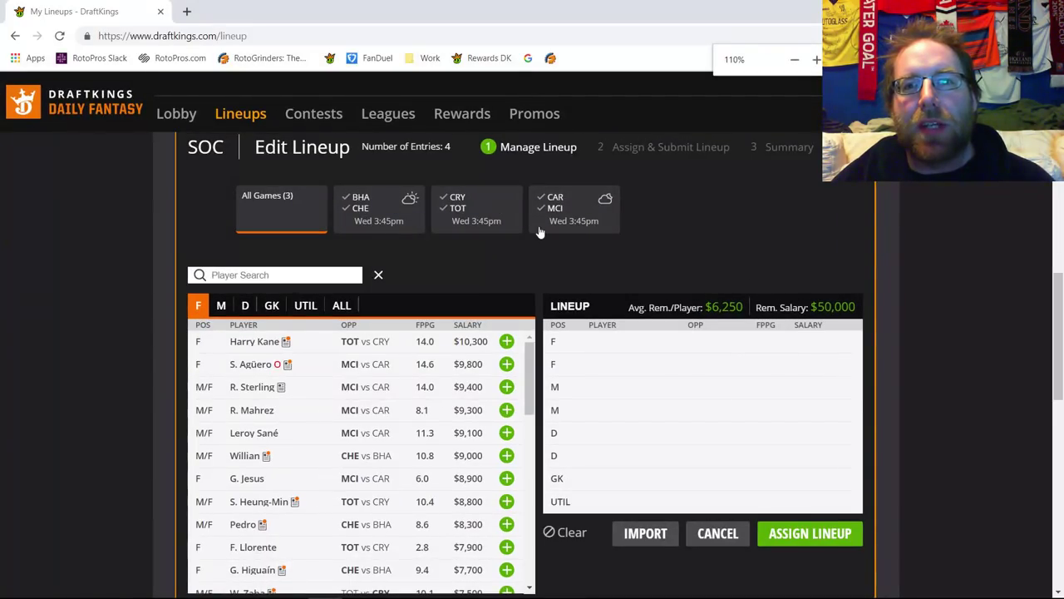
{"action": "scroll", "coordinate": [532, 229], "scroll_direction": "down", "scroll_amount": 1}
{"action": "scroll", "coordinate": [514, 222], "scroll_direction": "up", "scroll_amount": 1}
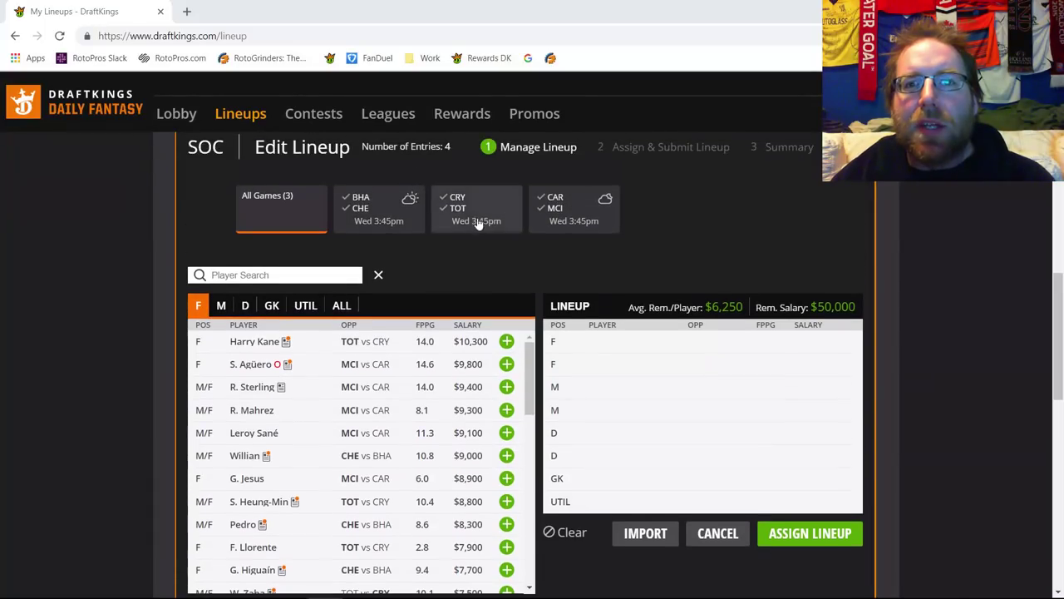
{"action": "left_click", "coordinate": [364, 212]}
{"action": "left_click", "coordinate": [362, 209]}
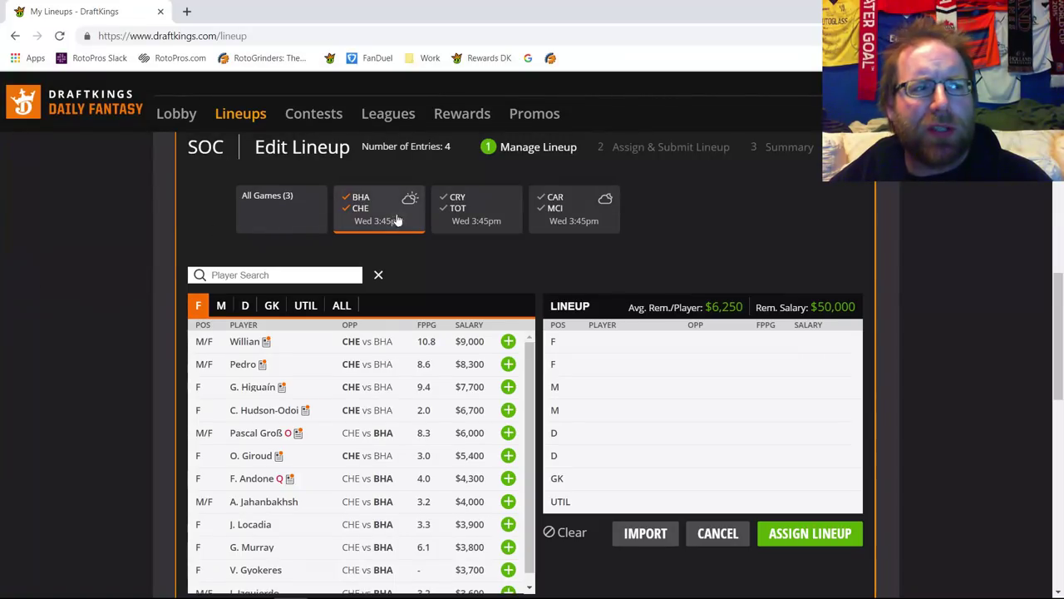
{"action": "left_click", "coordinate": [363, 211]}
Step: List the Brighton goalkeepers and review Mat Ryan's season stats and 10-game log
{"action": "left_click", "coordinate": [272, 306]}
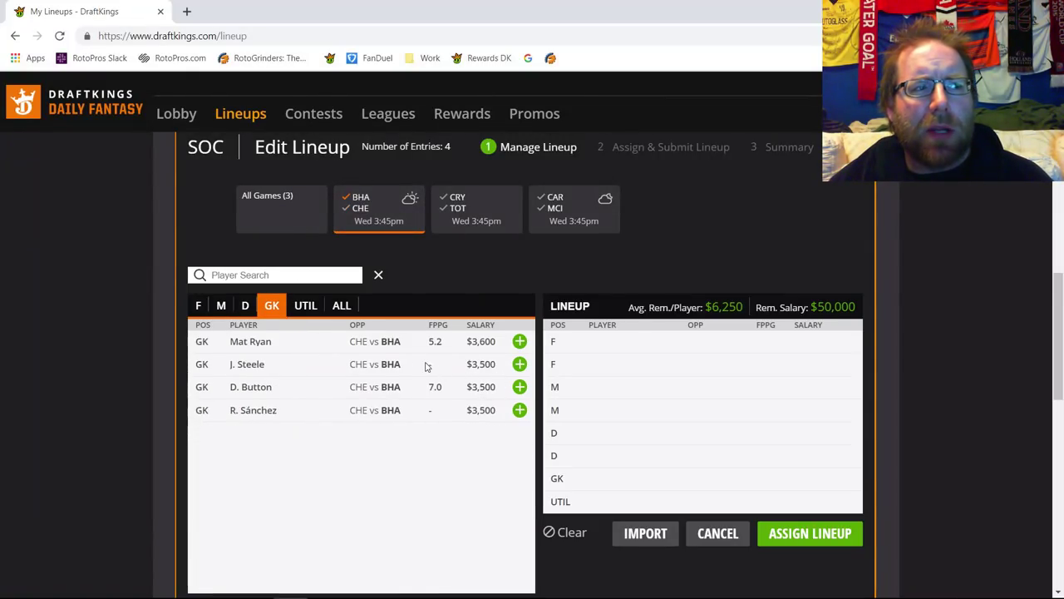
{"action": "left_click", "coordinate": [247, 344]}
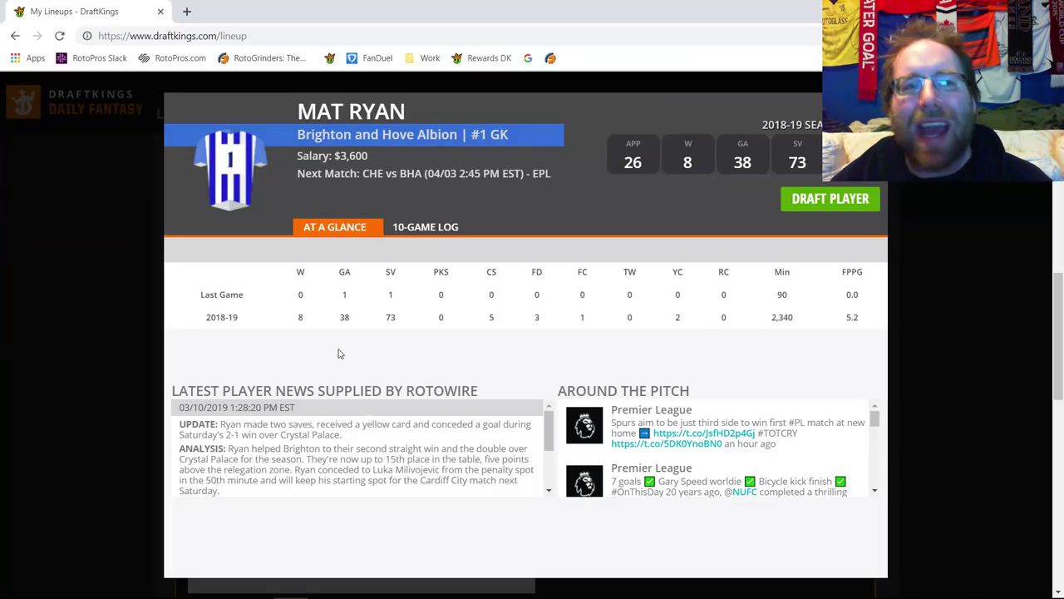
{"action": "left_click", "coordinate": [418, 233]}
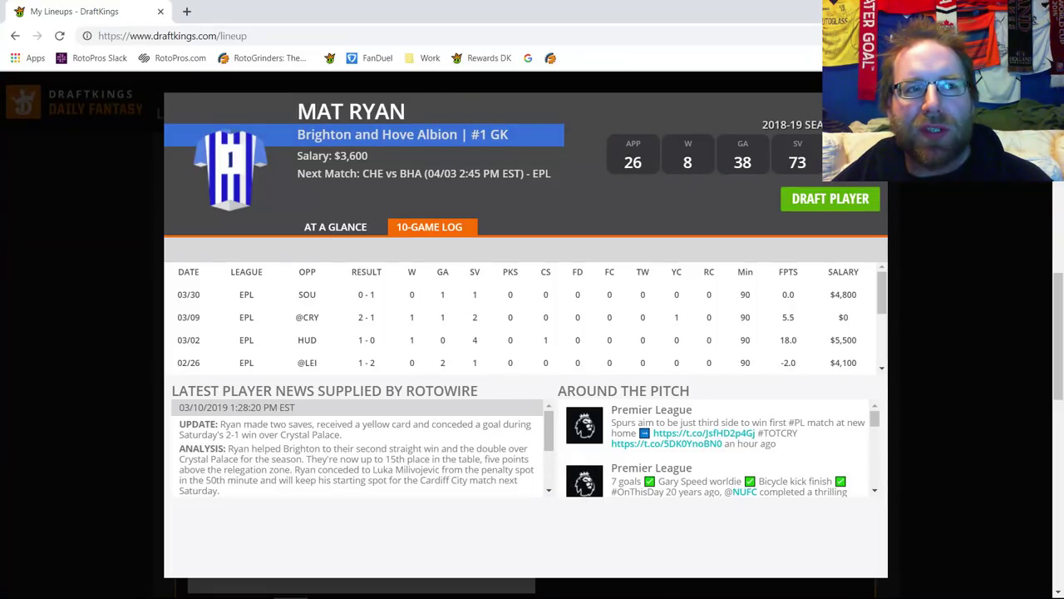
{"action": "key", "text": "Escape"}
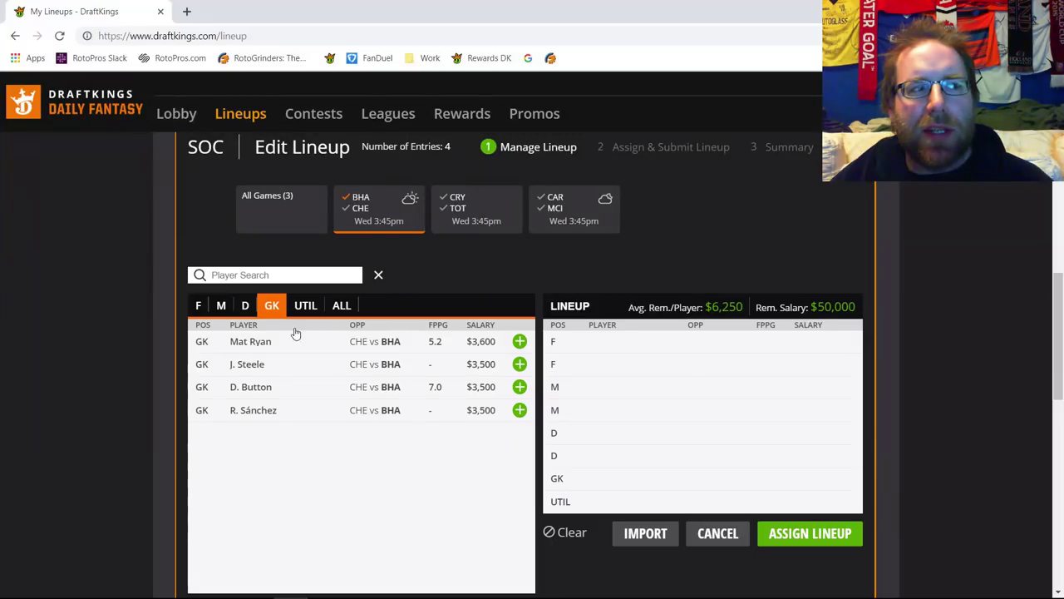
Step: List the Brighton defenders and review Gaëtan Bong's 10-game log, highlighting the fantasy points and date of his 02/26 match
{"action": "left_click", "coordinate": [245, 306]}
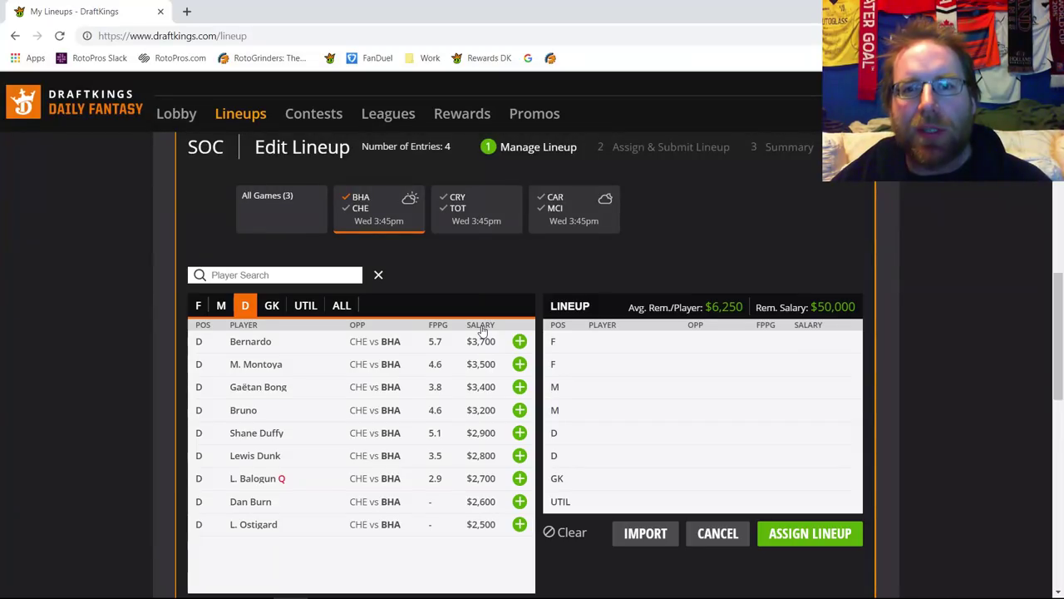
{"action": "left_click", "coordinate": [363, 389]}
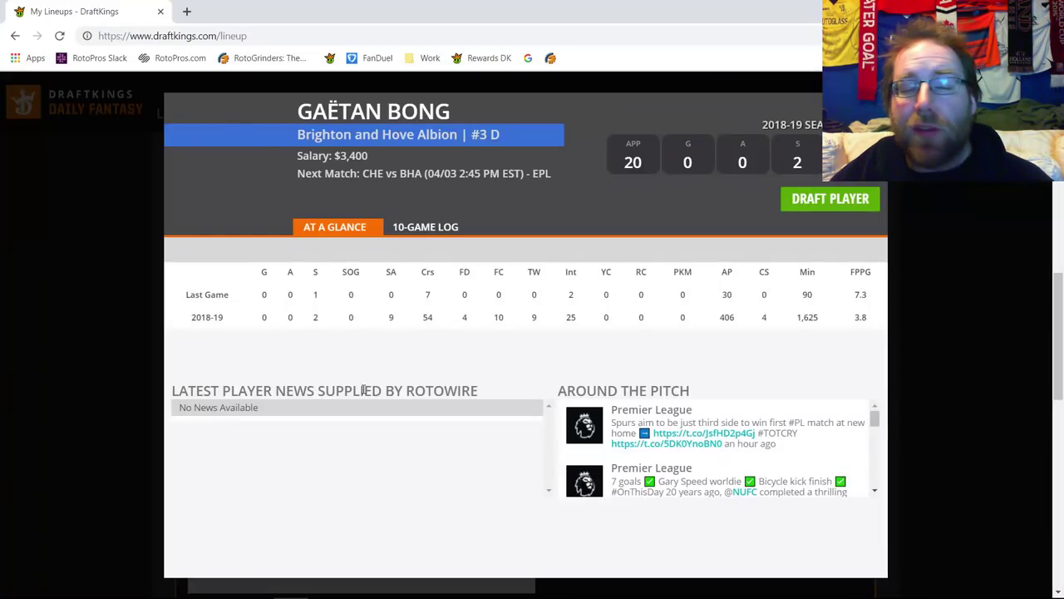
{"action": "left_click", "coordinate": [453, 228]}
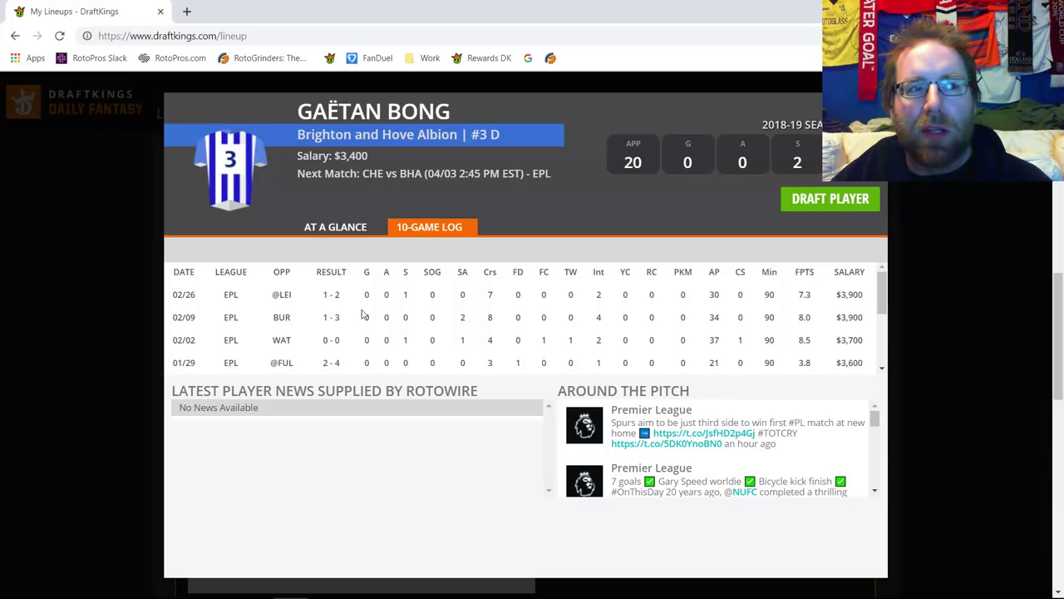
{"action": "left_click_drag", "start_coordinate": [819, 297], "coordinate": [798, 295]}
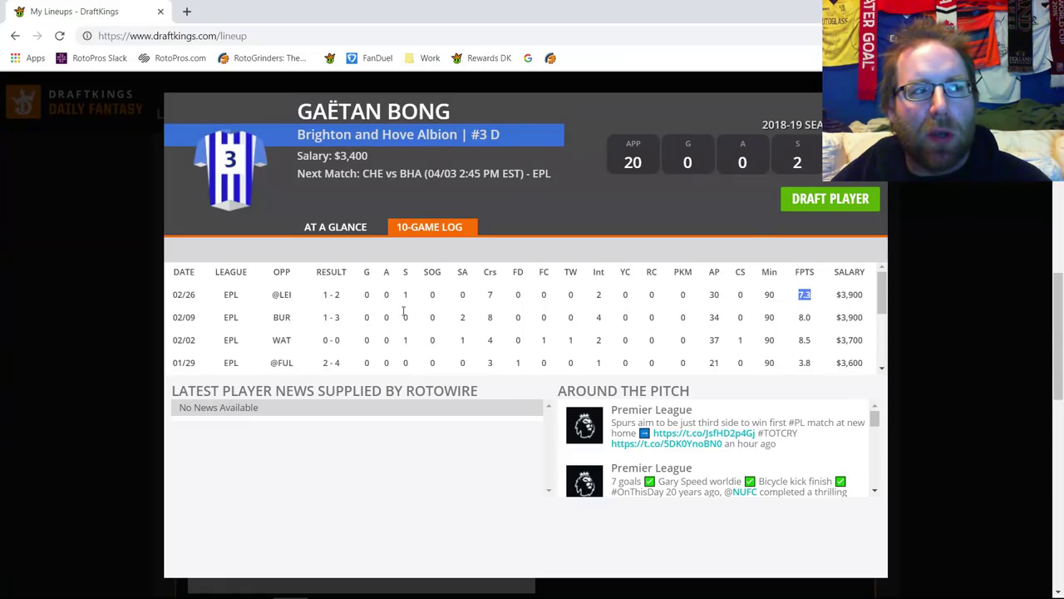
{"action": "left_click_drag", "start_coordinate": [198, 296], "coordinate": [172, 295]}
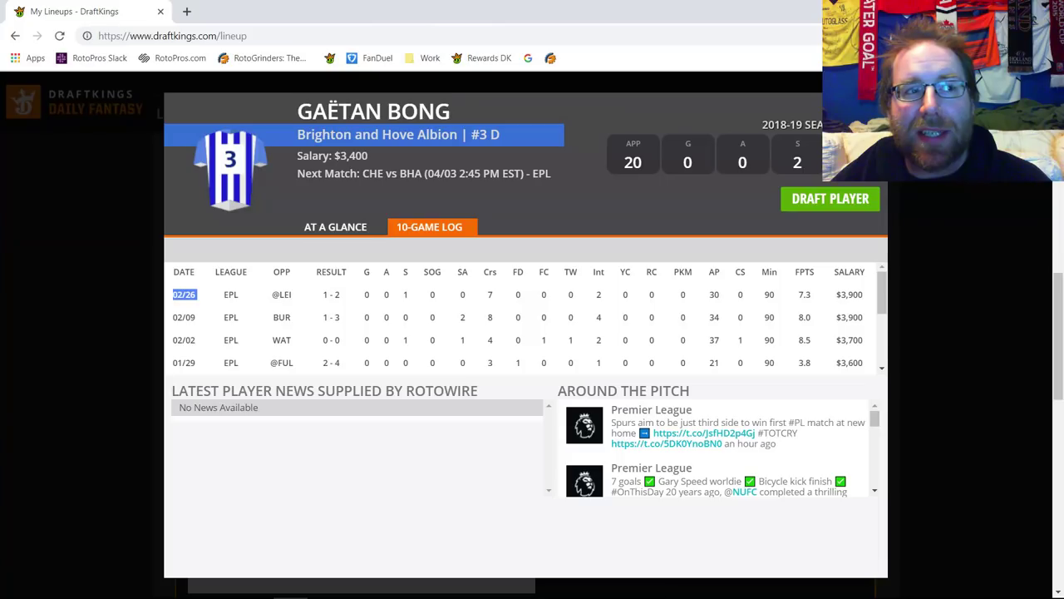
{"action": "key", "text": "Escape"}
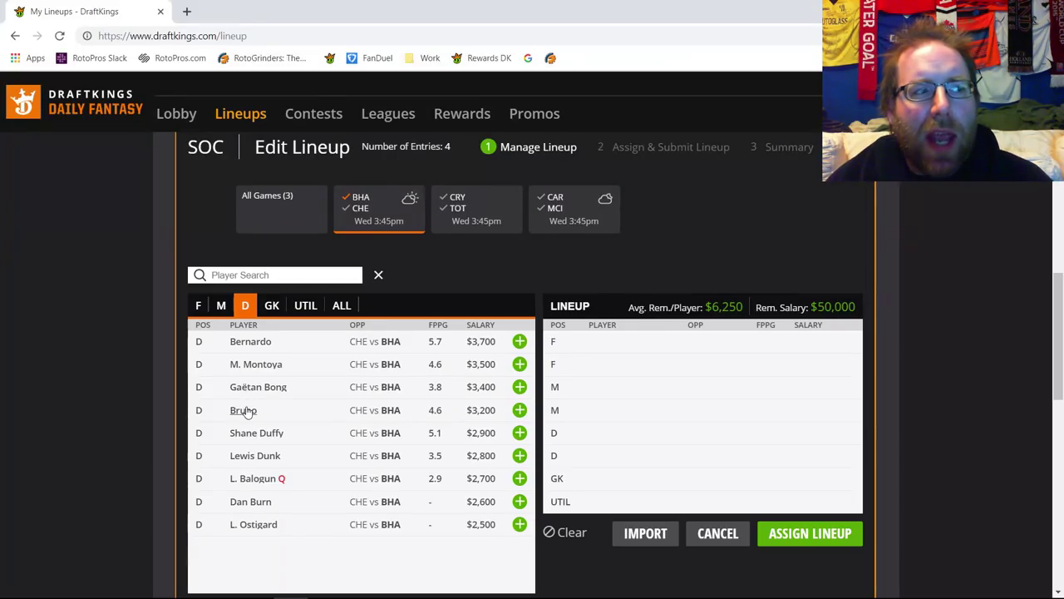
Step: Review the 10-game log of Brighton defender Bruno
{"action": "left_click", "coordinate": [520, 341]}
{"action": "left_click", "coordinate": [476, 343]}
{"action": "left_click", "coordinate": [449, 228]}
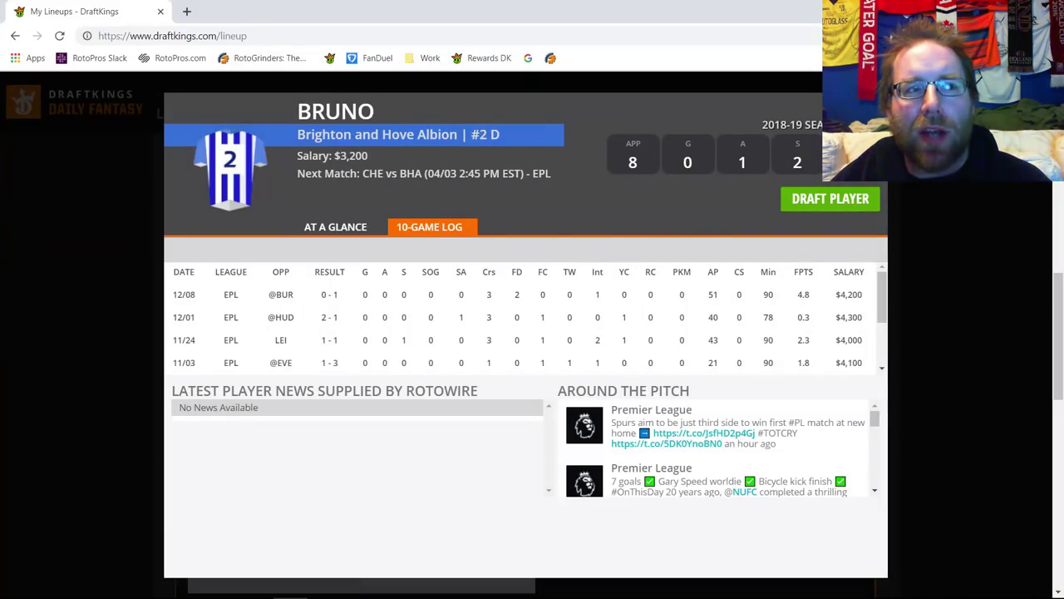
{"action": "key", "text": "Escape"}
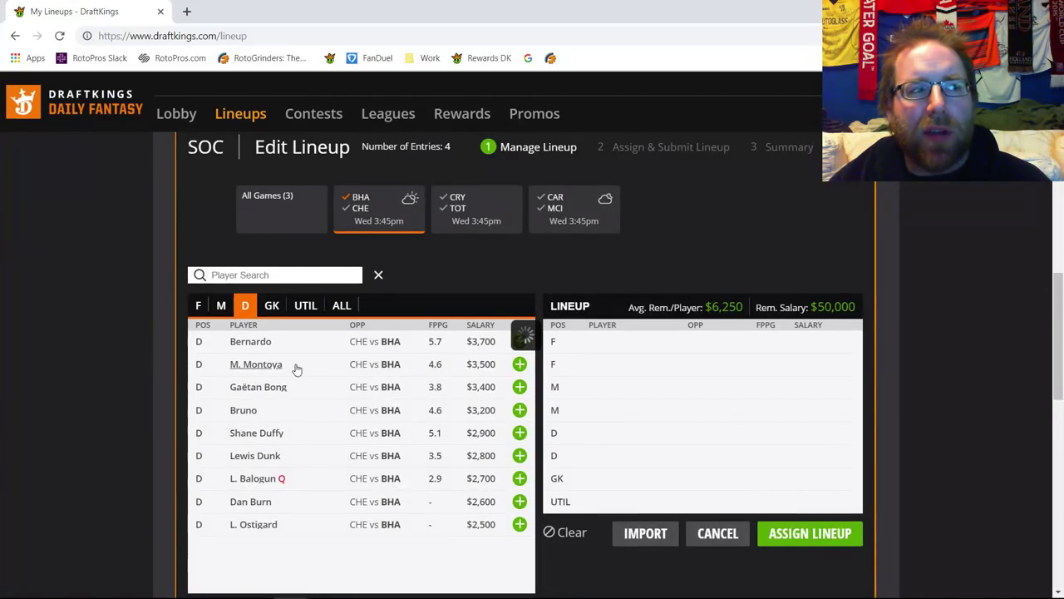
Step: Review the 10-game logs of Brighton defenders Martín Montoya and Bernardo
{"action": "left_click", "coordinate": [296, 366]}
{"action": "left_click", "coordinate": [441, 229]}
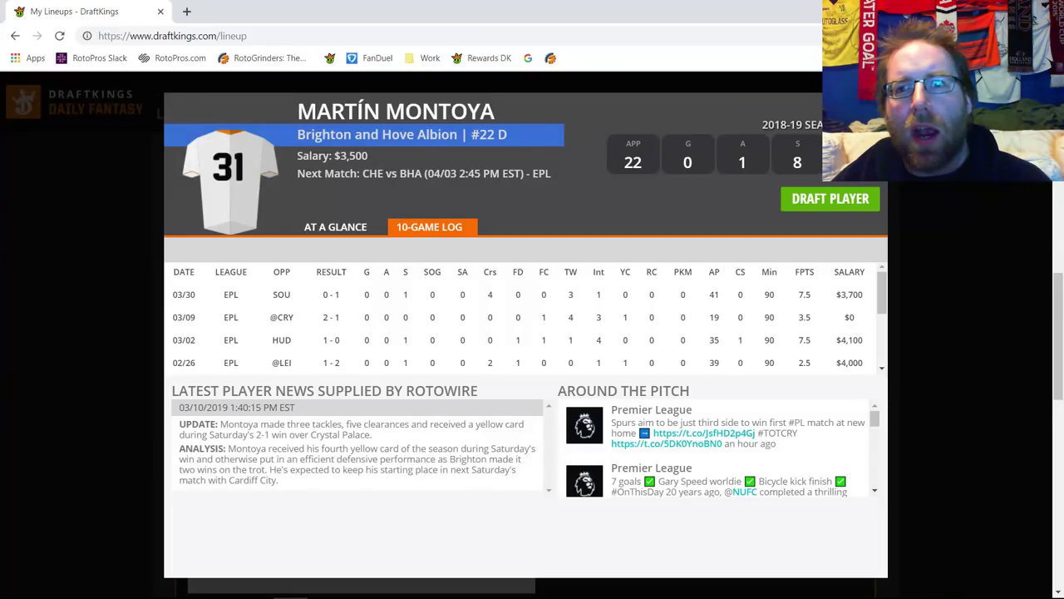
{"action": "key", "text": "Escape"}
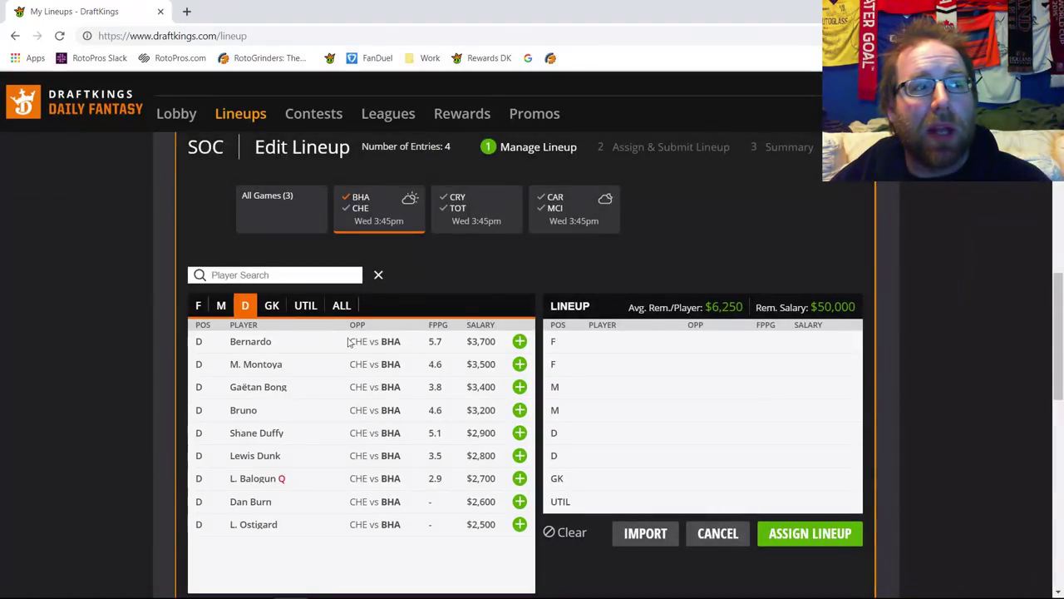
{"action": "left_click", "coordinate": [251, 343]}
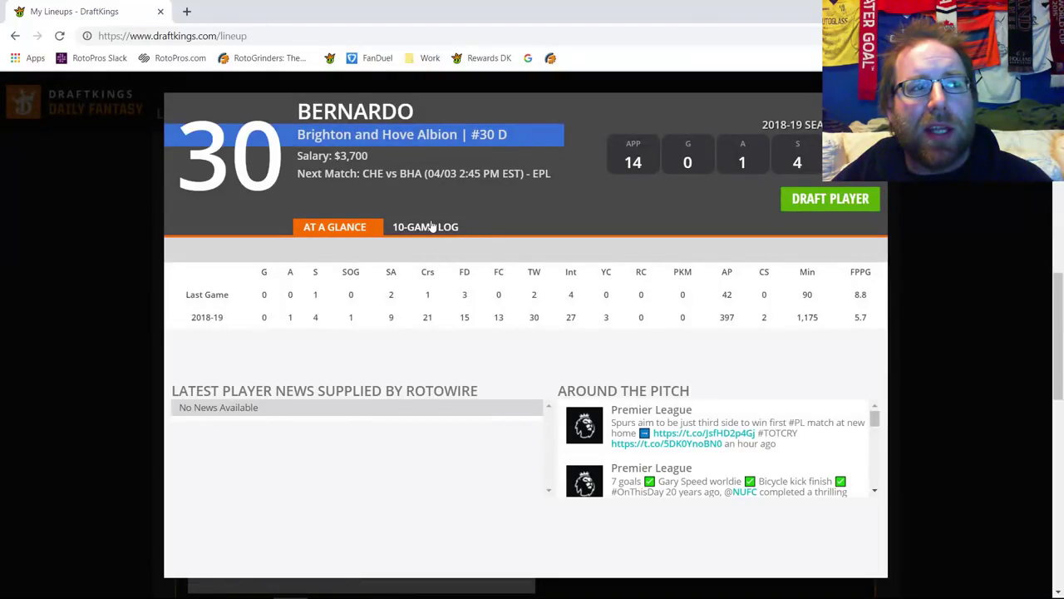
{"action": "left_click", "coordinate": [429, 227]}
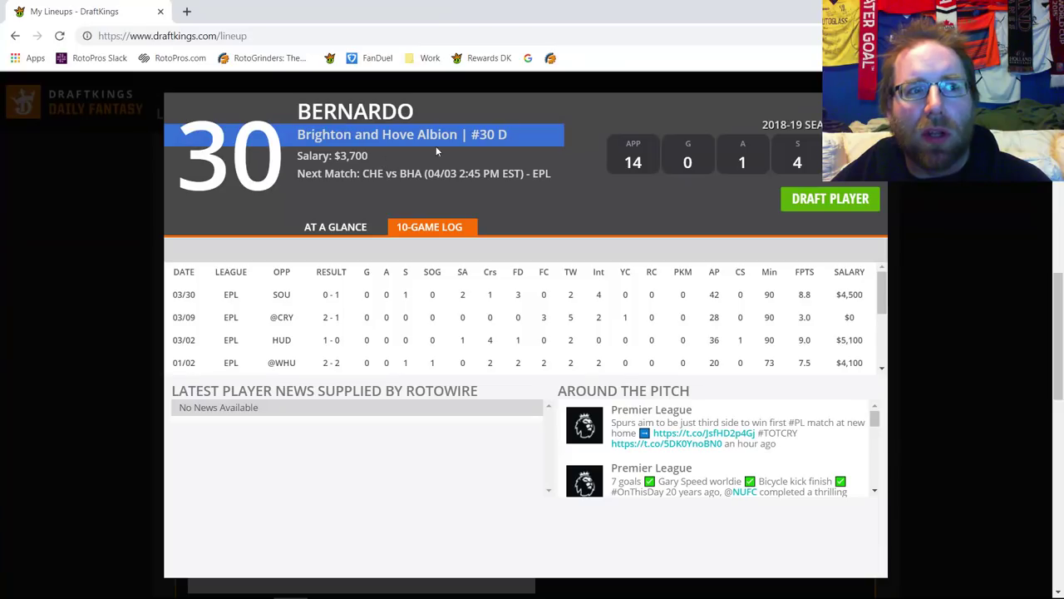
{"action": "left_click", "coordinate": [873, 105]}
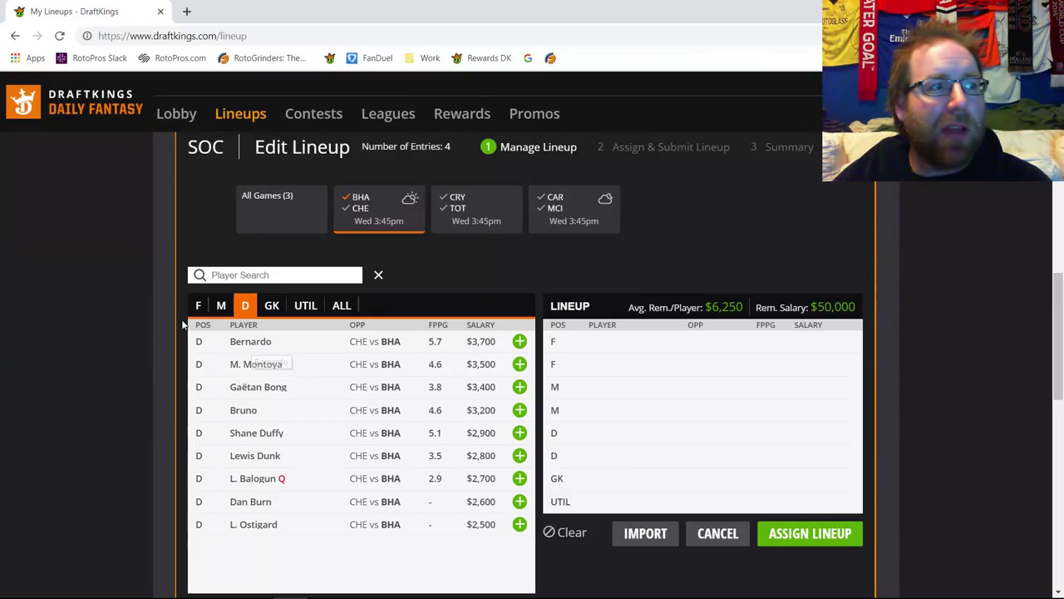
Step: List the Brighton midfielders and review A. Knockaert's 10-game log, highlighting his crosses and fantasy points for the 03/30 match
{"action": "left_click", "coordinate": [220, 305]}
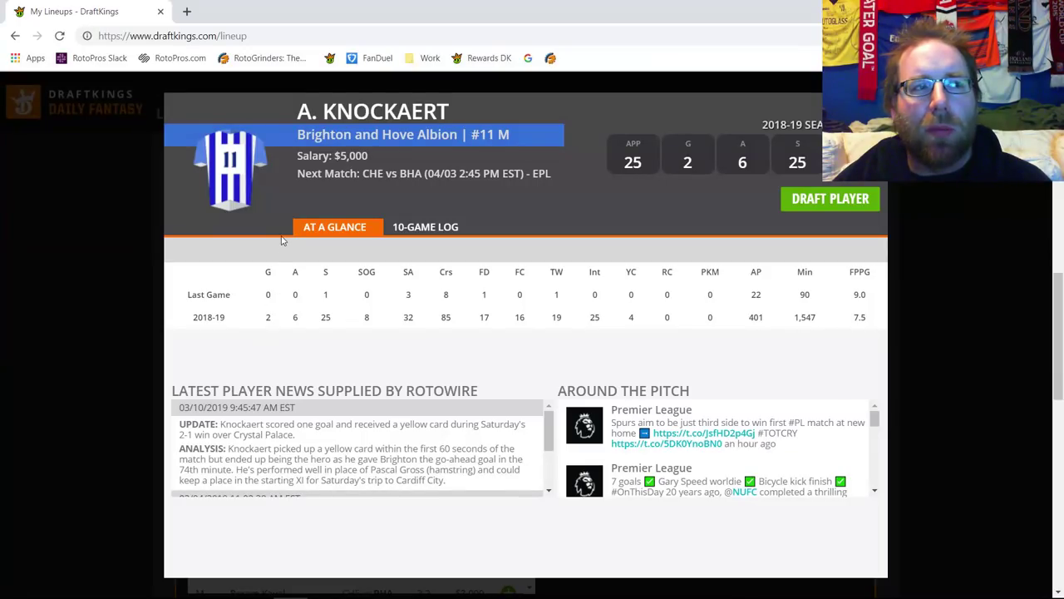
{"action": "left_click", "coordinate": [439, 242]}
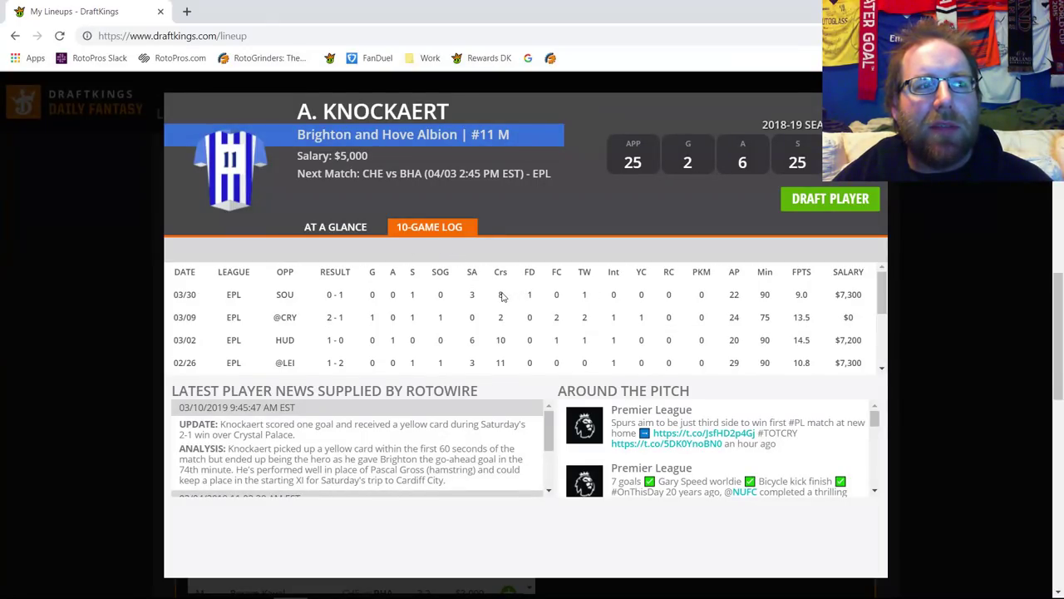
{"action": "double_click", "coordinate": [797, 292]}
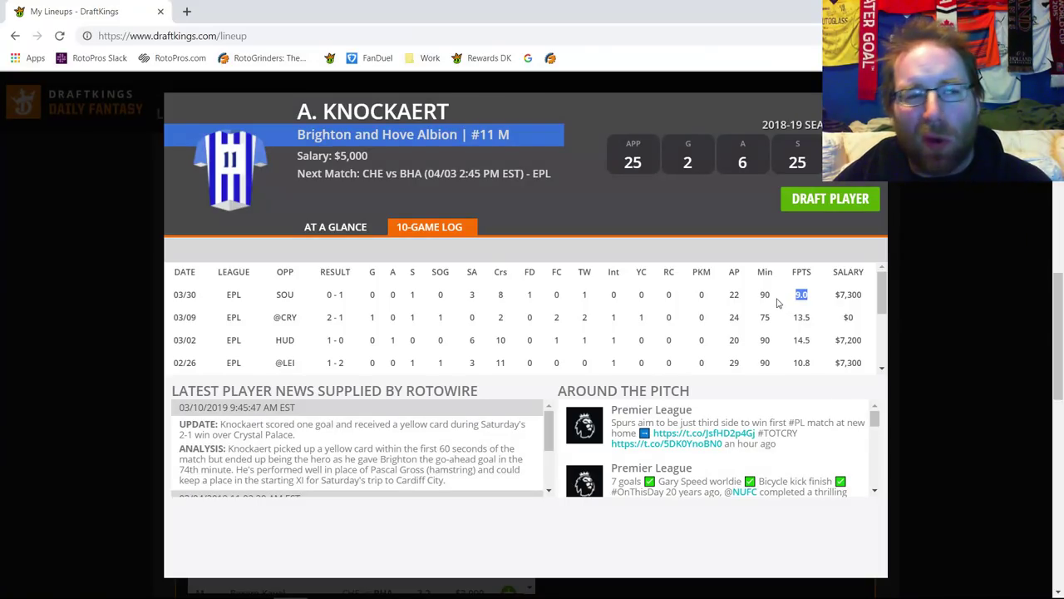
{"action": "left_click", "coordinate": [499, 294]}
{"action": "double_click", "coordinate": [500, 294]}
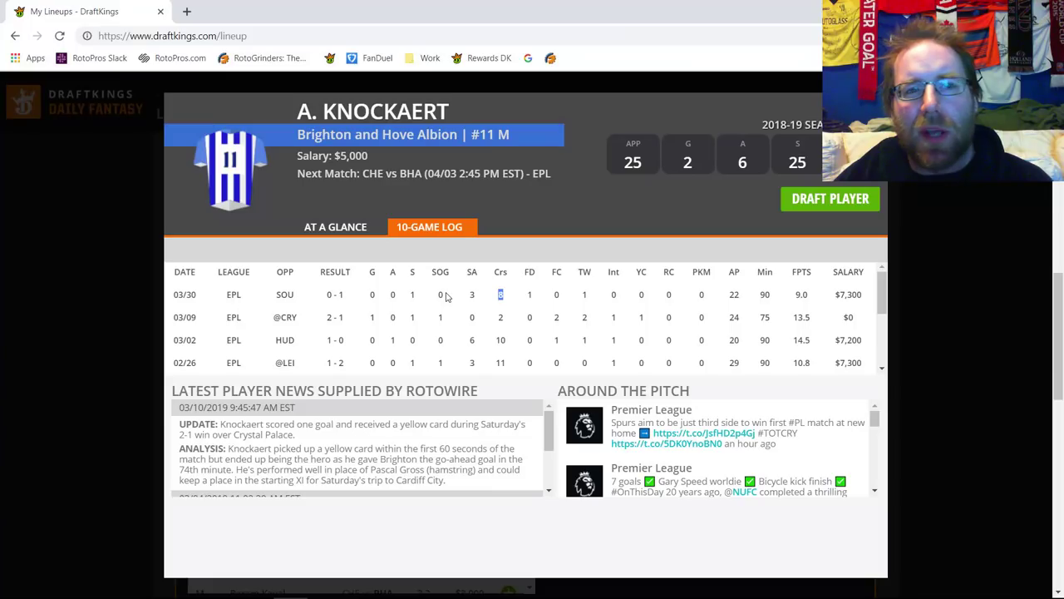
{"action": "double_click", "coordinate": [802, 294]}
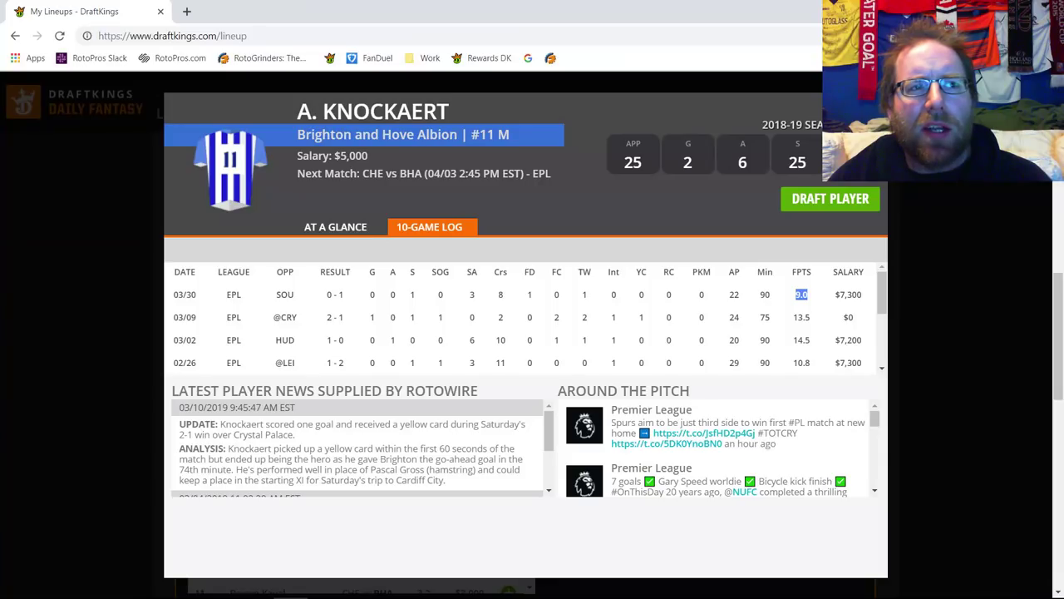
{"action": "left_click", "coordinate": [873, 106]}
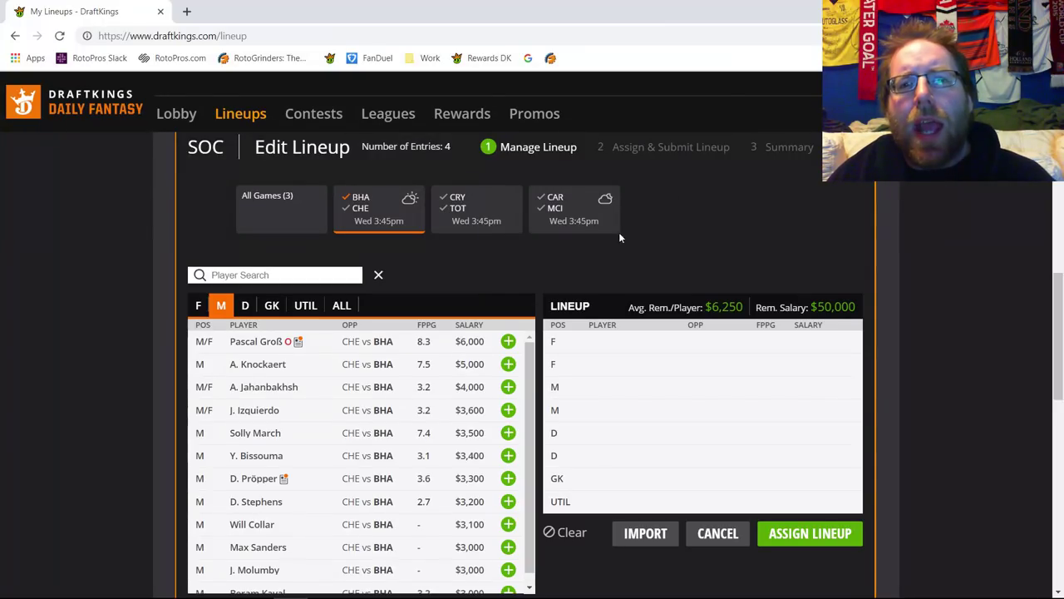
Step: Review the 10-game logs of José Izquierdo and Solly March, highlighting March's minutes in the 03/30 match
{"action": "left_click", "coordinate": [264, 418]}
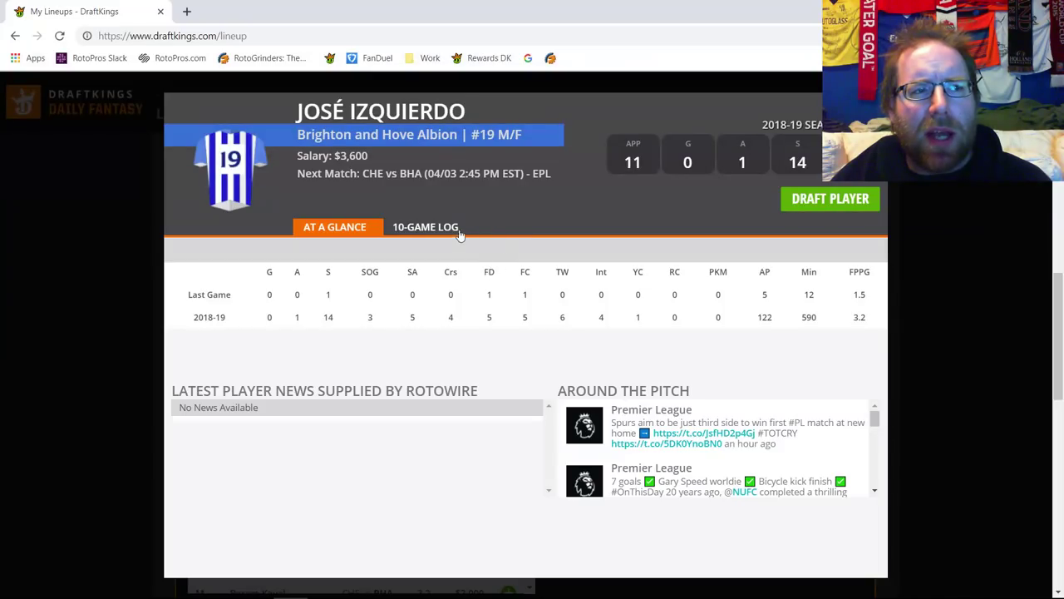
{"action": "left_click", "coordinate": [442, 231]}
{"action": "key", "text": "Escape"}
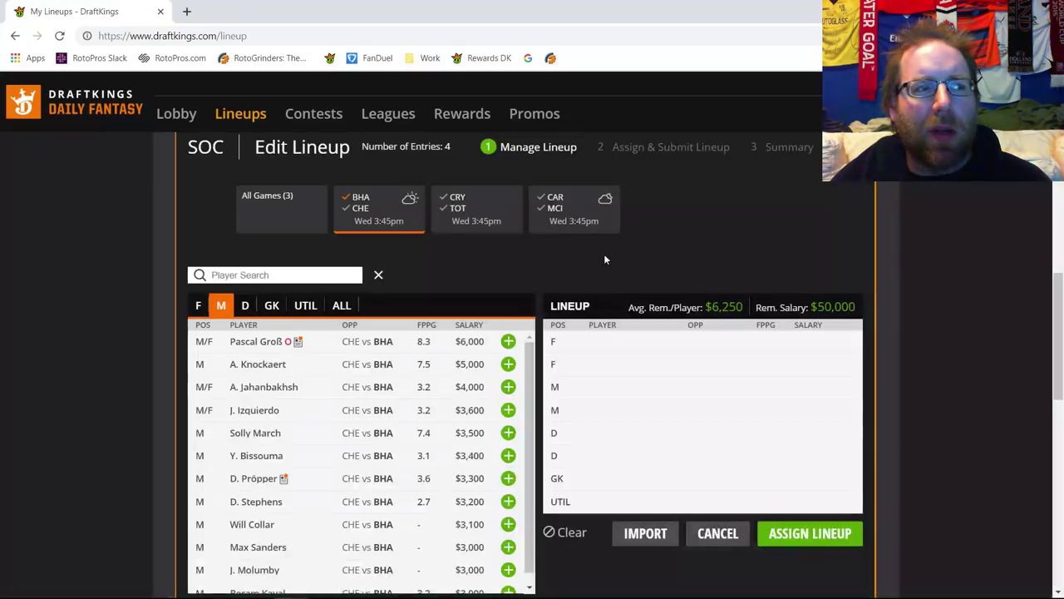
{"action": "left_click", "coordinate": [250, 432]}
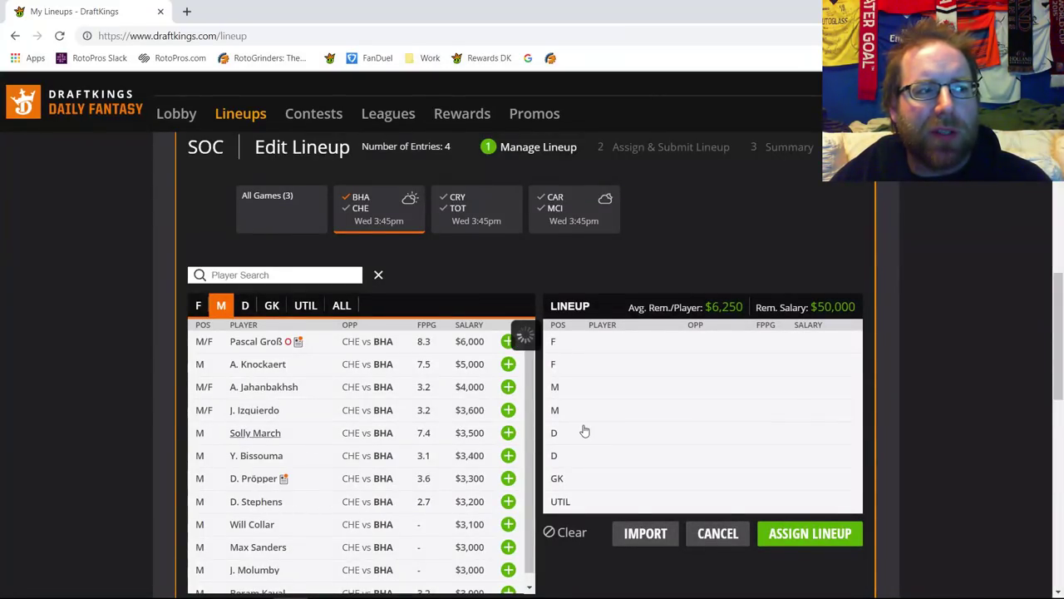
{"action": "left_click", "coordinate": [443, 233]}
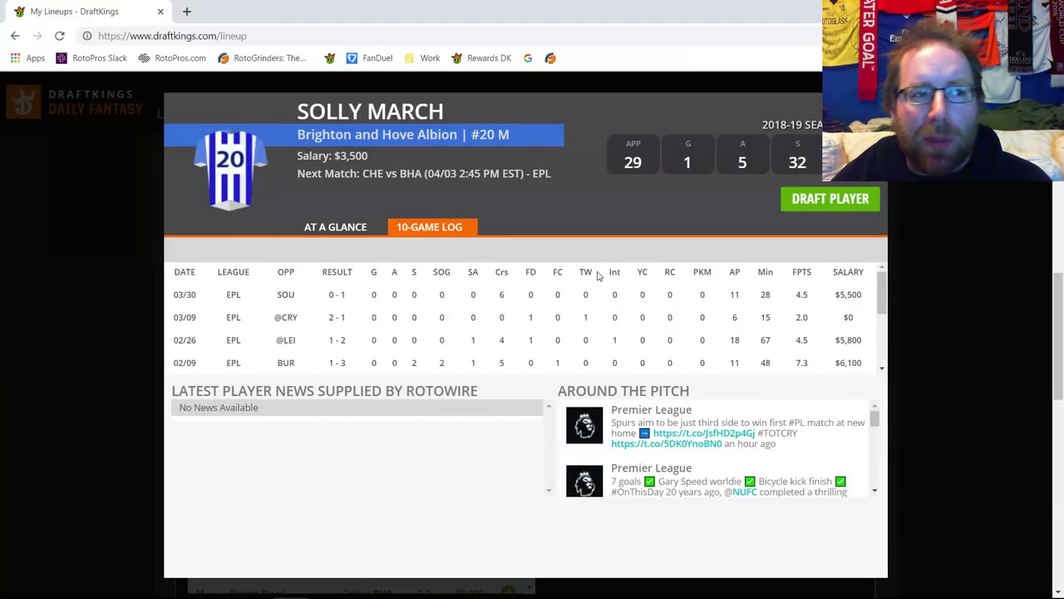
{"action": "double_click", "coordinate": [765, 294]}
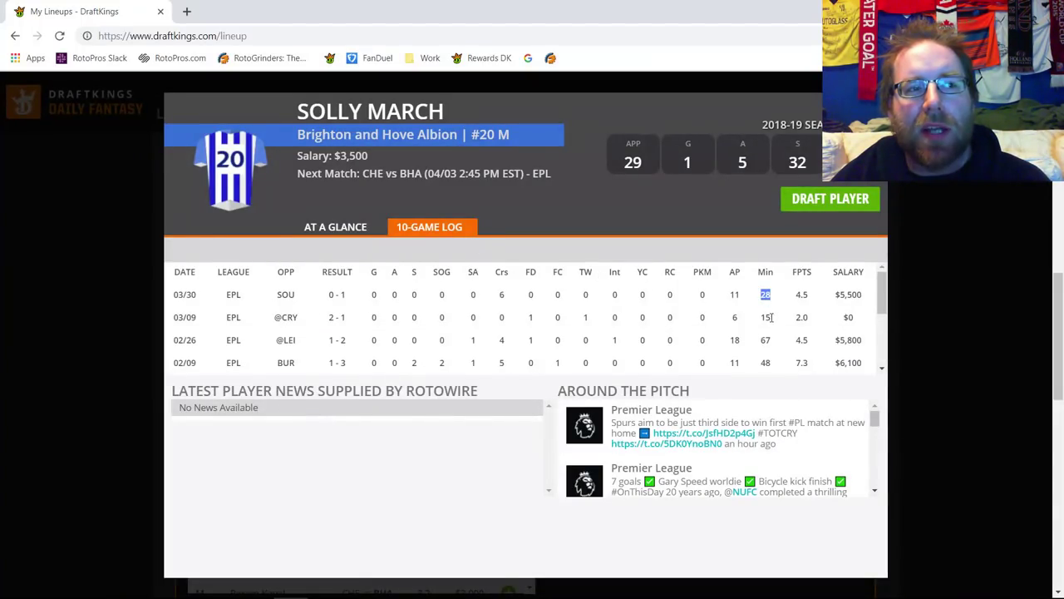
{"action": "key", "text": "Escape"}
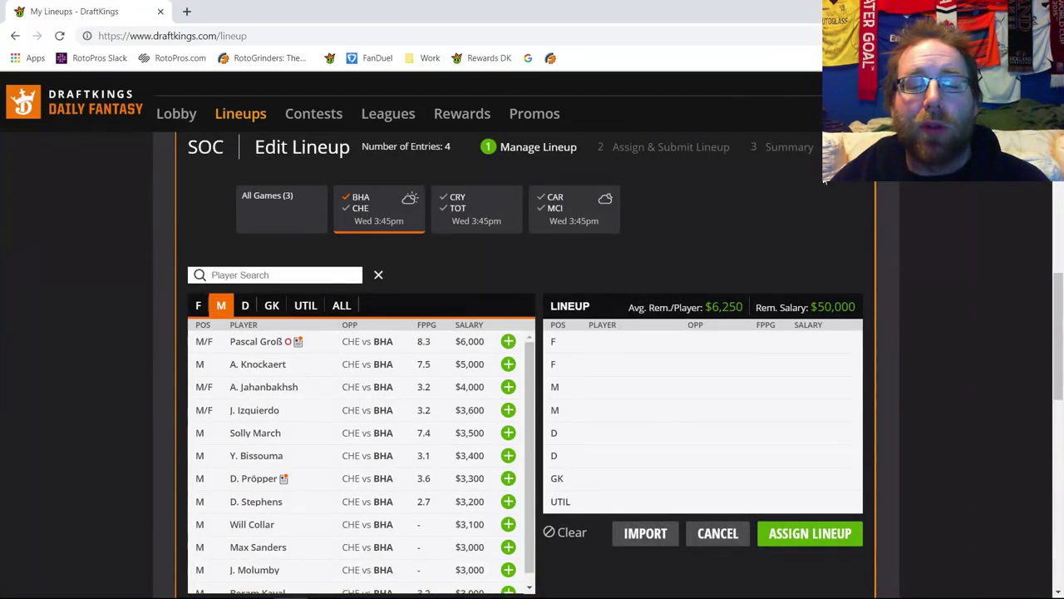
Step: Review the 10-game log and season summary of Brighton midfielder Yves Bissouma
{"action": "left_click", "coordinate": [252, 455]}
{"action": "left_click", "coordinate": [432, 228]}
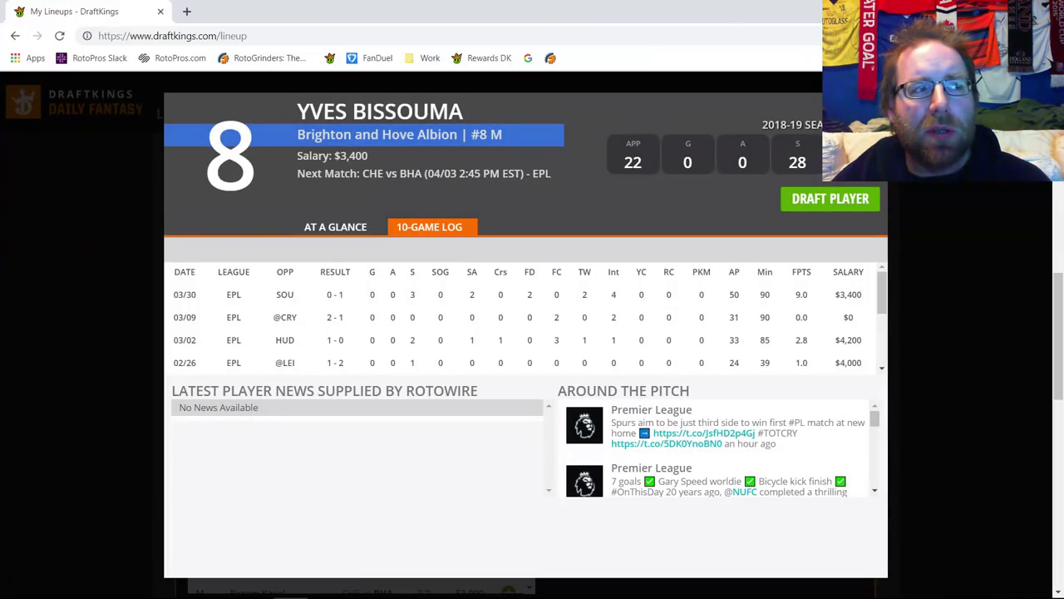
{"action": "key", "text": "Escape"}
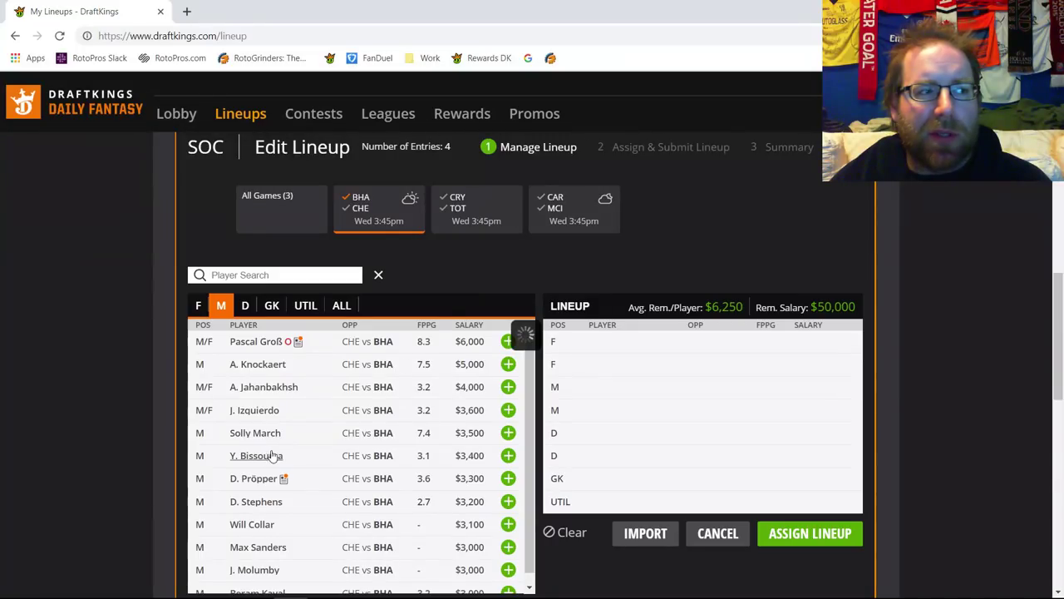
{"action": "left_click", "coordinate": [273, 455]}
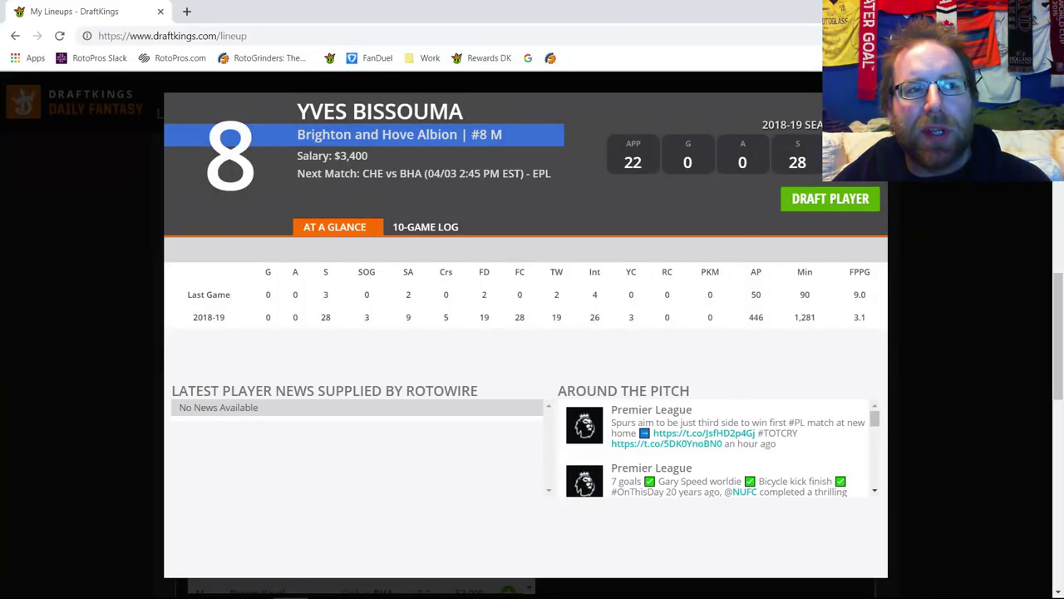
{"action": "key", "text": "Escape"}
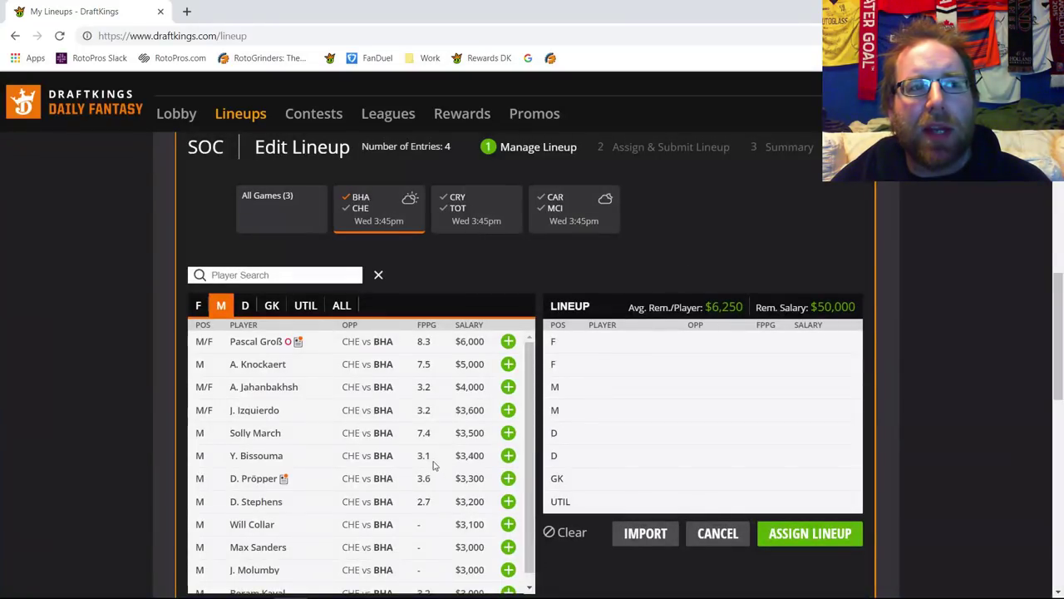
Step: List the Brighton forwards and review Glenn Murray's 10-game log
{"action": "left_click", "coordinate": [198, 305]}
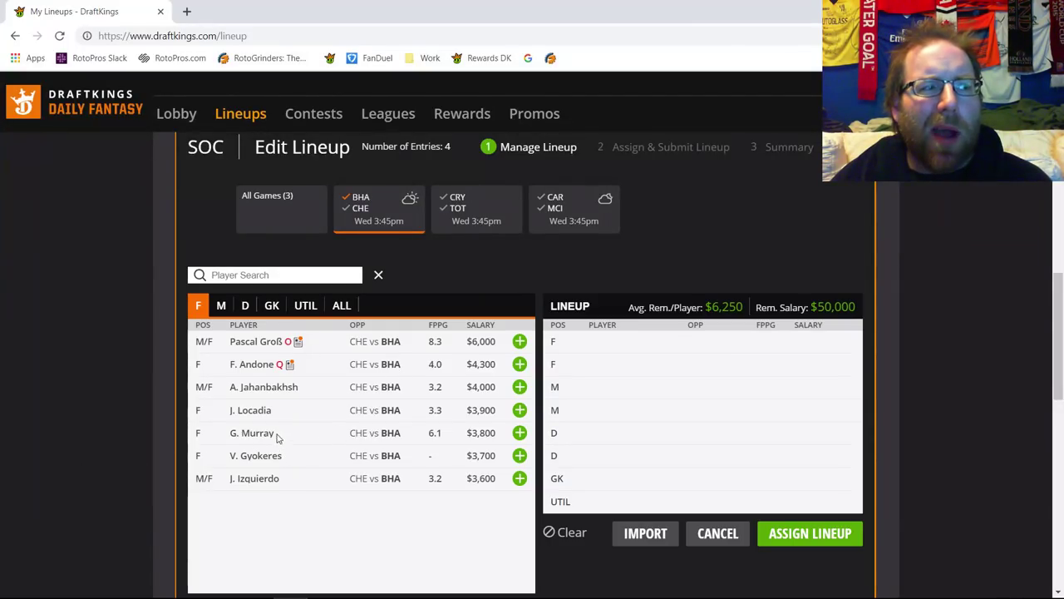
{"action": "left_click", "coordinate": [406, 436]}
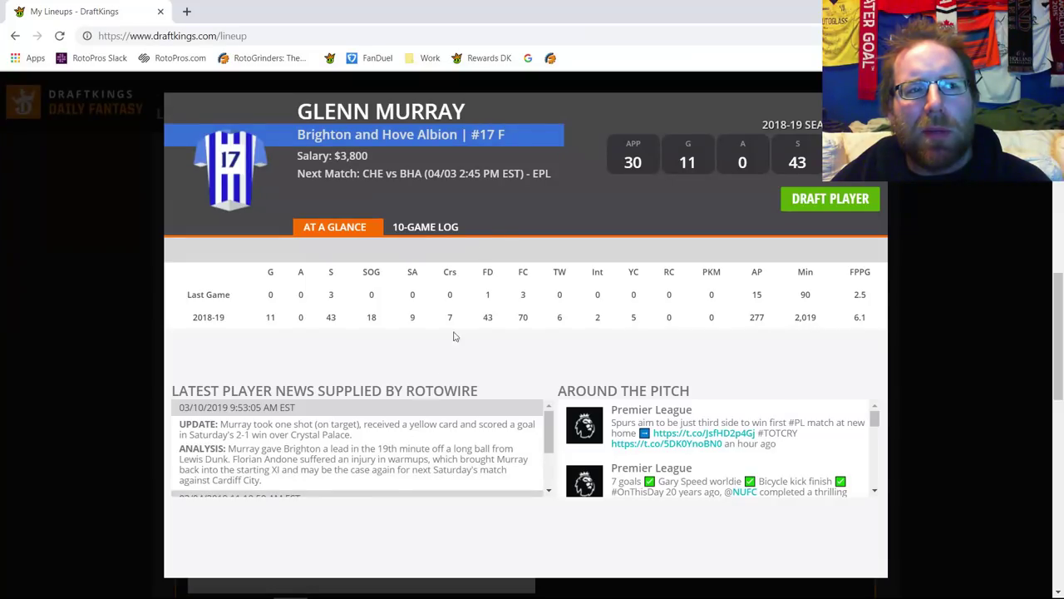
{"action": "left_click", "coordinate": [434, 227]}
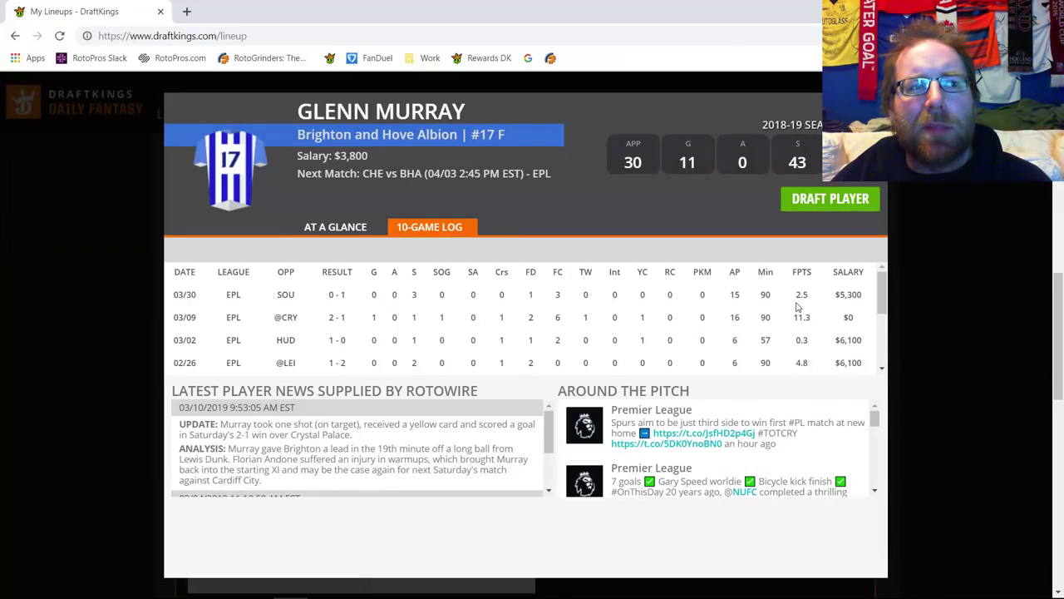
{"action": "key", "text": "Escape"}
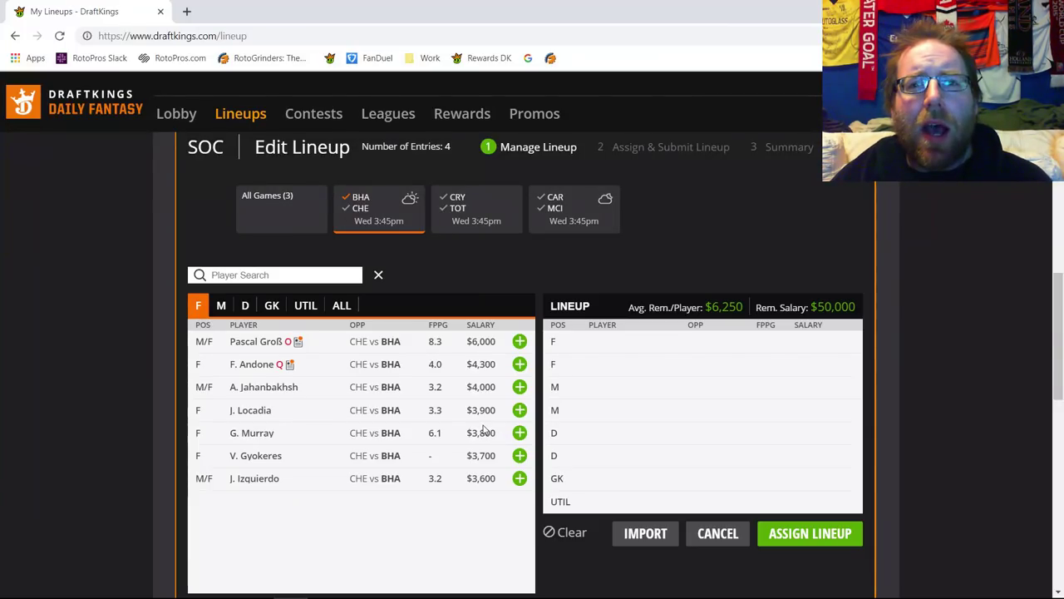
Step: Filter the player pool to Chelsea instead of Brighton and add goalkeeper K. Arrizabalaga to the lineup
{"action": "left_click", "coordinate": [360, 198]}
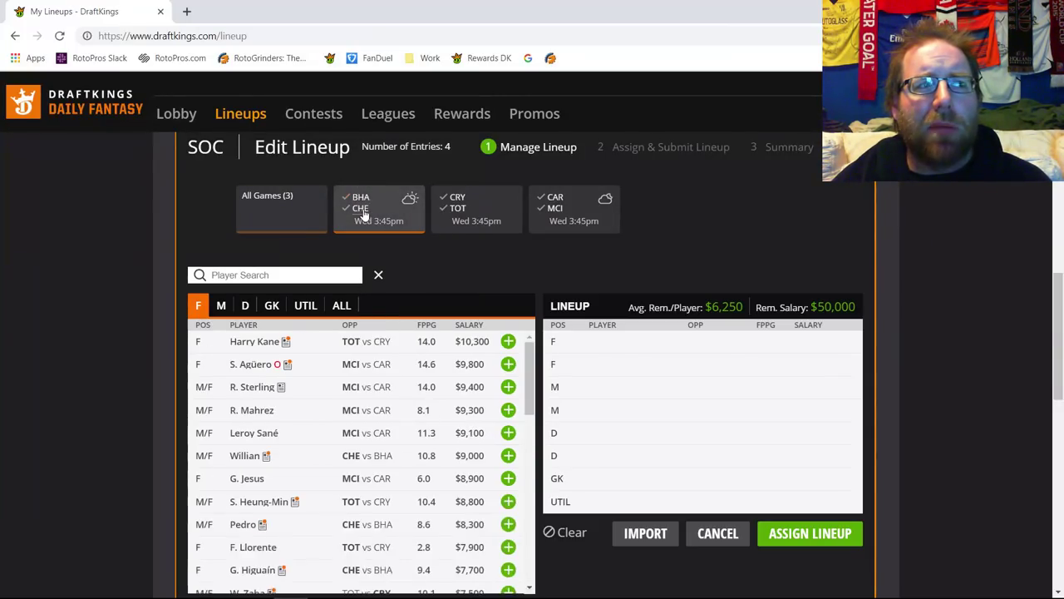
{"action": "left_click", "coordinate": [360, 208]}
{"action": "left_click", "coordinate": [271, 305]}
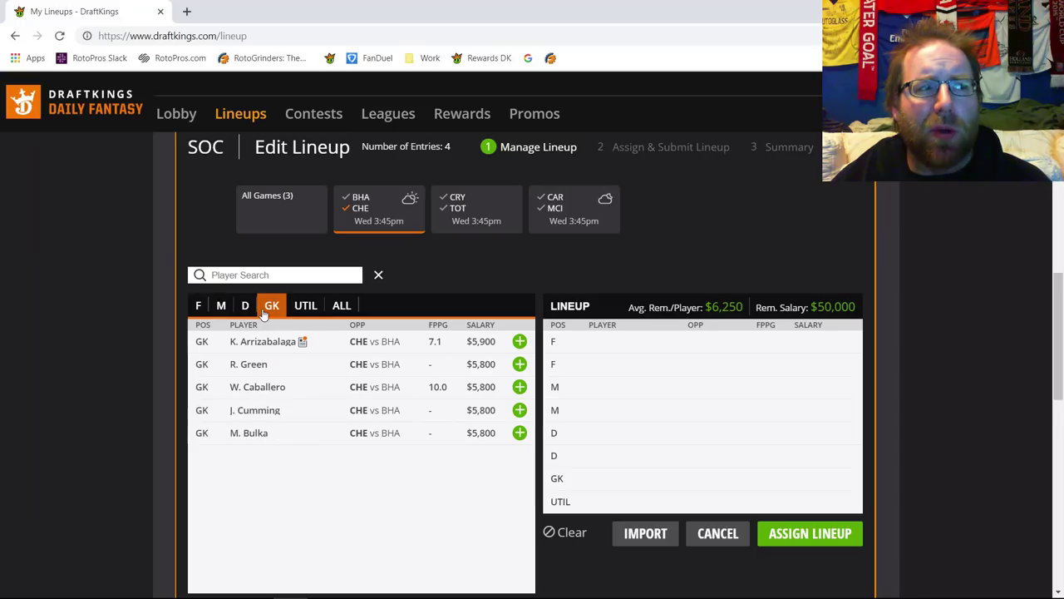
{"action": "left_click", "coordinate": [518, 341]}
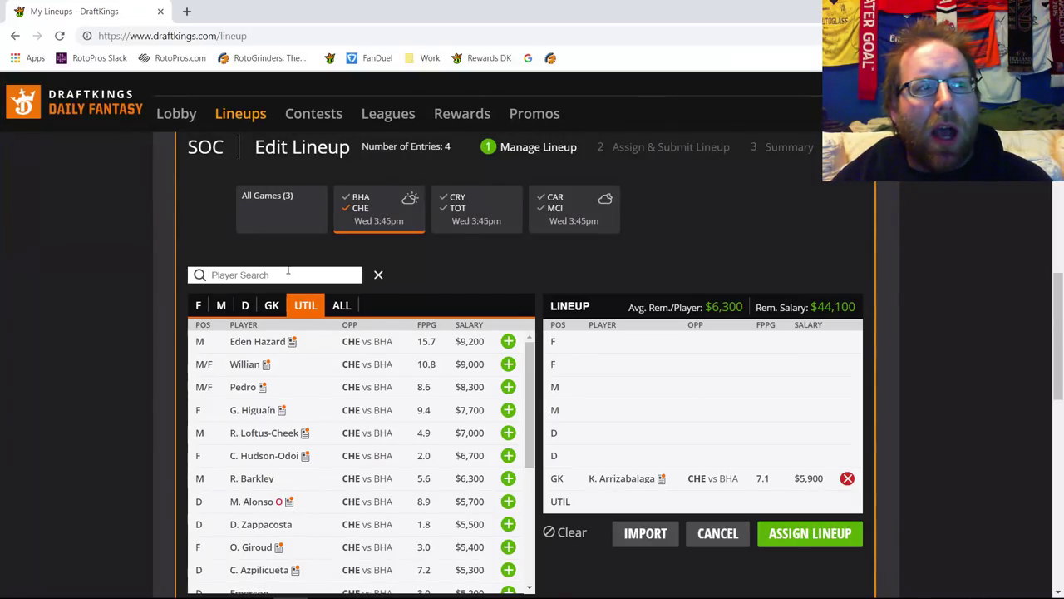
Step: Add Chelsea defender Emerson to the lineup, and try C. Azpilicueta as the second defender before removing him
{"action": "left_click", "coordinate": [244, 305]}
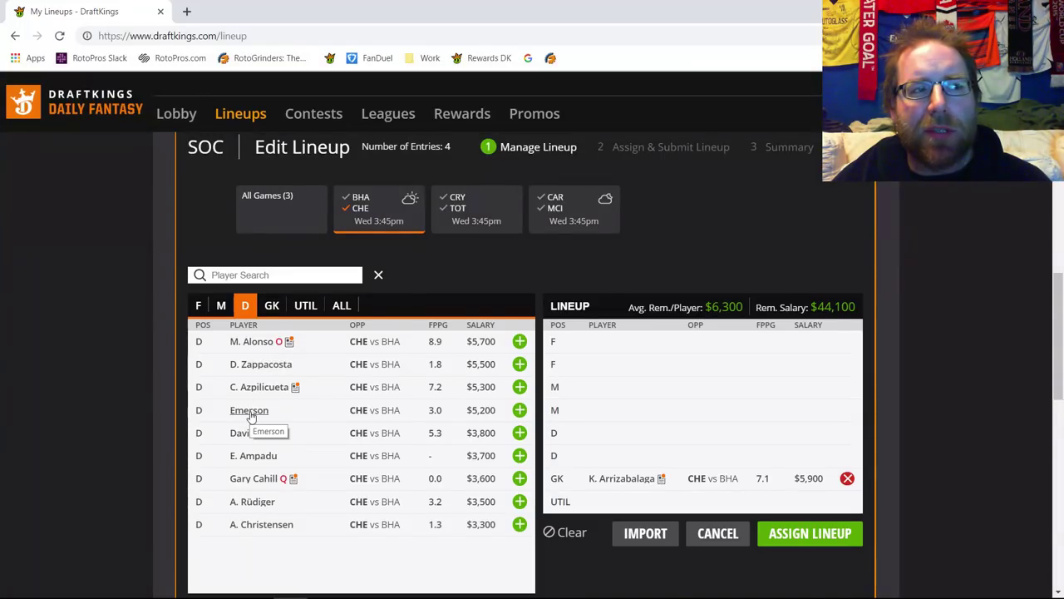
{"action": "left_click", "coordinate": [519, 411]}
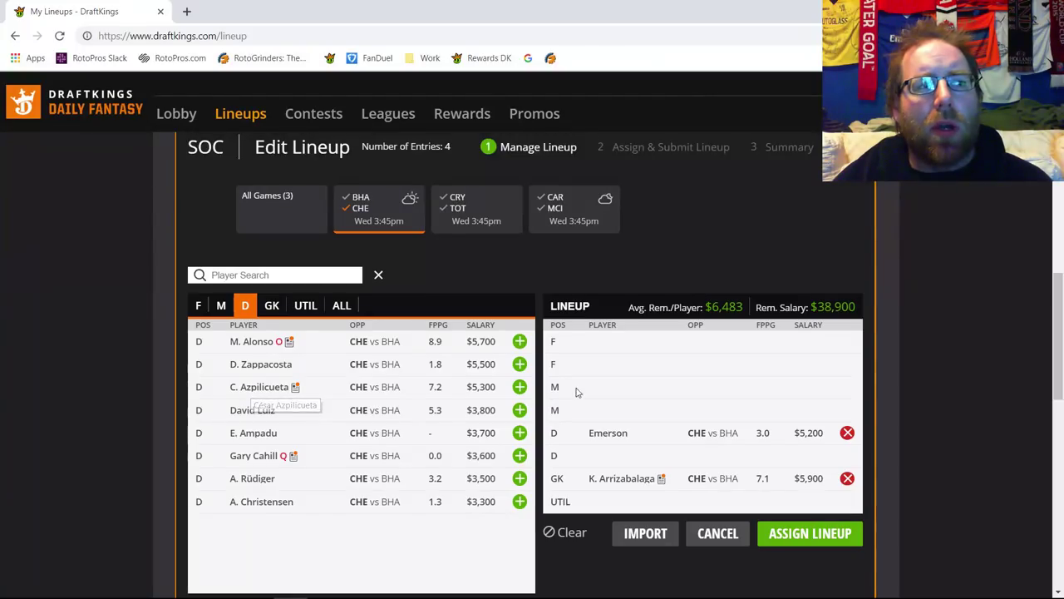
{"action": "left_click", "coordinate": [520, 387]}
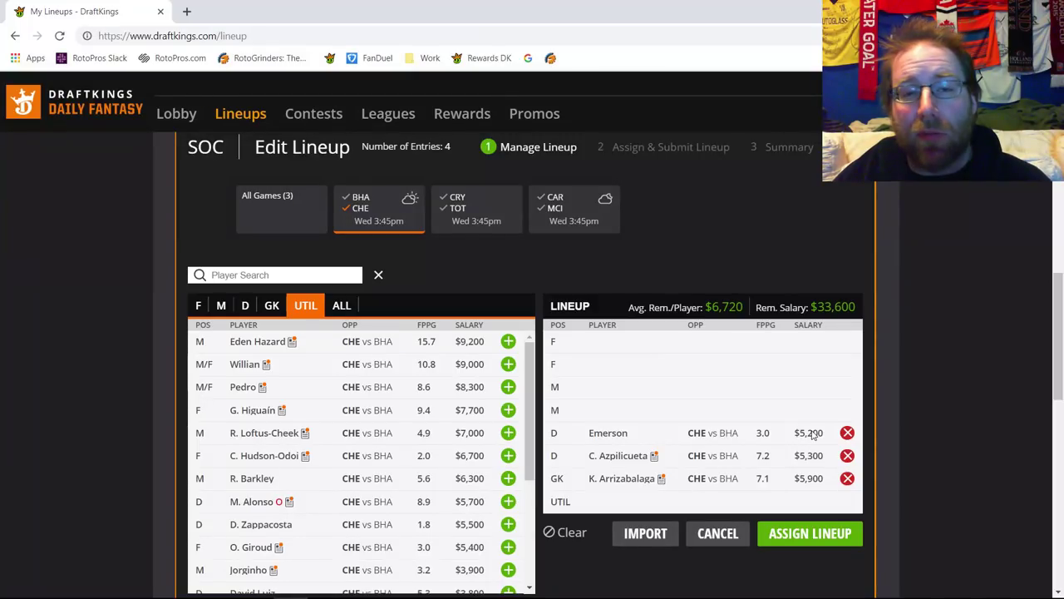
{"action": "left_click", "coordinate": [846, 456]}
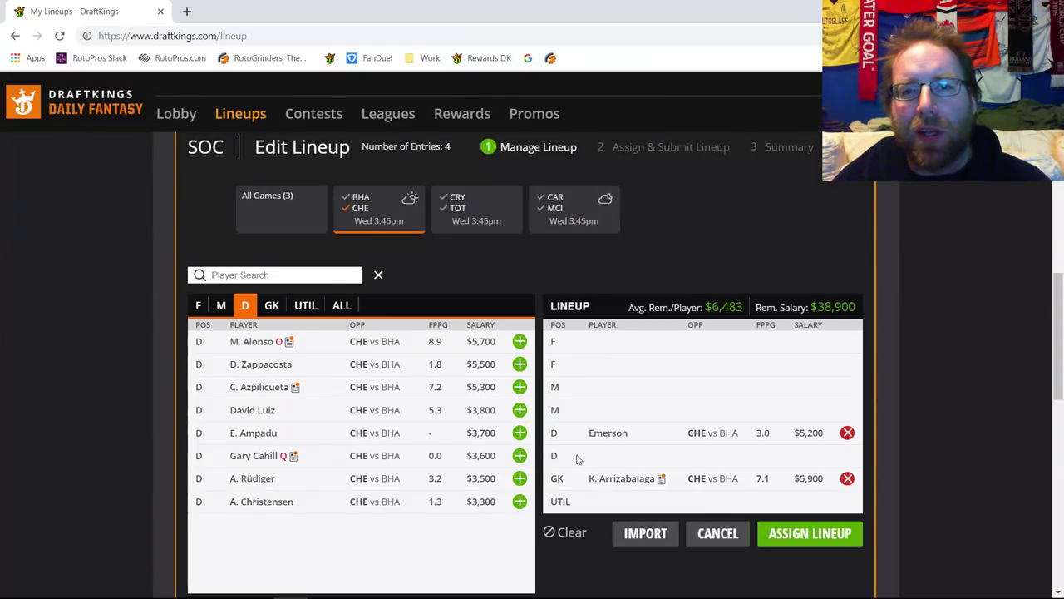
Step: List the Chelsea midfielders and review the season summaries and news of R. Loftus-Cheek and Willian
{"action": "left_click", "coordinate": [221, 305]}
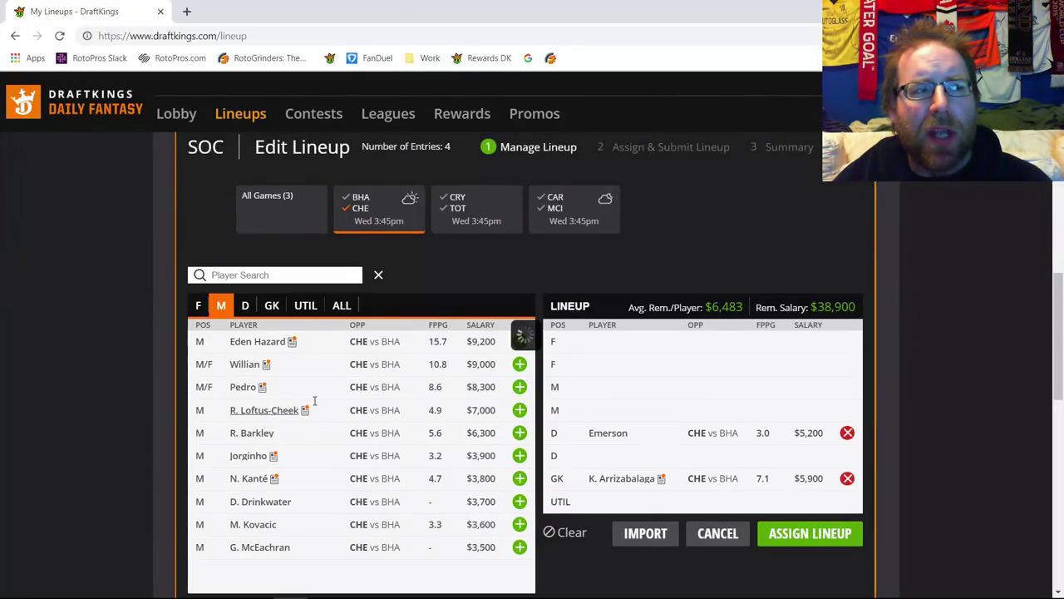
{"action": "left_click", "coordinate": [264, 412]}
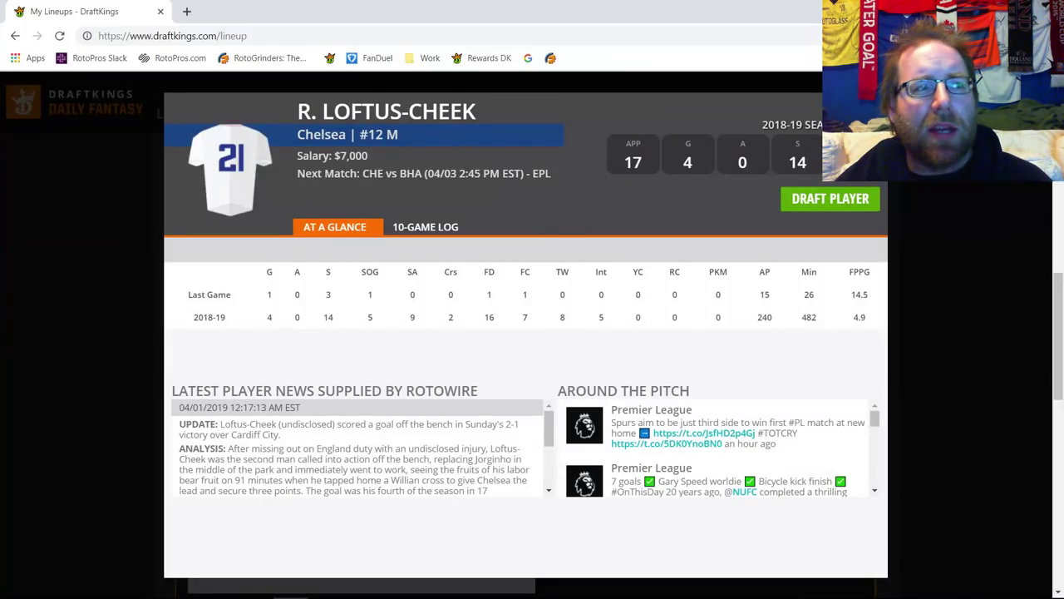
{"action": "key", "text": "Escape"}
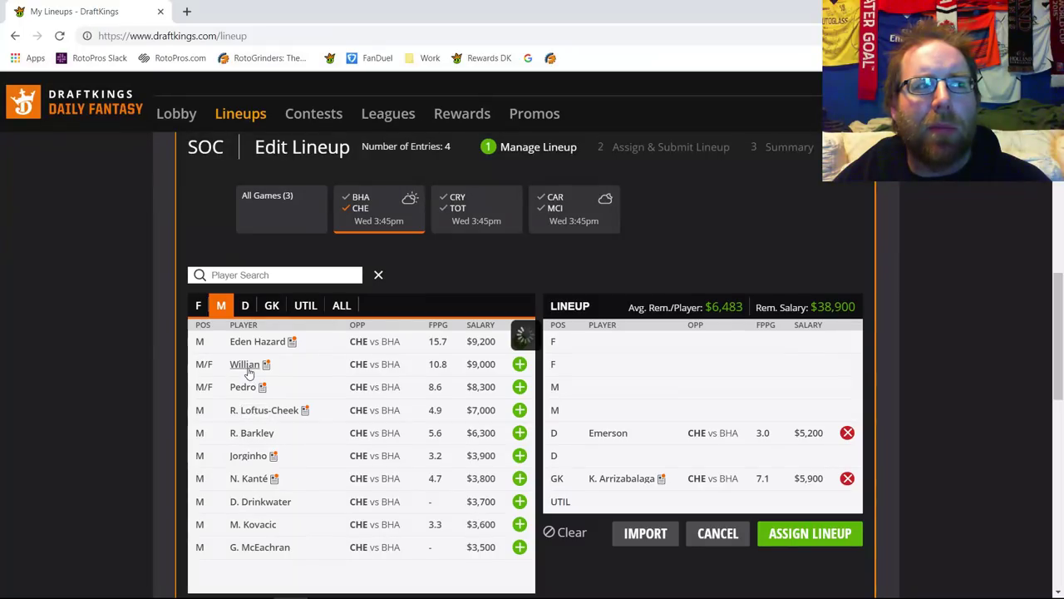
{"action": "left_click", "coordinate": [247, 365]}
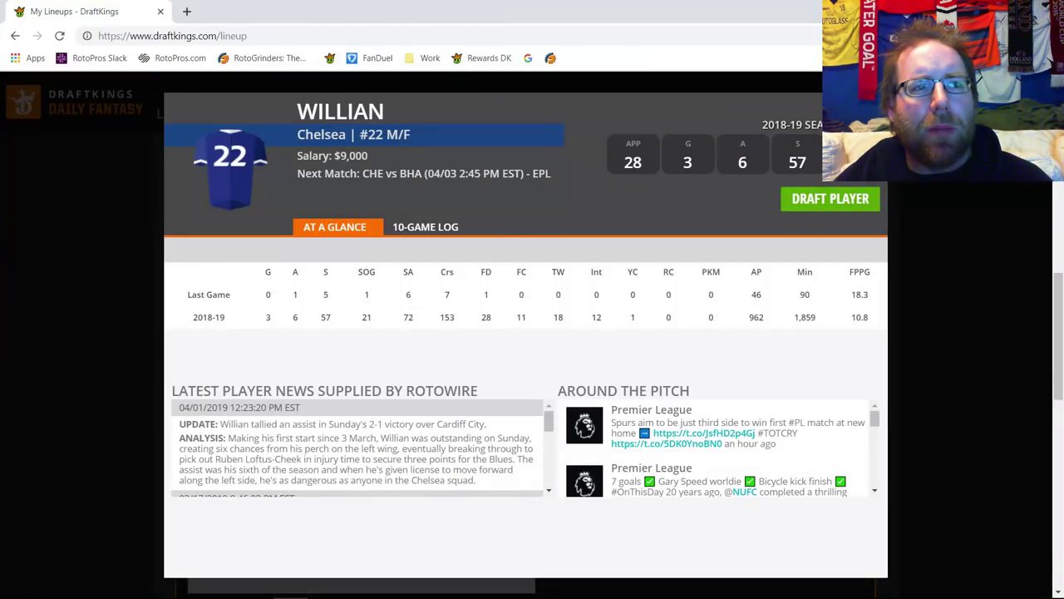
{"action": "key", "text": "Escape"}
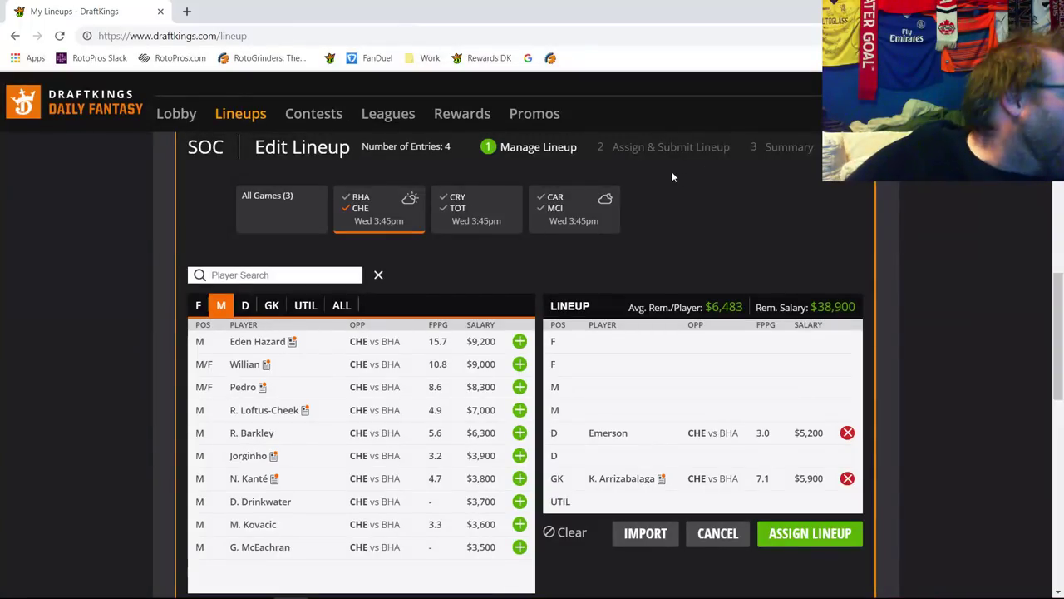
Step: Review the 10-game logs of Chelsea midfielders Pedro and Eden Hazard
{"action": "left_click", "coordinate": [242, 386]}
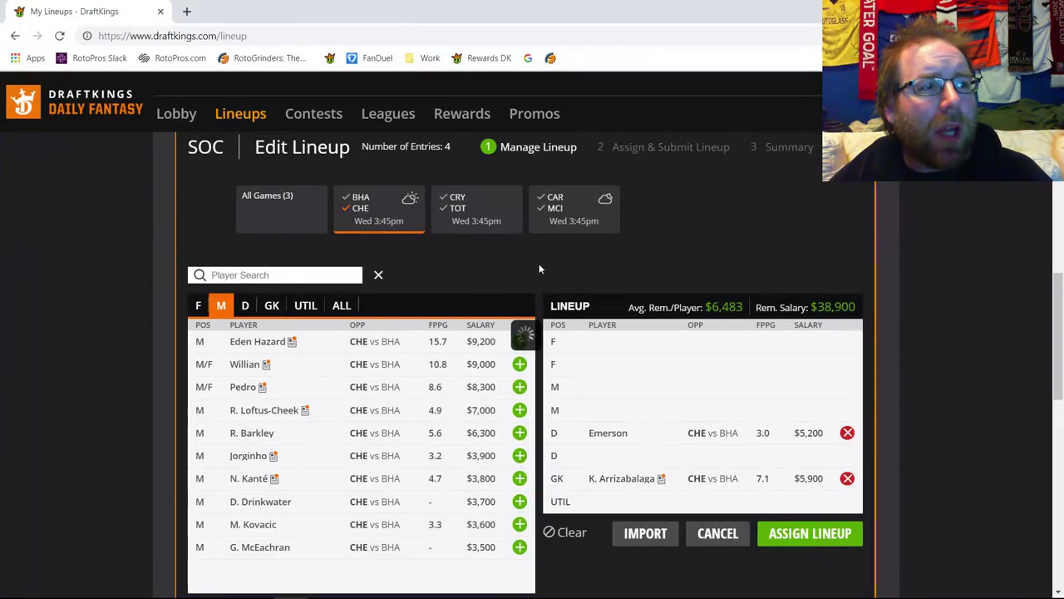
{"action": "left_click", "coordinate": [446, 227]}
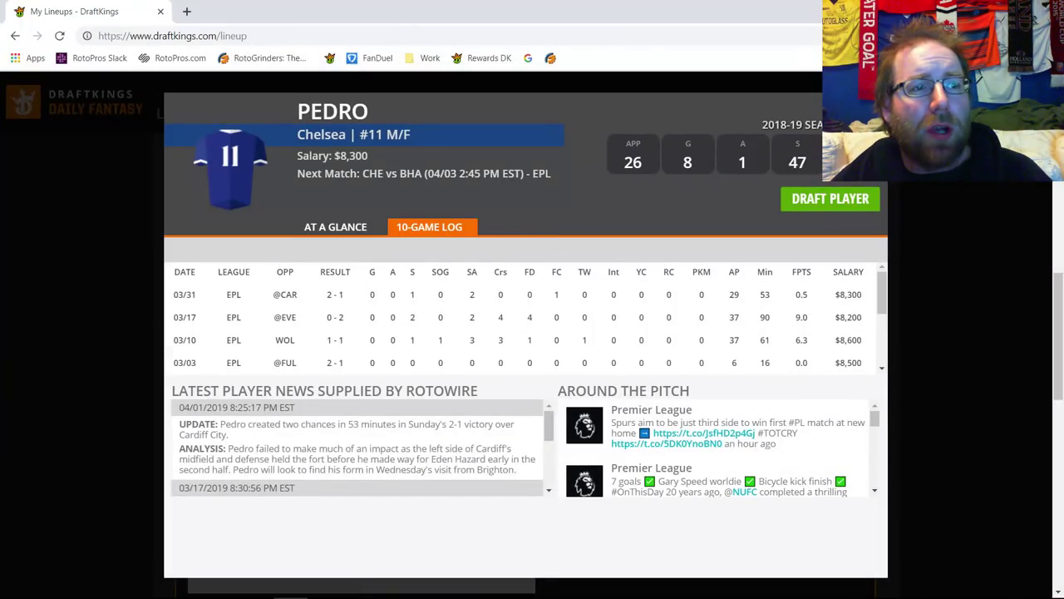
{"action": "key", "text": "Escape"}
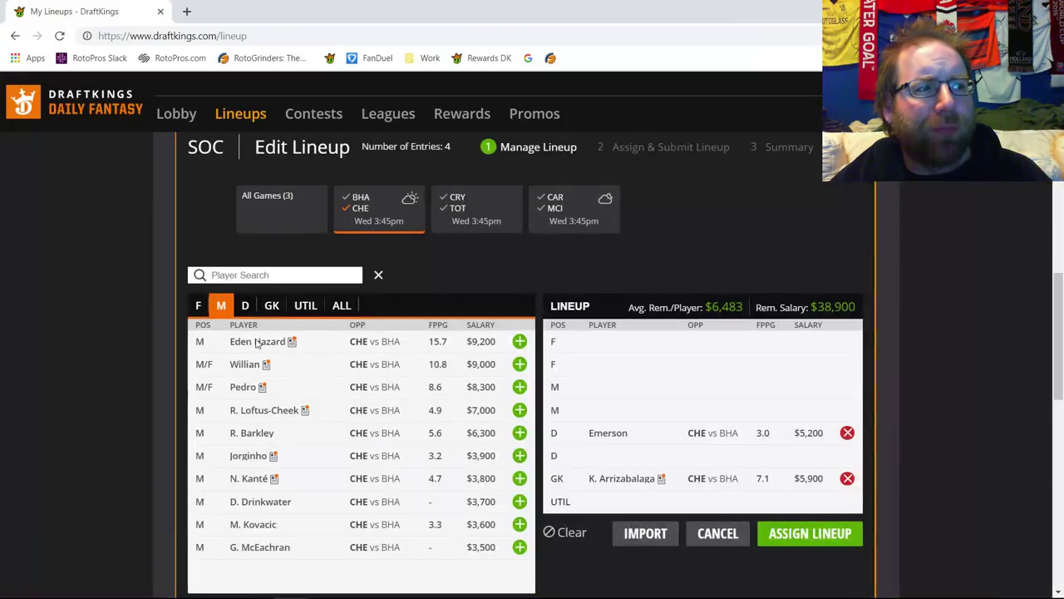
{"action": "left_click", "coordinate": [520, 341]}
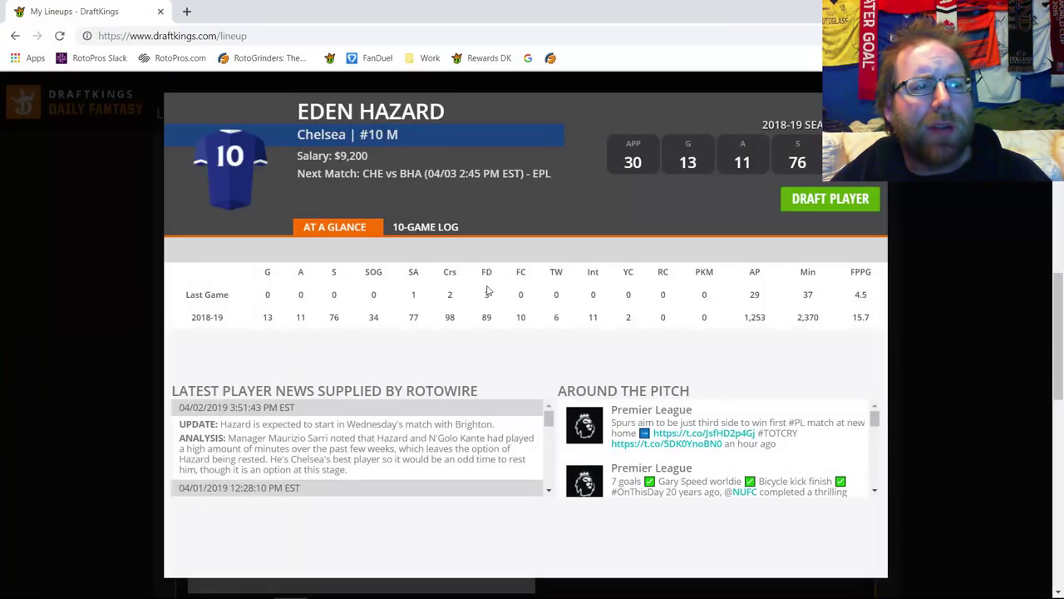
{"action": "left_click", "coordinate": [458, 235]}
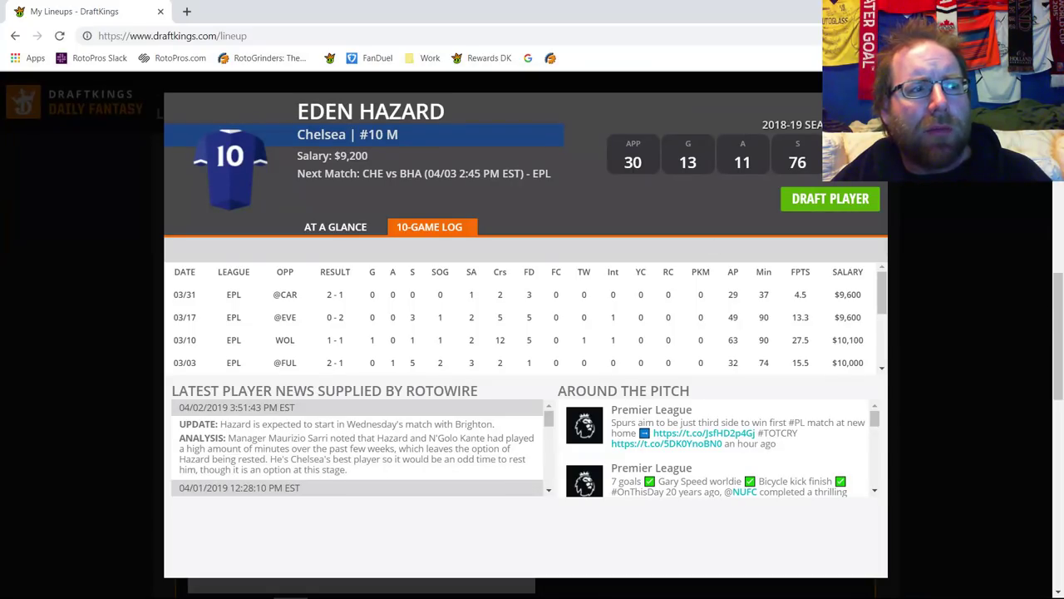
{"action": "key", "text": "Escape"}
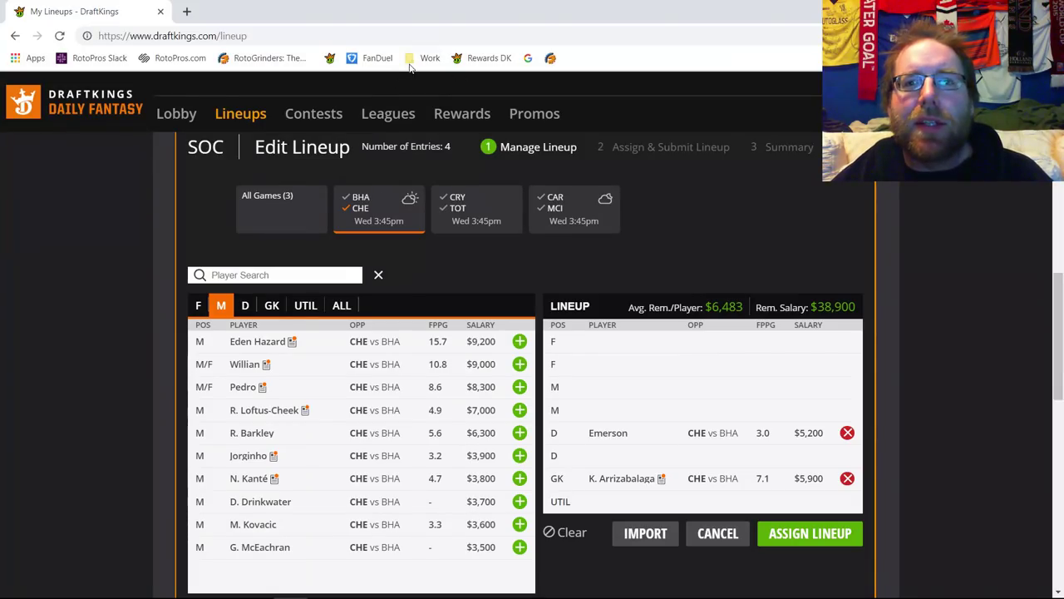
Step: Try Eden Hazard in a midfielder slot, compare the pool with and without Brighton players, and remove him from the lineup
{"action": "left_click", "coordinate": [520, 341]}
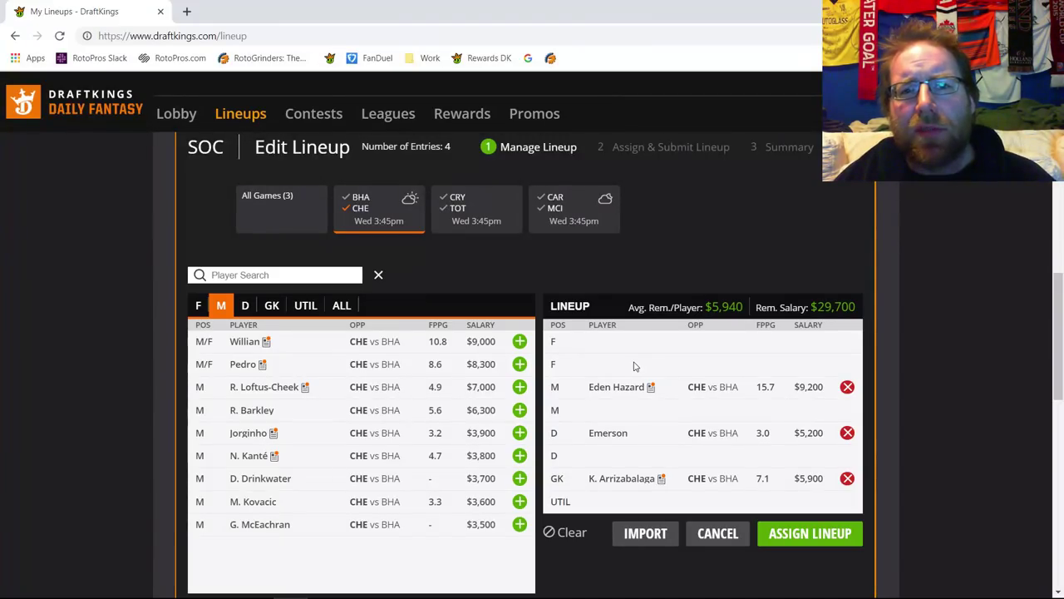
{"action": "left_click", "coordinate": [359, 198]}
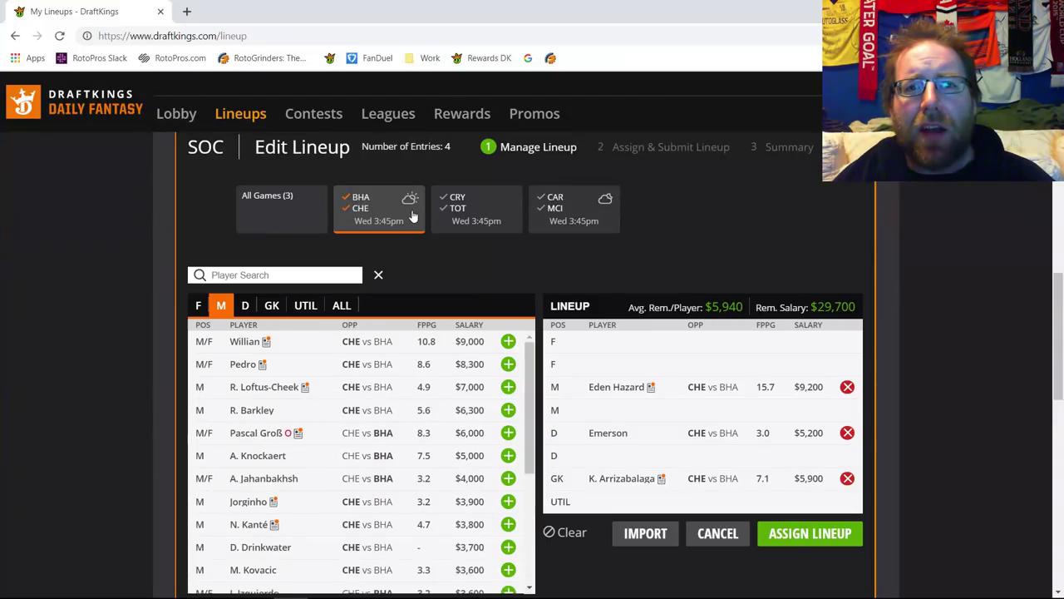
{"action": "left_click", "coordinate": [356, 197]}
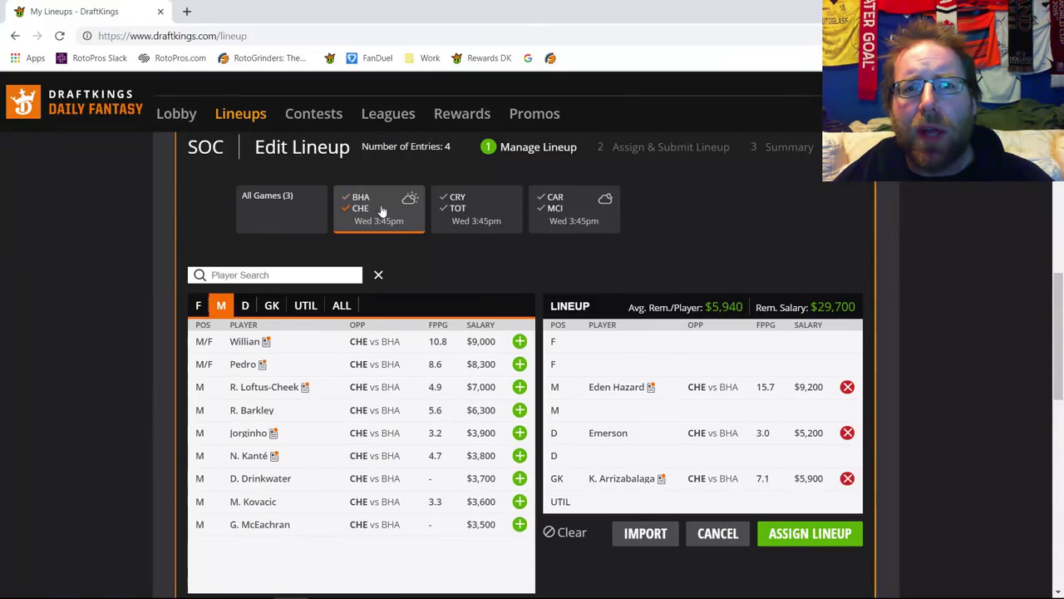
{"action": "left_click", "coordinate": [348, 196]}
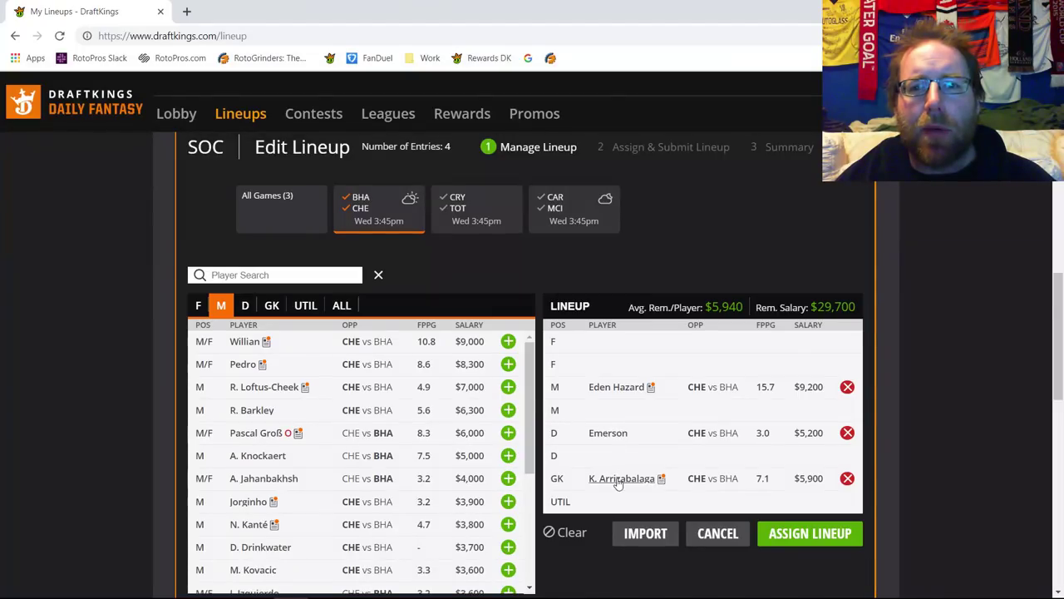
{"action": "left_click", "coordinate": [847, 386]}
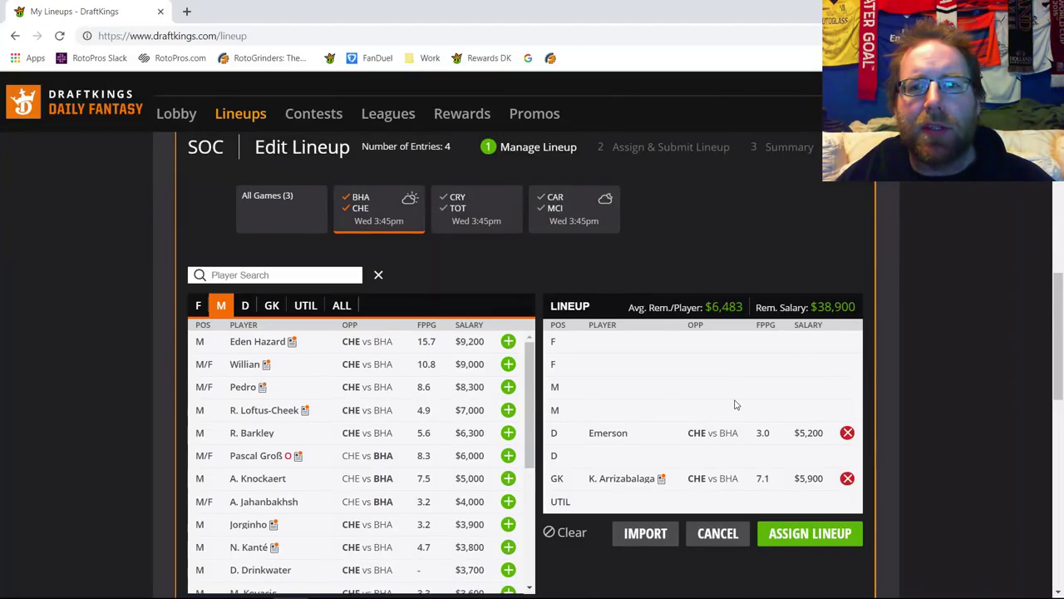
Step: List the goalkeepers in the Crystal Palace–Tottenham game and review Hugo Lloris's season summary and 10-game log
{"action": "left_click", "coordinate": [361, 208]}
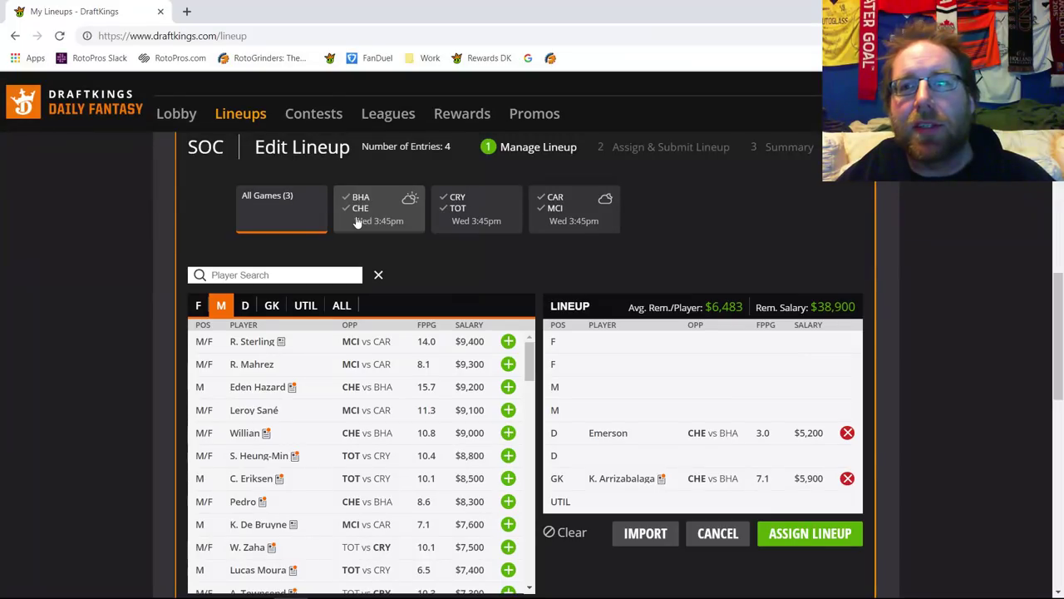
{"action": "left_click", "coordinate": [456, 212]}
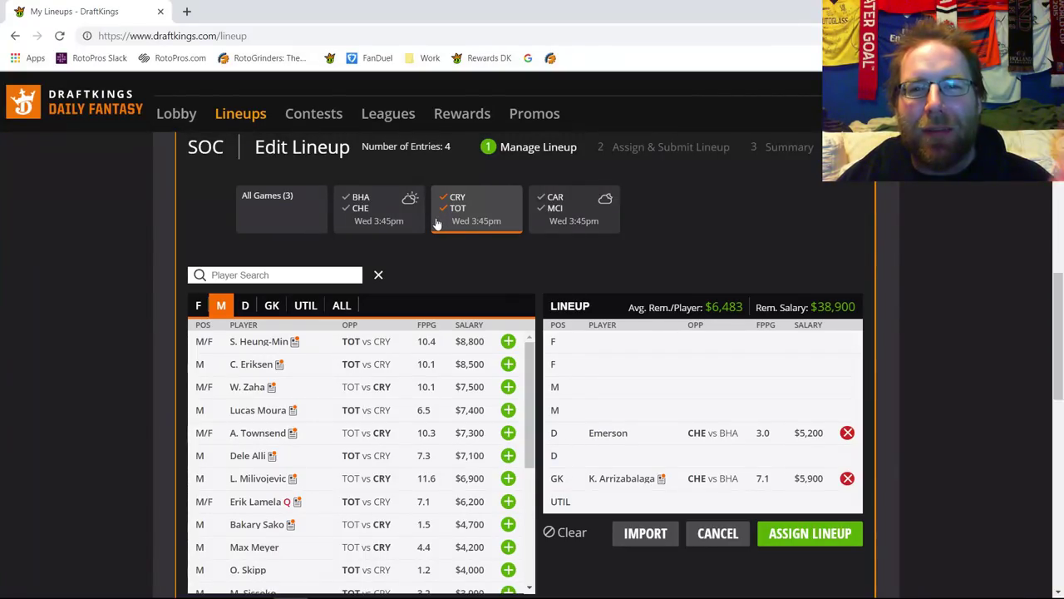
{"action": "left_click", "coordinate": [279, 309]}
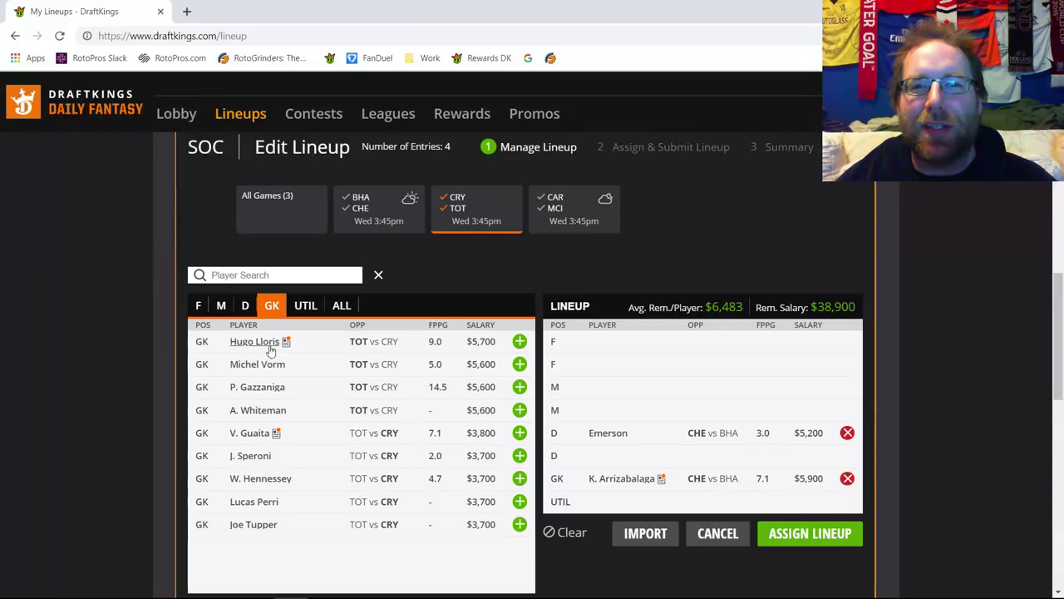
{"action": "left_click", "coordinate": [267, 344]}
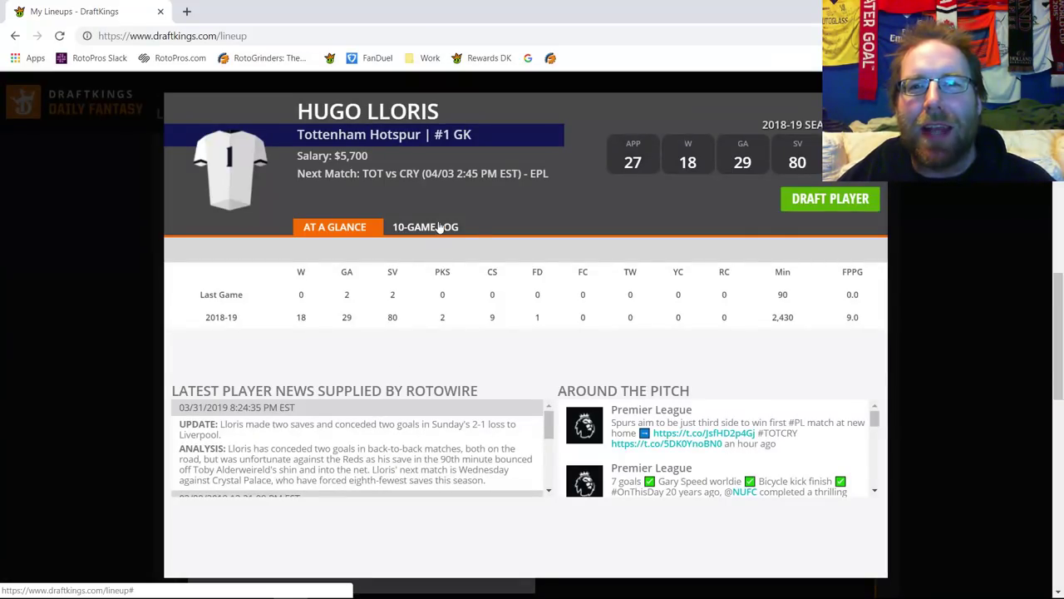
{"action": "left_click", "coordinate": [440, 228]}
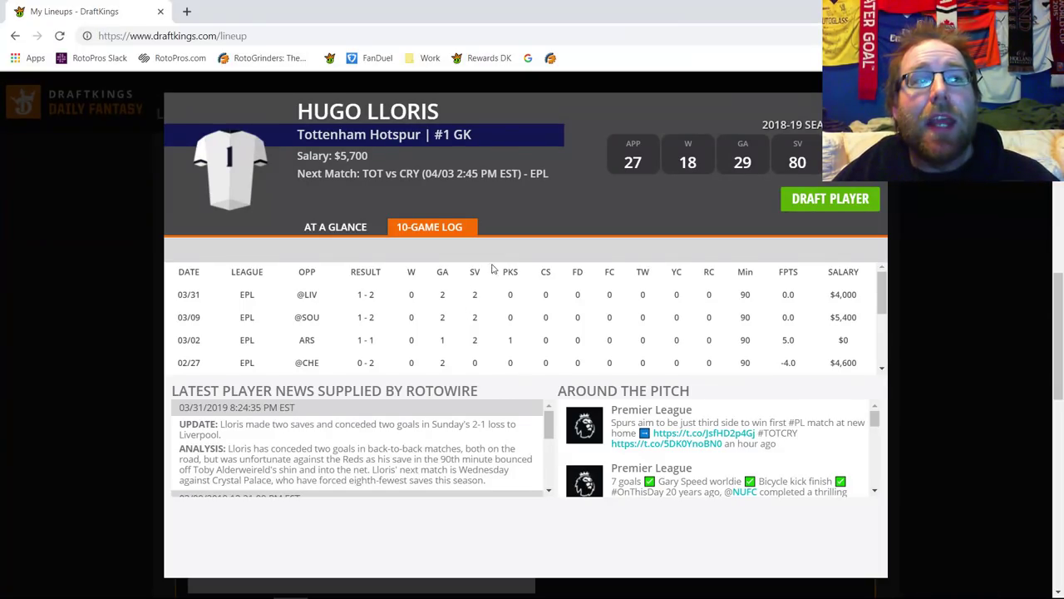
{"action": "left_click", "coordinate": [873, 101]}
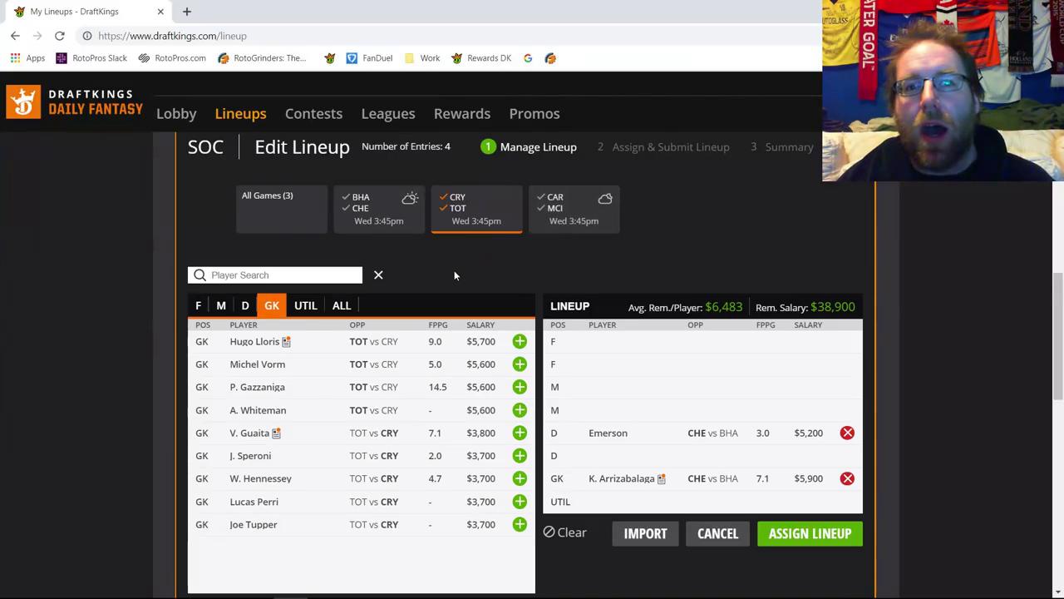
Step: Limit the goalkeeper pool to Crystal Palace and review V. Guaita's season summary and latest news
{"action": "left_click", "coordinate": [451, 211]}
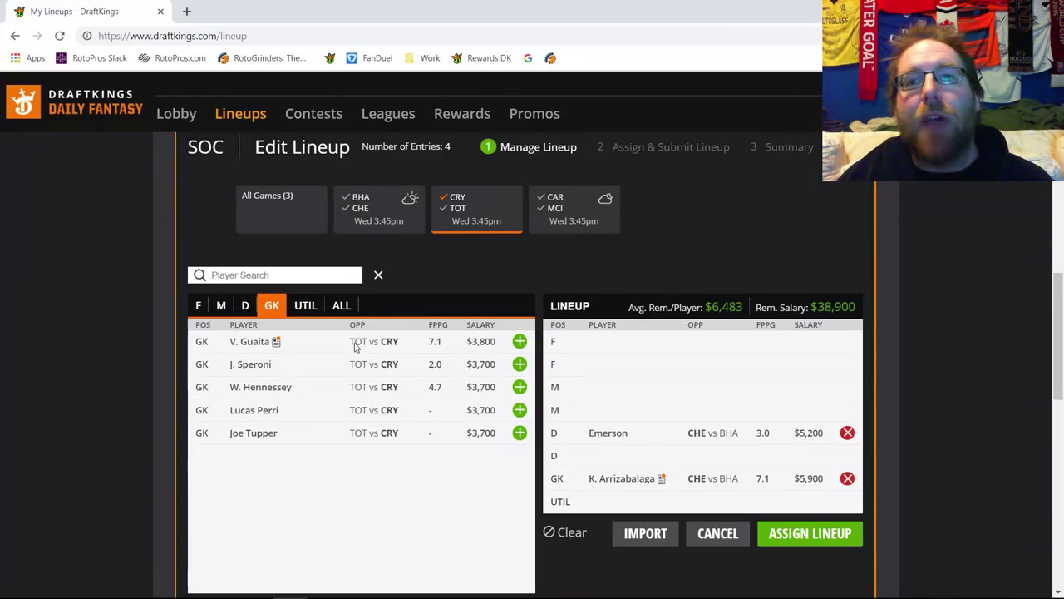
{"action": "left_click", "coordinate": [247, 341]}
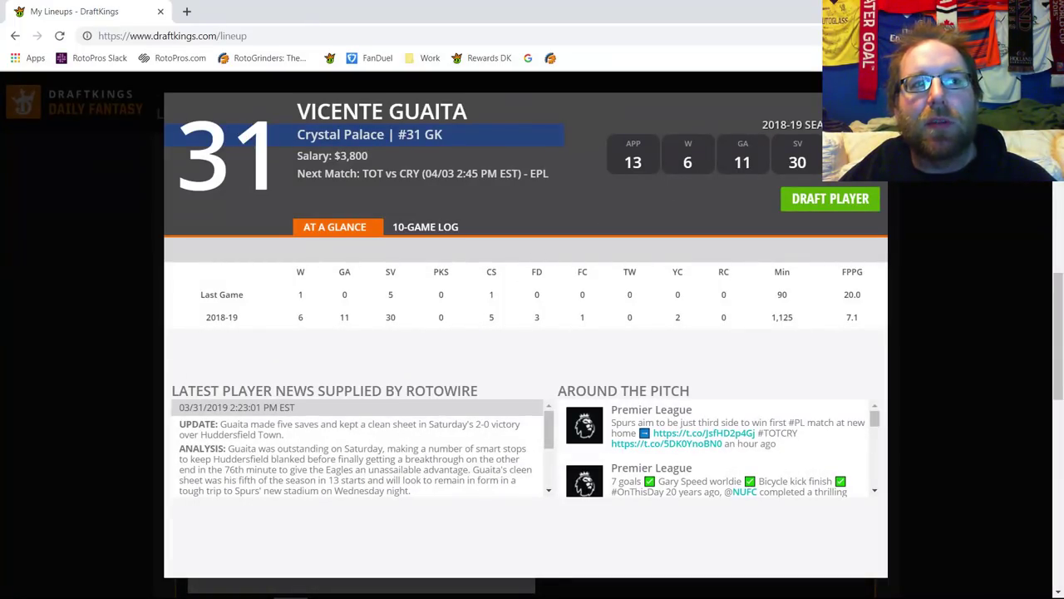
{"action": "key", "text": "Escape"}
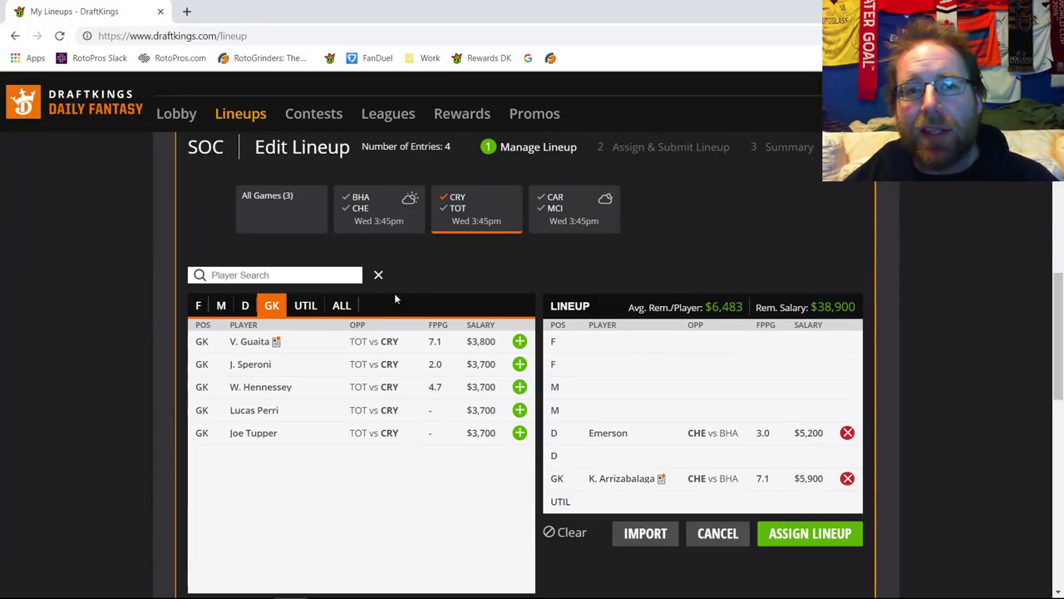
Step: Add Crystal Palace defender A. Wan-Bissaka to the lineup and review the points, clean sheets and salary in his 10-game log
{"action": "left_click", "coordinate": [246, 306]}
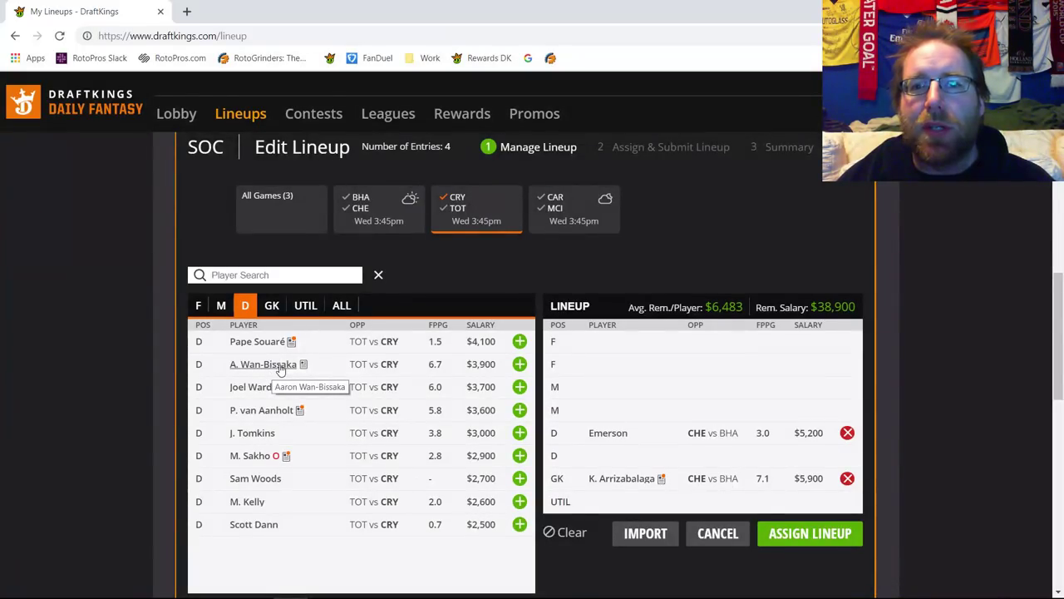
{"action": "left_click", "coordinate": [520, 365]}
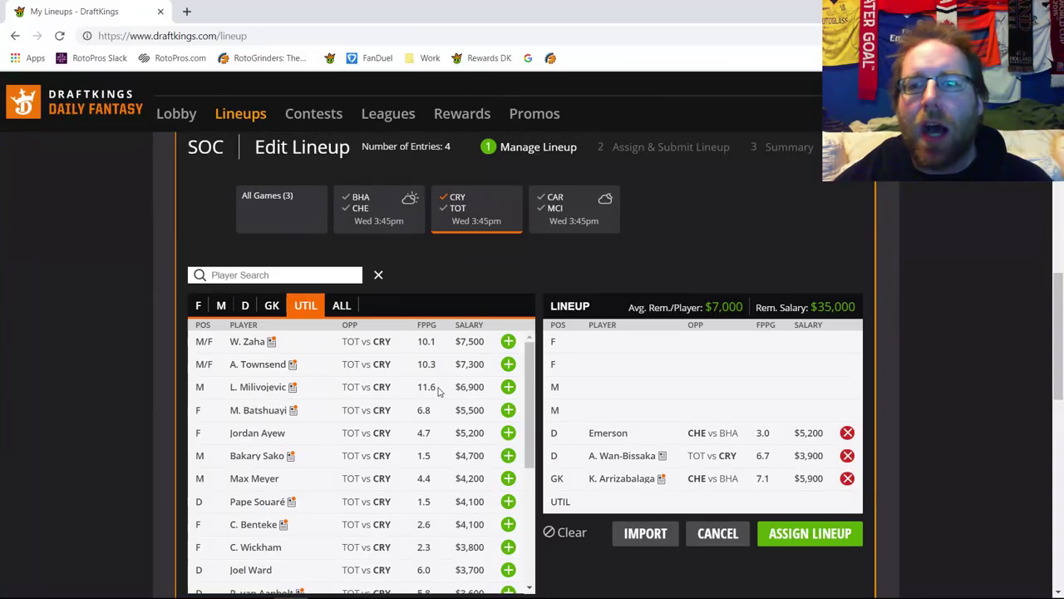
{"action": "left_click", "coordinate": [614, 457]}
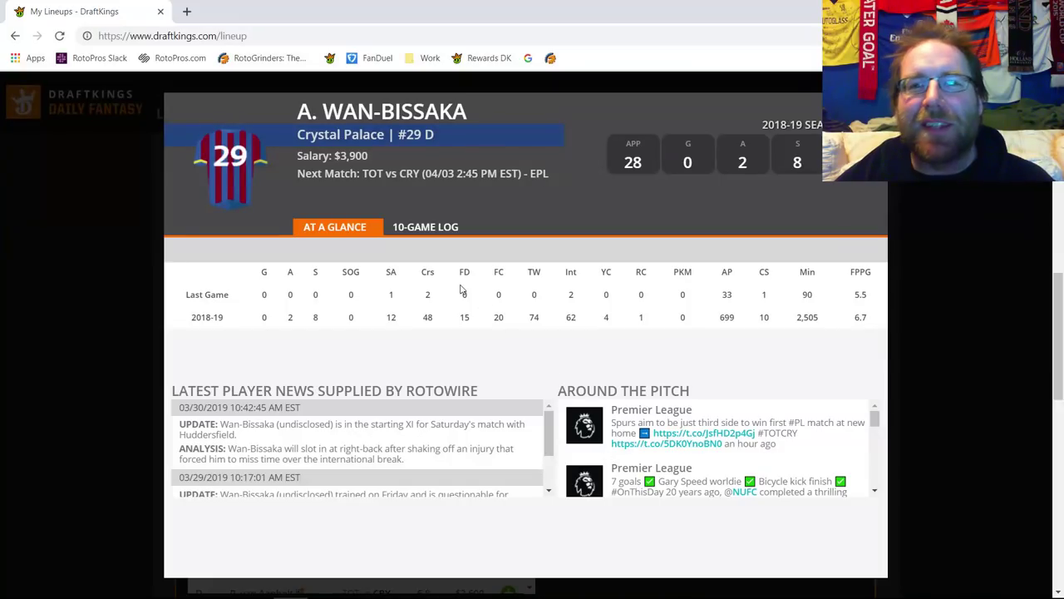
{"action": "left_click", "coordinate": [436, 231]}
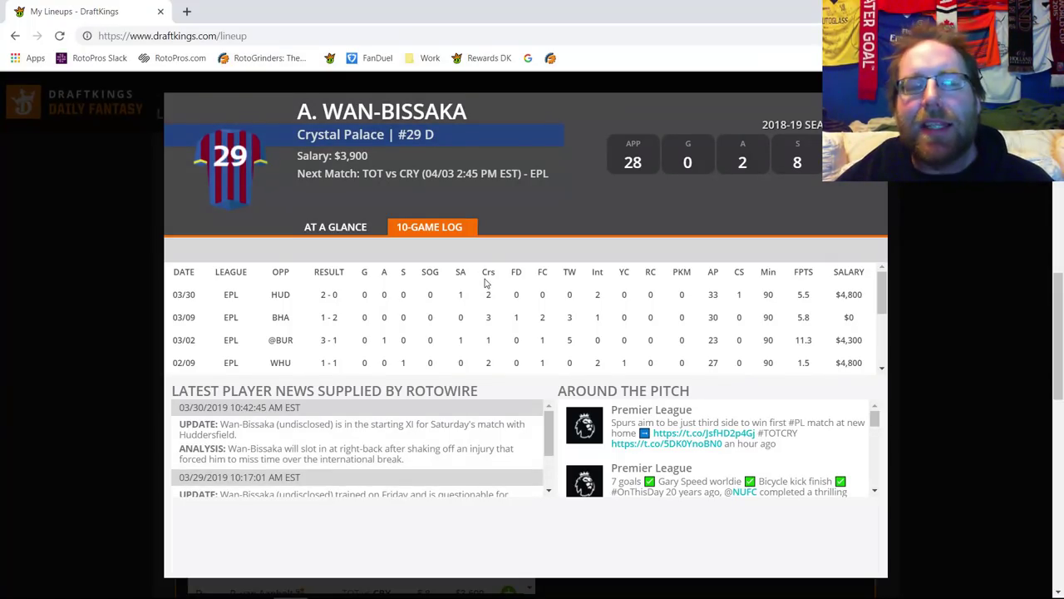
{"action": "double_click", "coordinate": [802, 315]}
{"action": "double_click", "coordinate": [737, 301]}
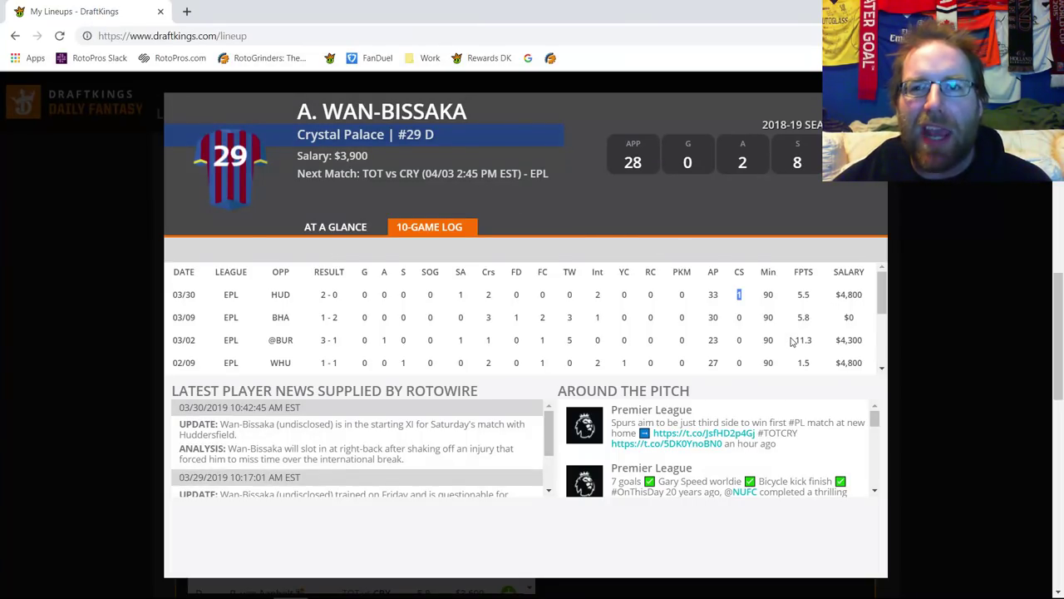
{"action": "double_click", "coordinate": [343, 156]}
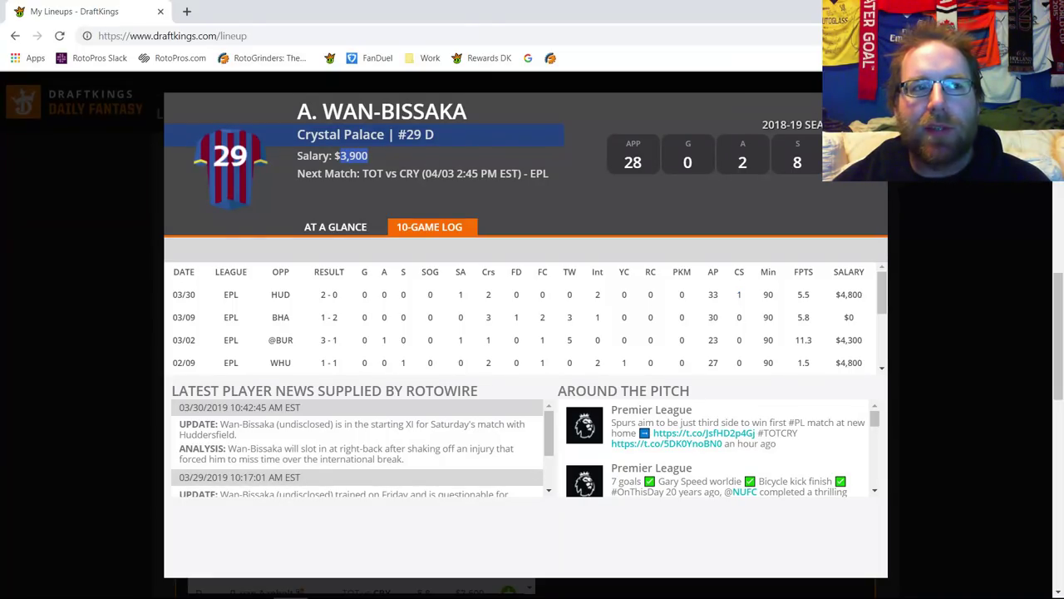
{"action": "key", "text": "Escape"}
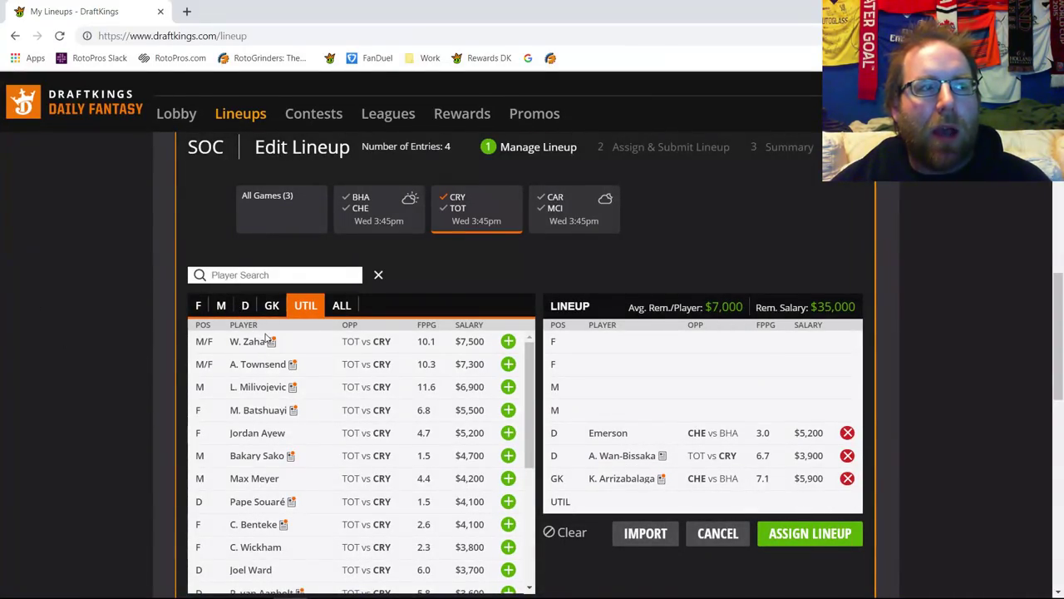
Step: List the remaining Crystal Palace defenders and review Pape Souaré's season summary and latest news
{"action": "left_click", "coordinate": [245, 306]}
{"action": "left_click", "coordinate": [257, 344]}
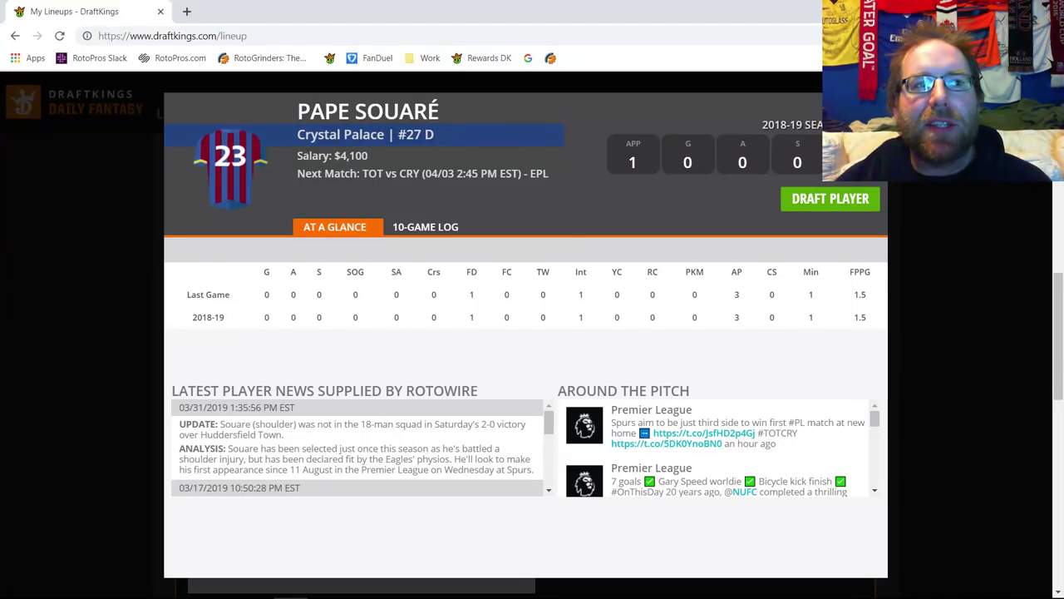
{"action": "left_click", "coordinate": [869, 108]}
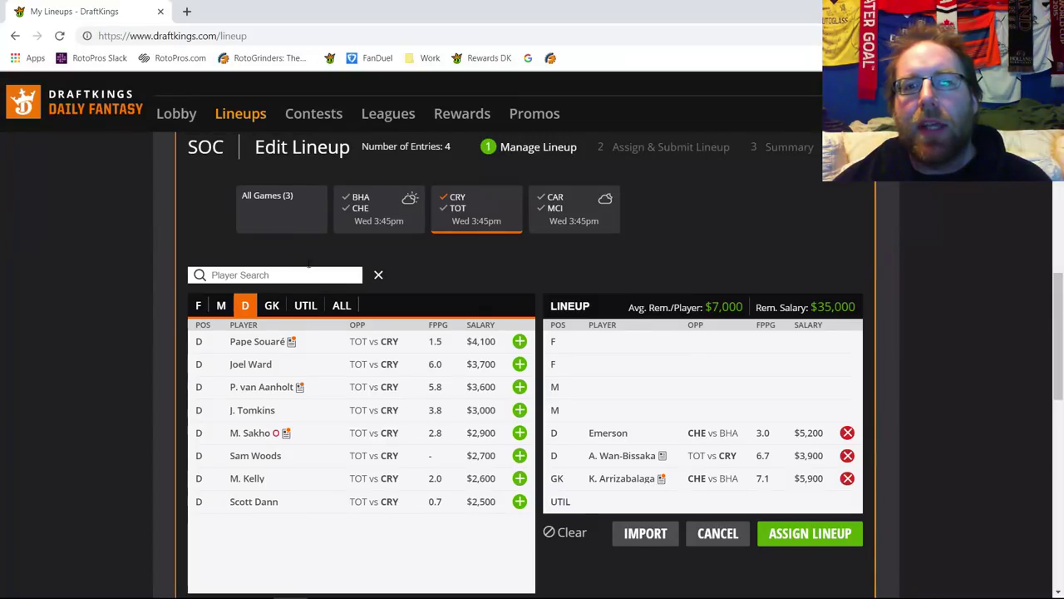
Step: Try Crystal Palace's L. Milivojevic in a midfielder slot and review his 10-game log
{"action": "left_click", "coordinate": [217, 309]}
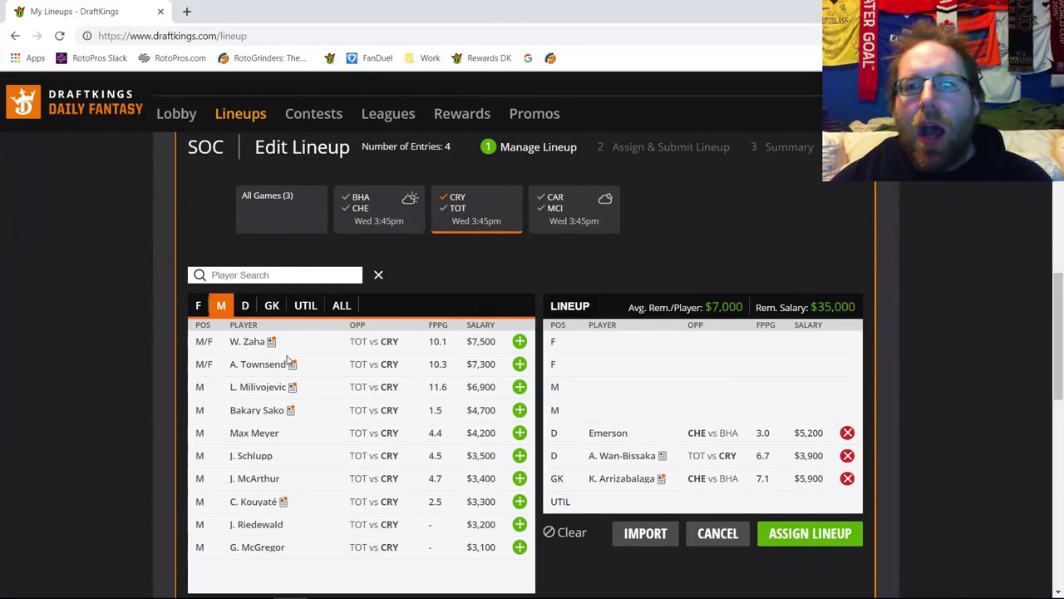
{"action": "left_click", "coordinate": [519, 387]}
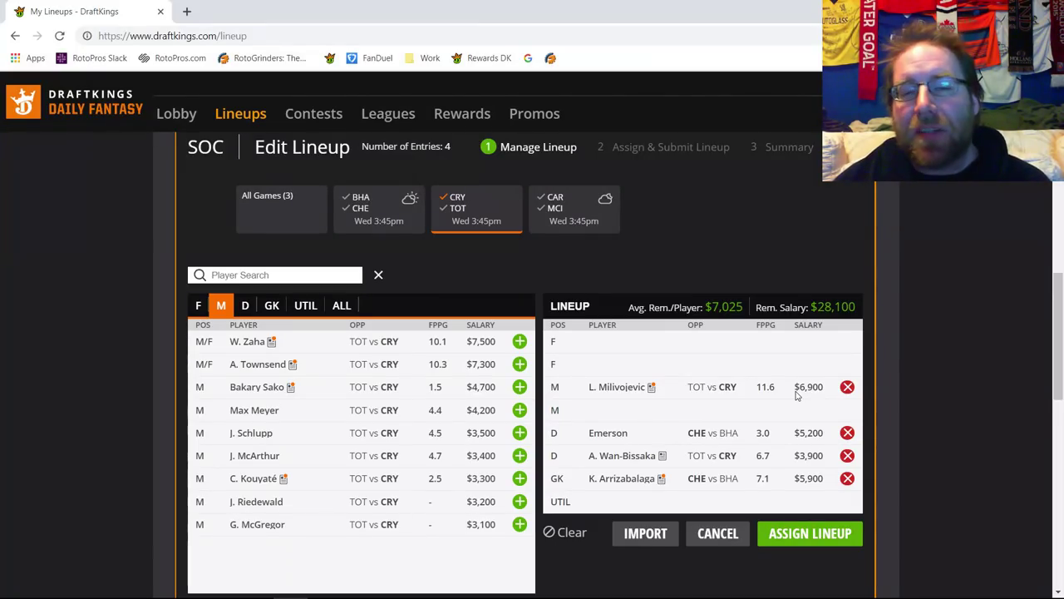
{"action": "left_click", "coordinate": [632, 387]}
{"action": "left_click", "coordinate": [443, 232]}
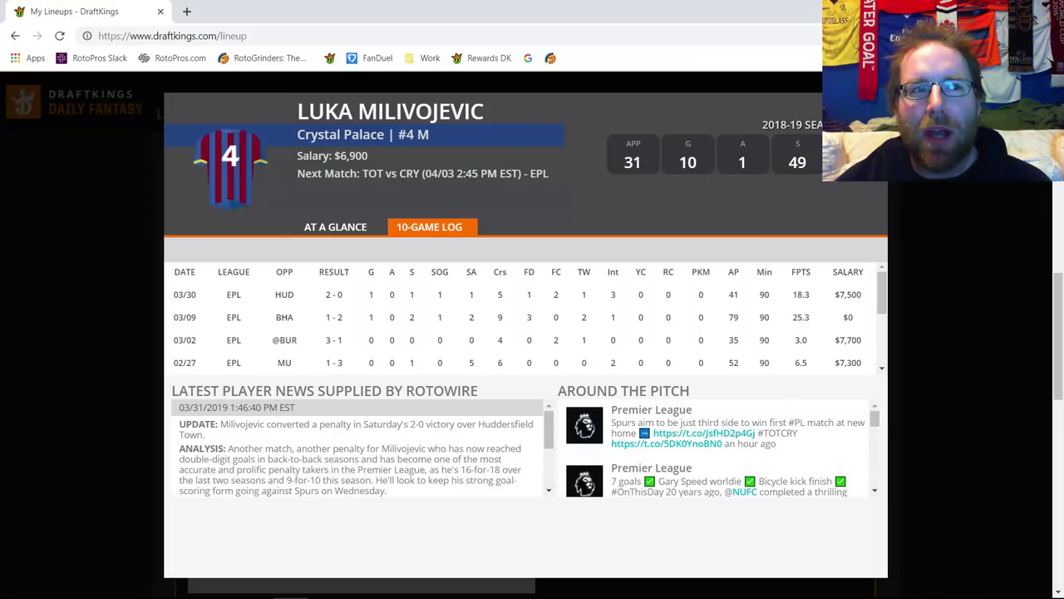
{"action": "key", "text": "Escape"}
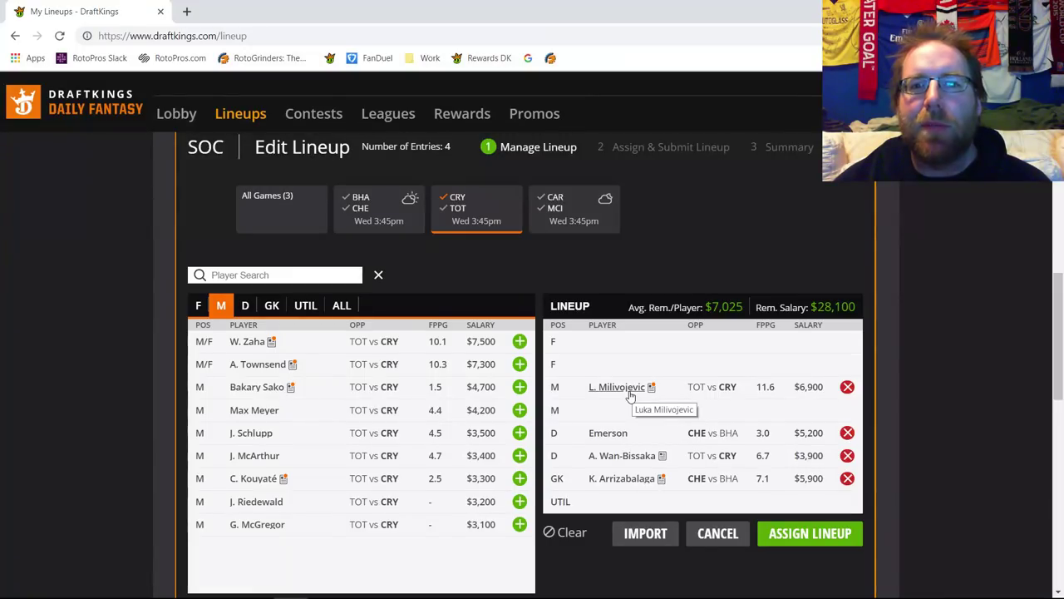
Step: Review the season summary and 10-game log of Crystal Palace midfielder A. Townsend
{"action": "left_click", "coordinate": [273, 365]}
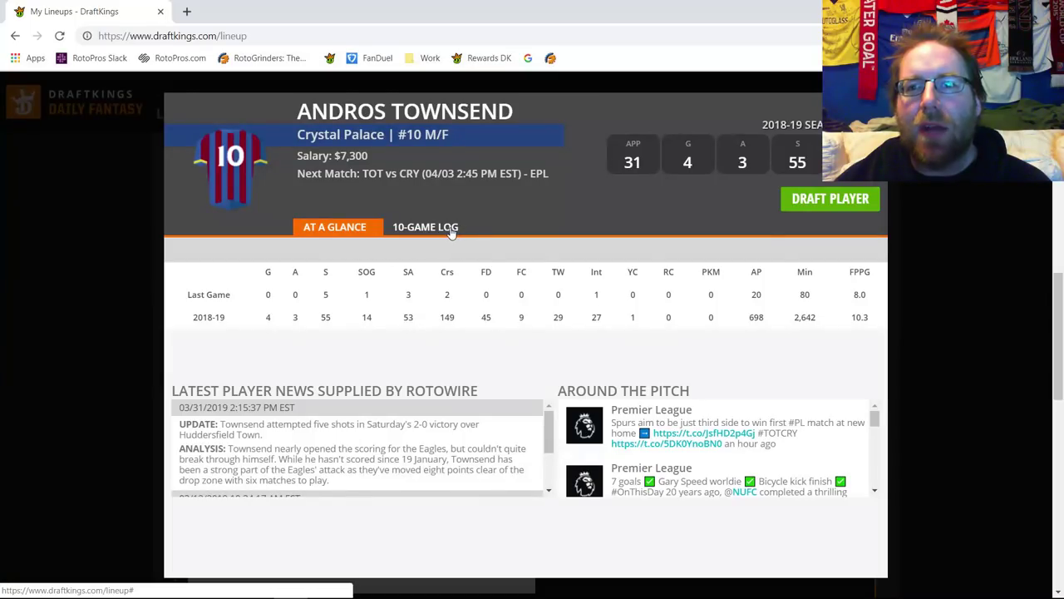
{"action": "left_click", "coordinate": [449, 229]}
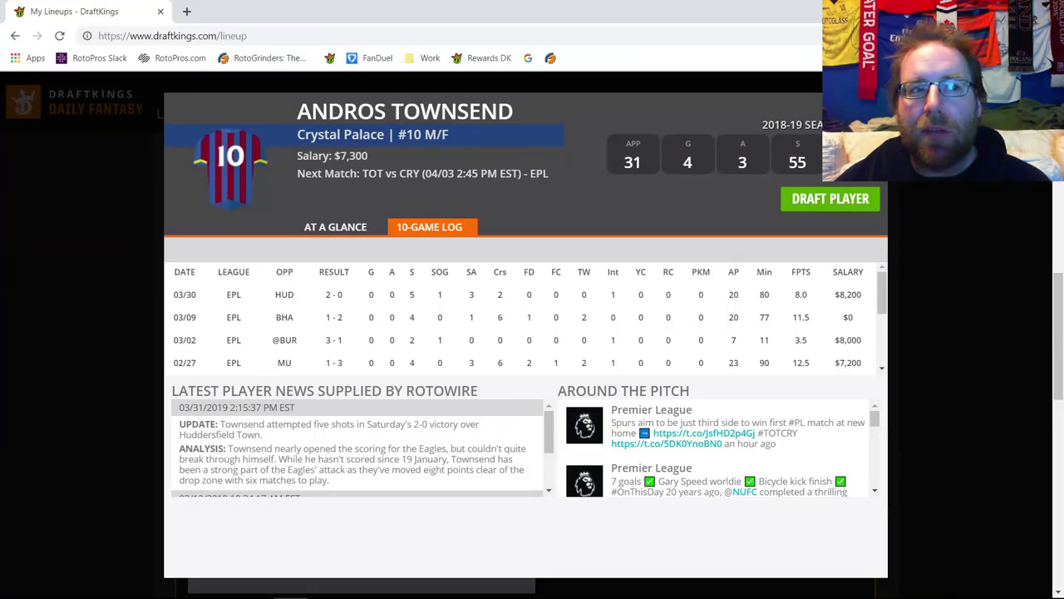
{"action": "key", "text": "Escape"}
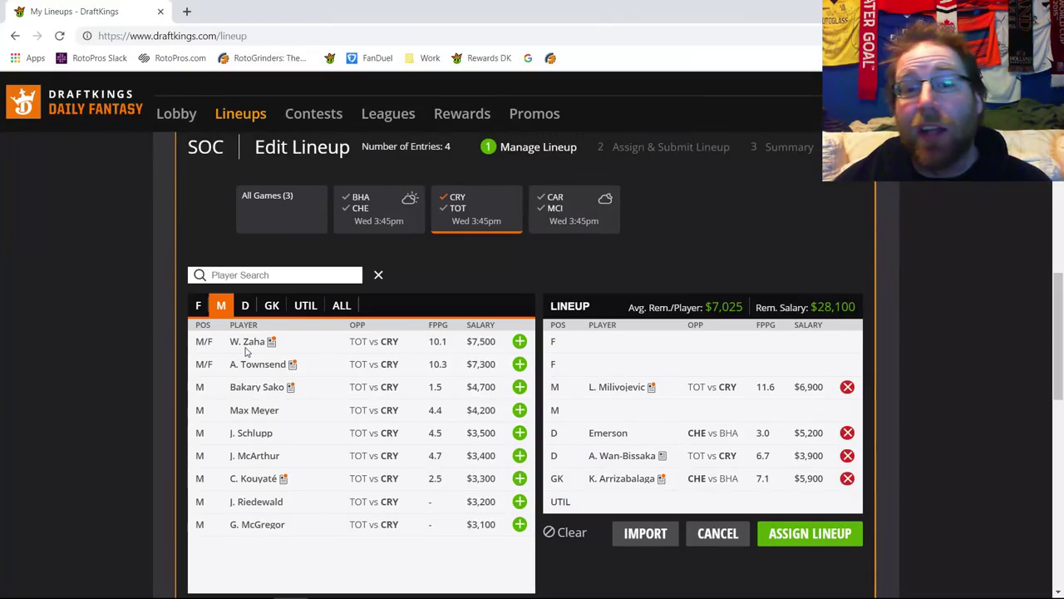
Step: Try W. Zaha in place of L. Milivojevic in the midfielder slot, check Zaha's 10-game log, and remove him from the lineup
{"action": "left_click", "coordinate": [847, 386]}
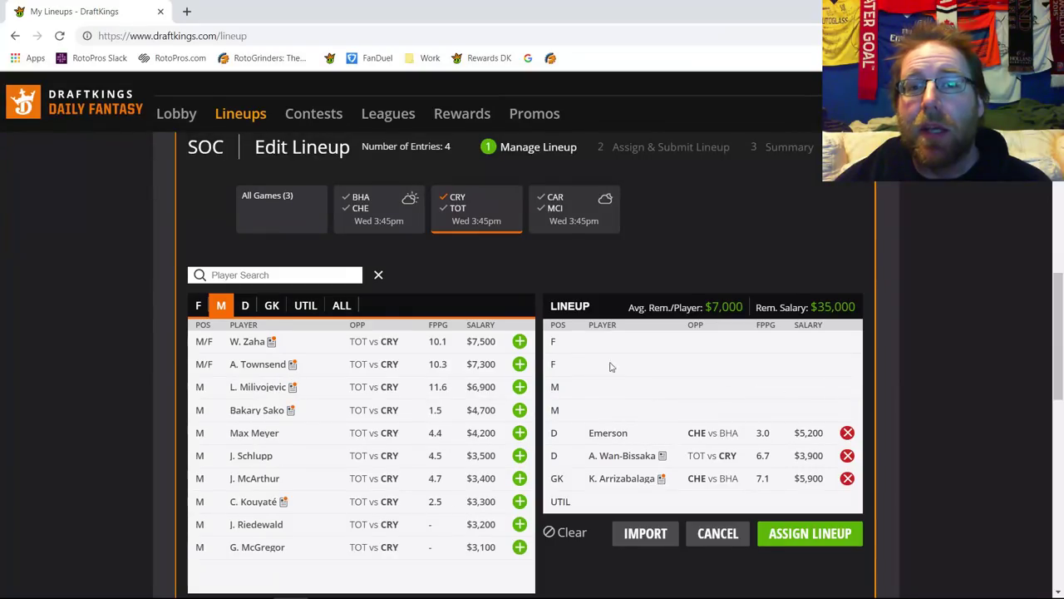
{"action": "left_click", "coordinate": [519, 342]}
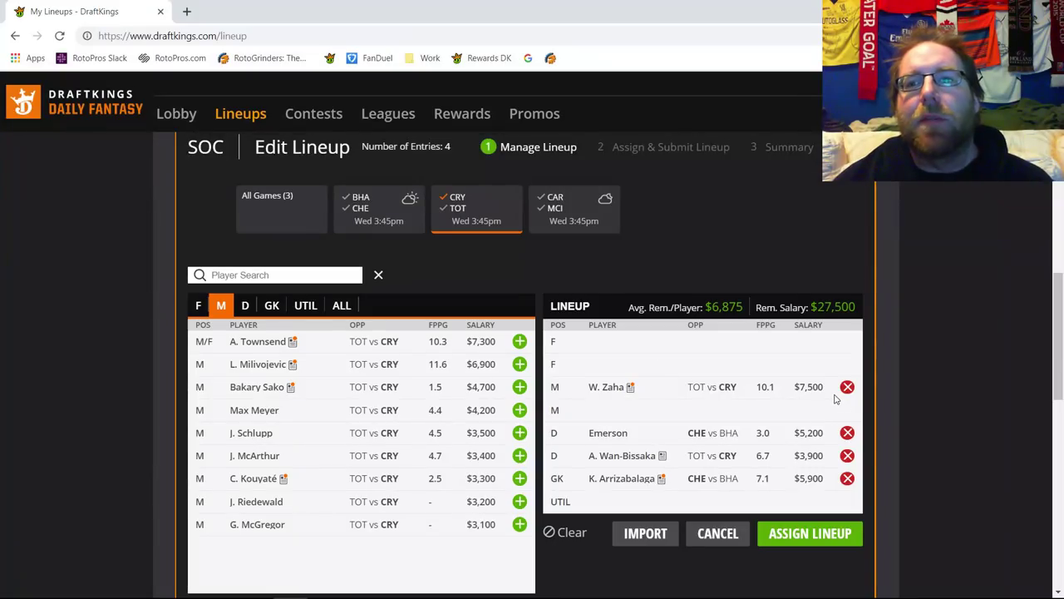
{"action": "left_click", "coordinate": [600, 391]}
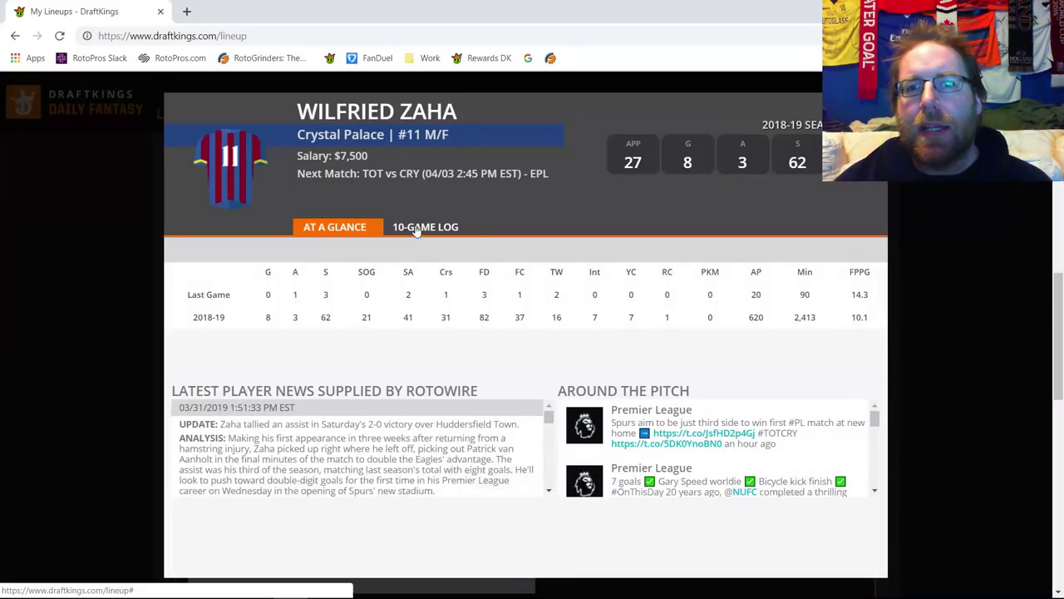
{"action": "left_click", "coordinate": [417, 232]}
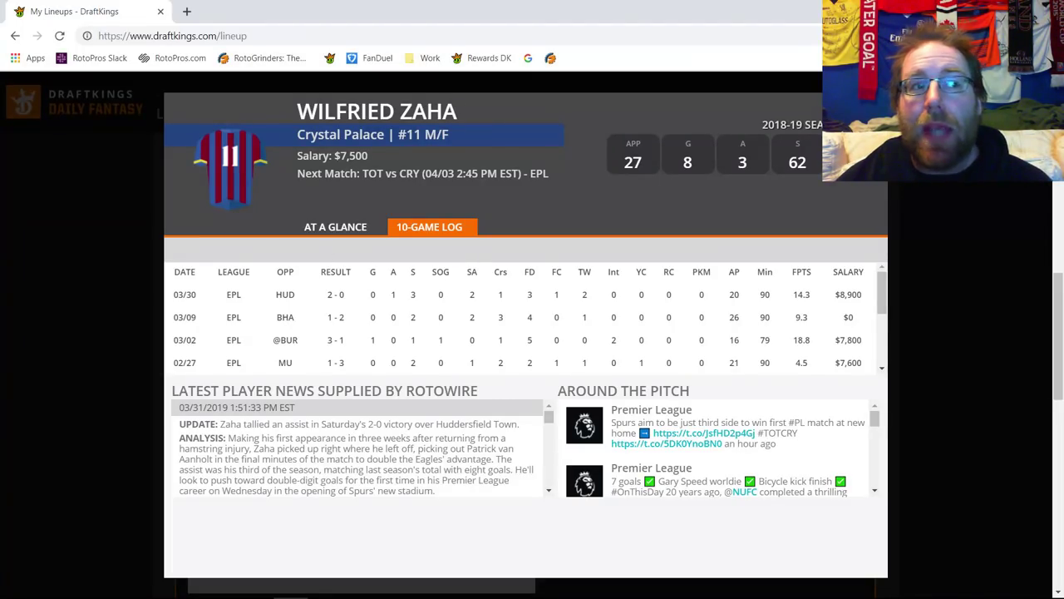
{"action": "left_click", "coordinate": [969, 233]}
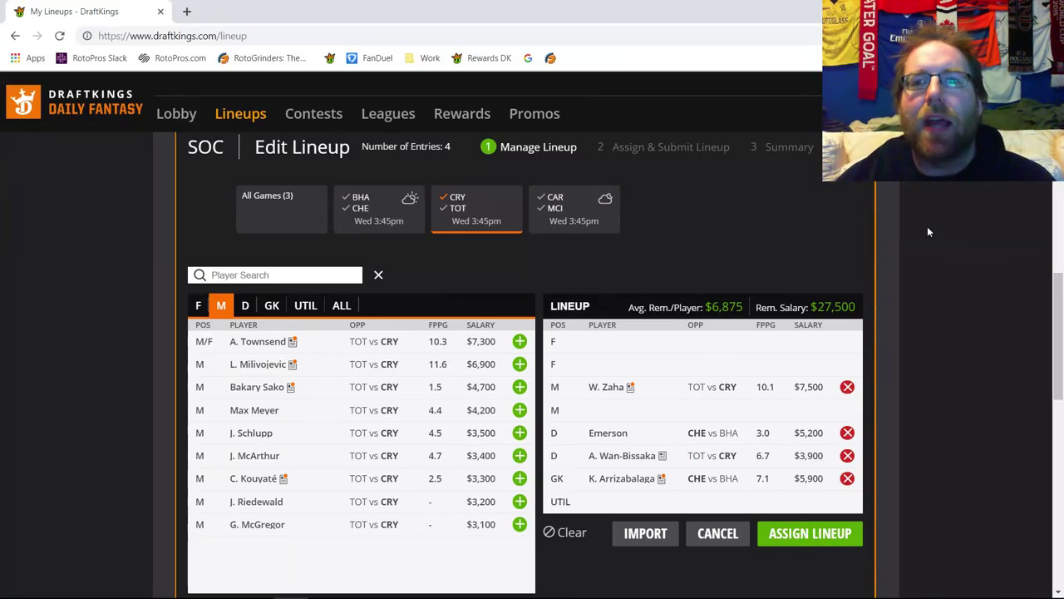
{"action": "left_click", "coordinate": [848, 390]}
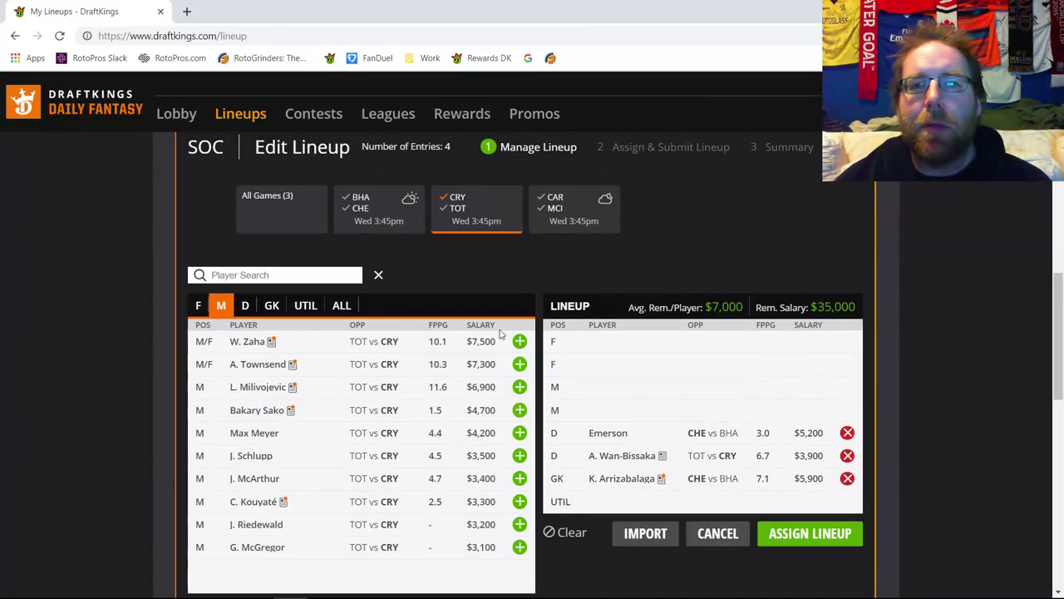
Step: List the Crystal Palace forwards, review M. Batshuayi's season summary and news, and return to the midfielder list
{"action": "left_click", "coordinate": [198, 306]}
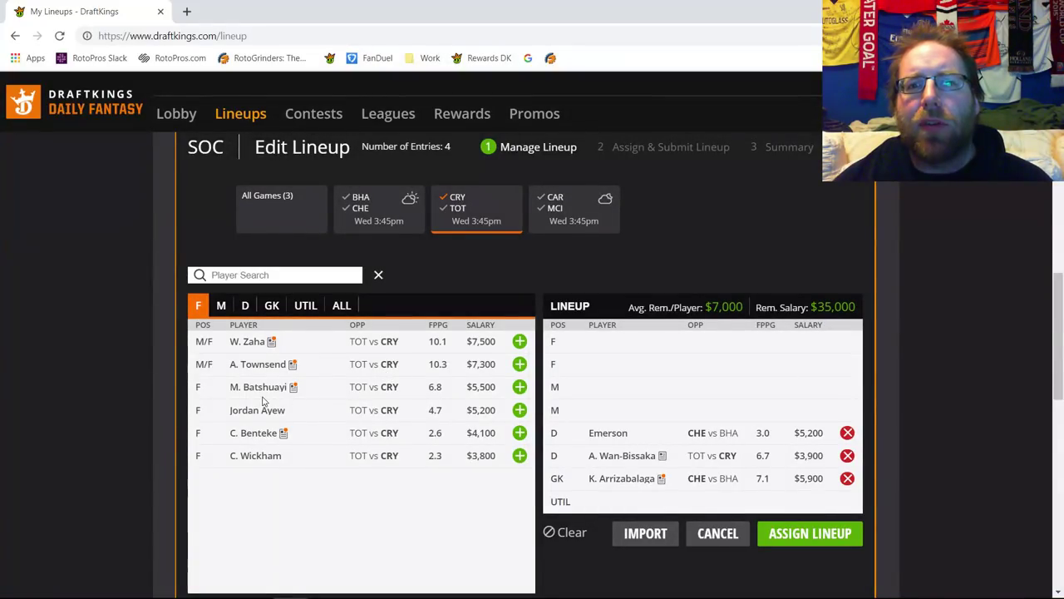
{"action": "left_click", "coordinate": [391, 386]}
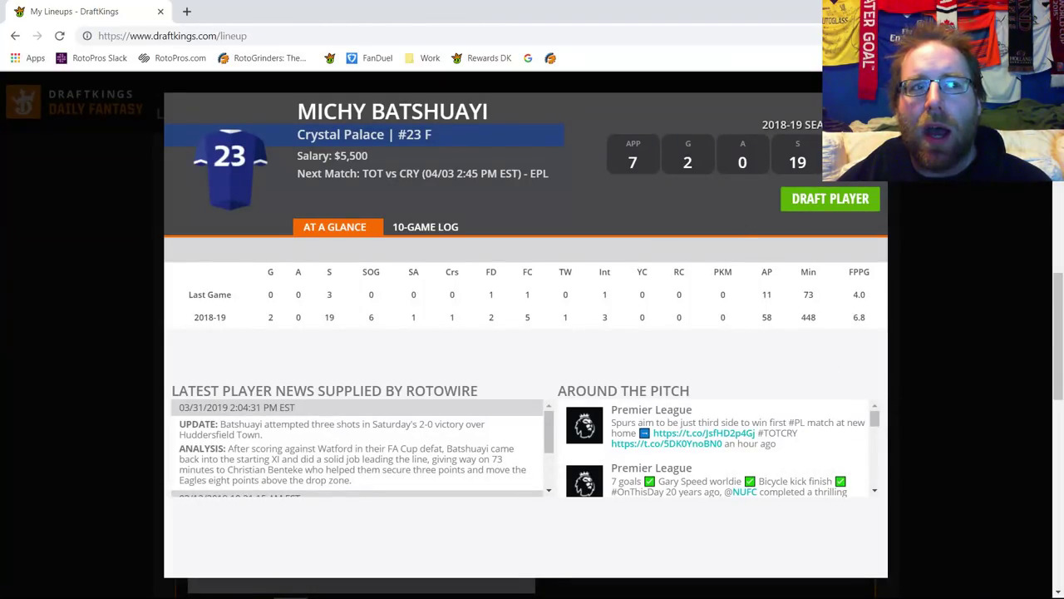
{"action": "key", "text": "Escape"}
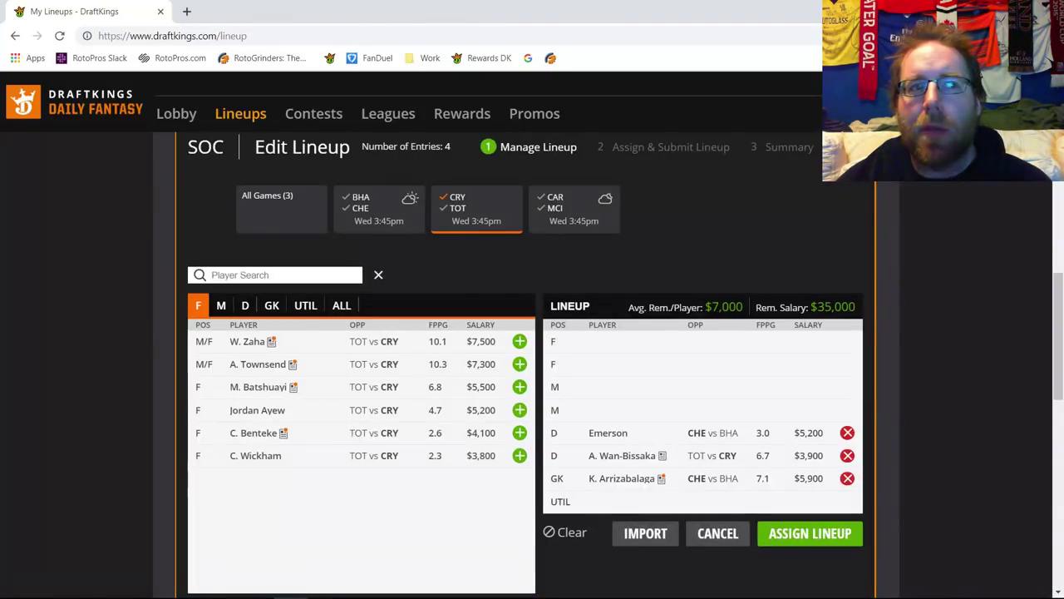
{"action": "left_click", "coordinate": [221, 308]}
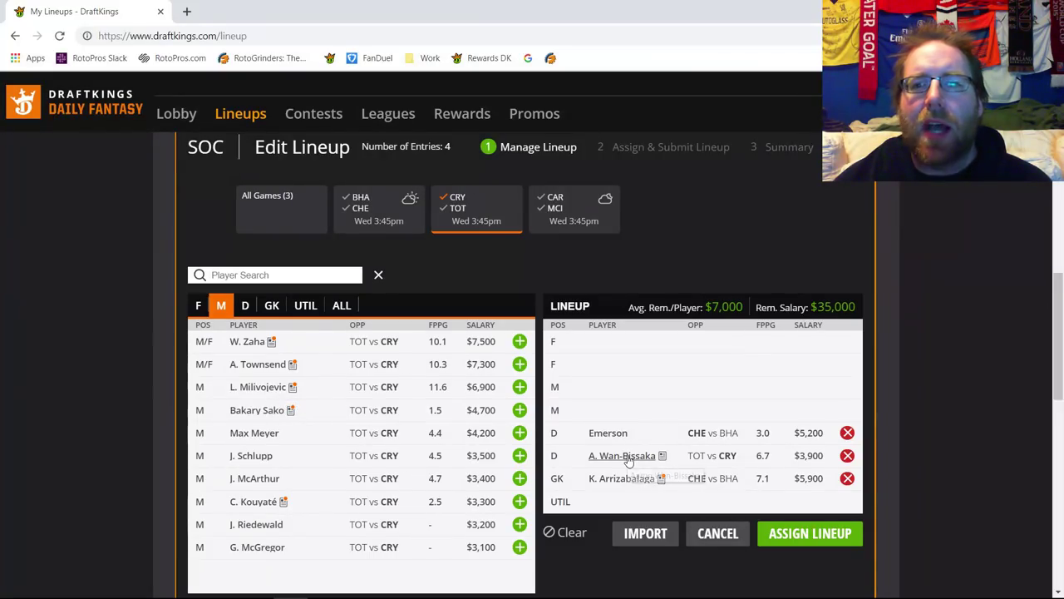
Step: List only the Tottenham goalkeepers and review Hugo Lloris's season summary and 10-game log
{"action": "left_click", "coordinate": [458, 202]}
{"action": "left_click", "coordinate": [457, 209]}
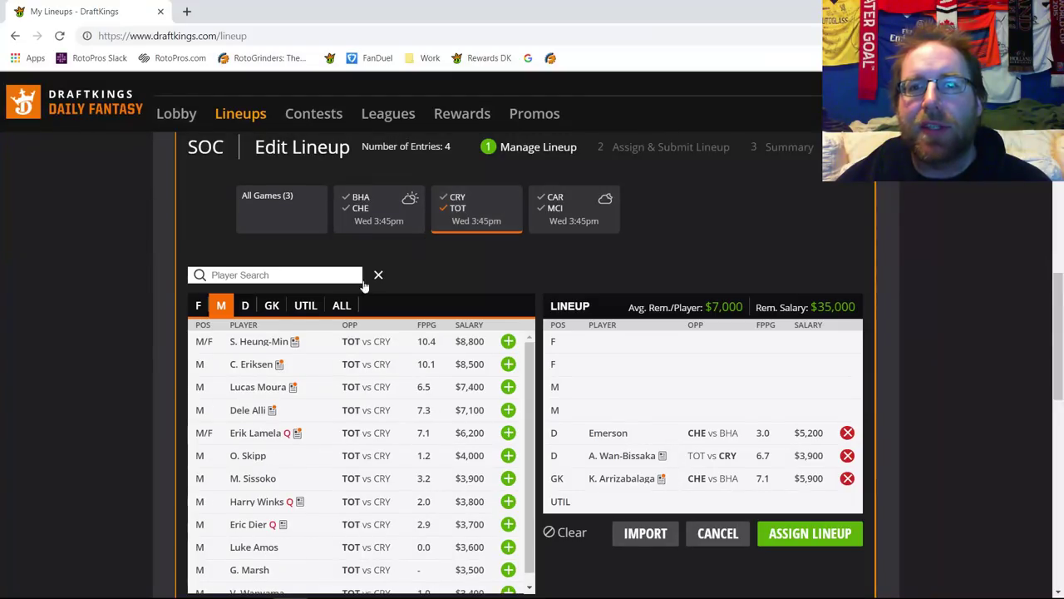
{"action": "left_click", "coordinate": [272, 305]}
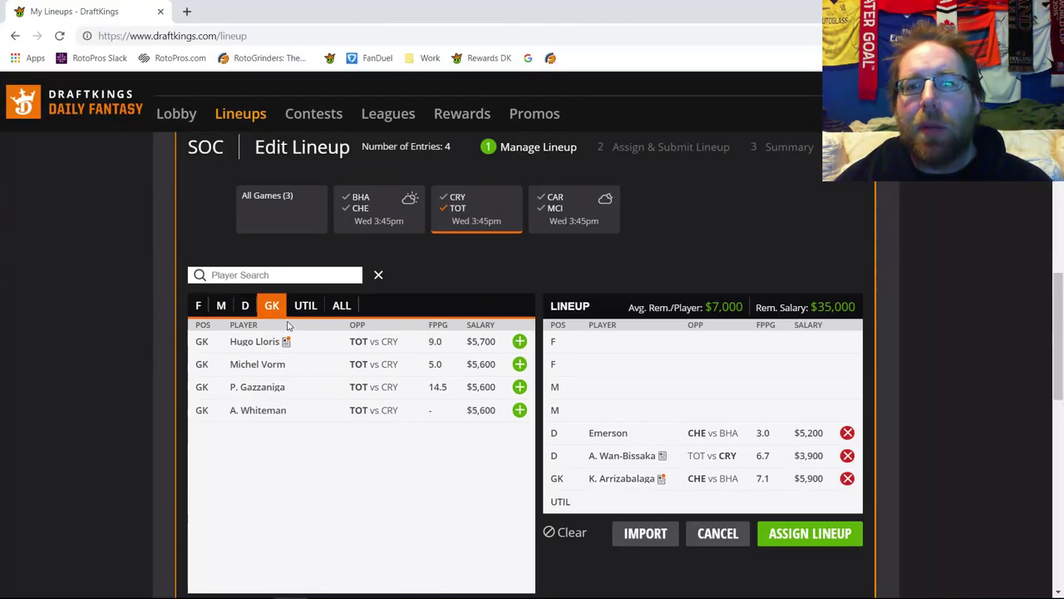
{"action": "left_click", "coordinate": [243, 347]}
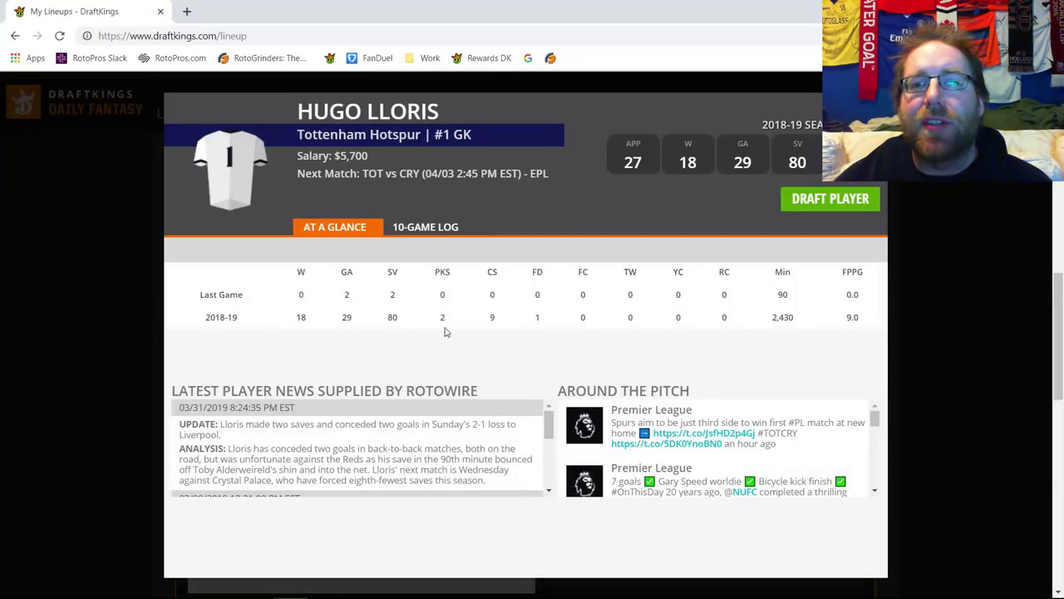
{"action": "left_click", "coordinate": [441, 229]}
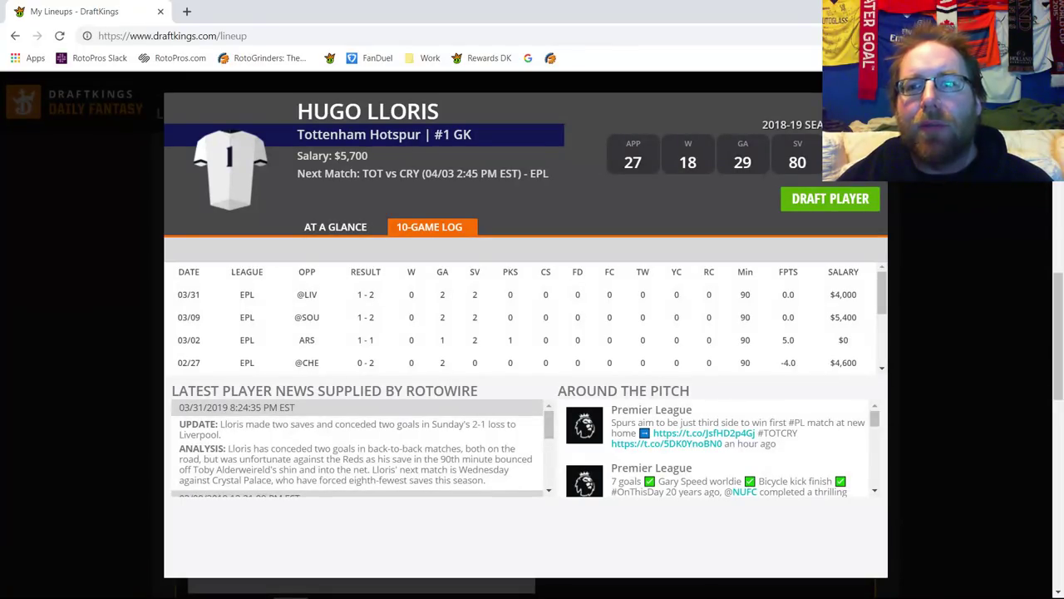
{"action": "key", "text": "Escape"}
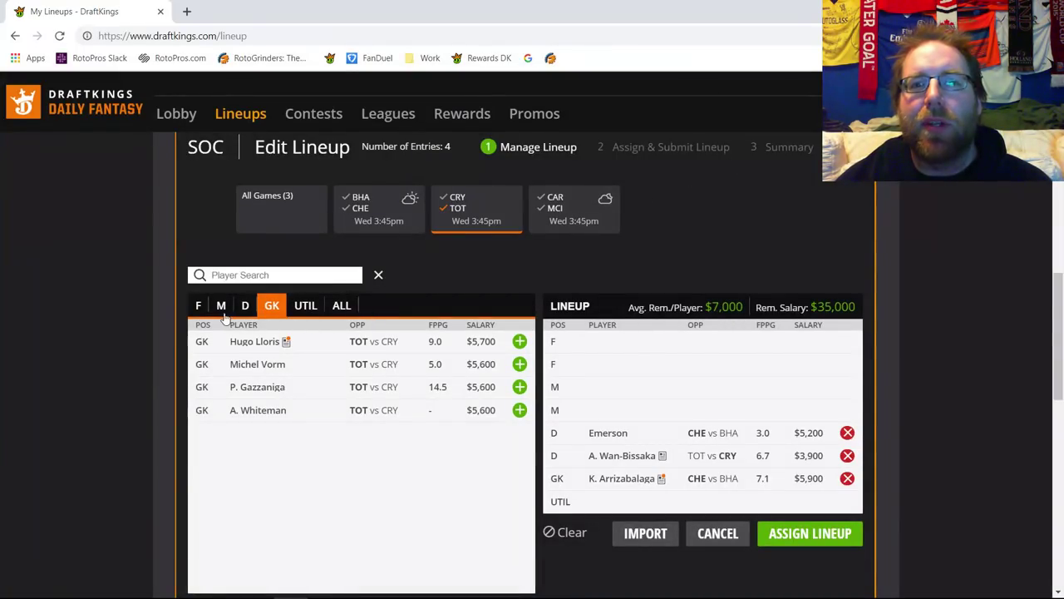
Step: Try Tottenham defender K. Trippier in the utility slot, remove him from the lineup, and return to the defender list
{"action": "left_click", "coordinate": [246, 307]}
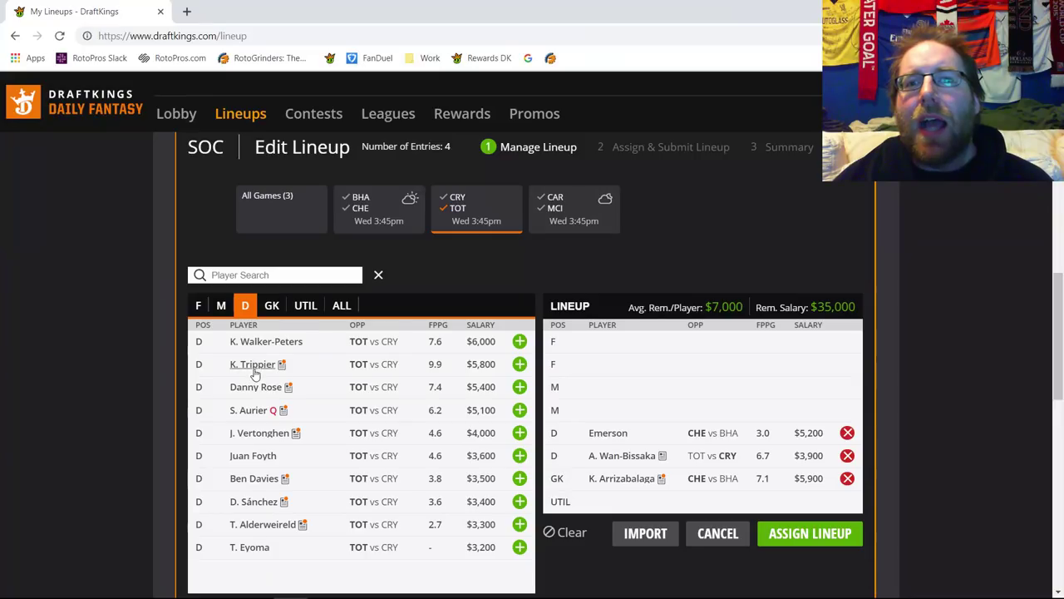
{"action": "left_click", "coordinate": [519, 363]}
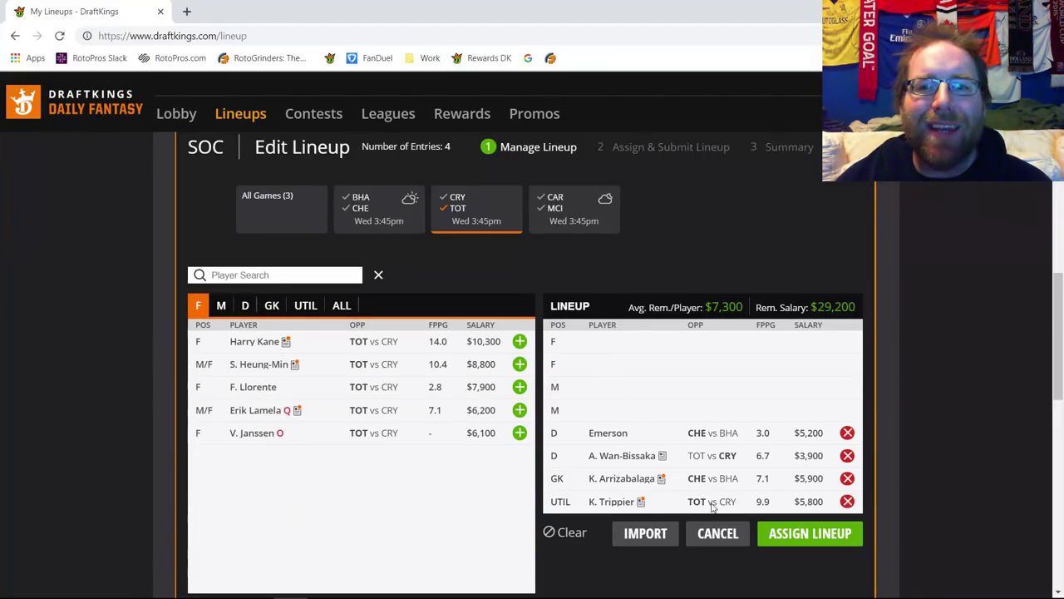
{"action": "left_click", "coordinate": [847, 501]}
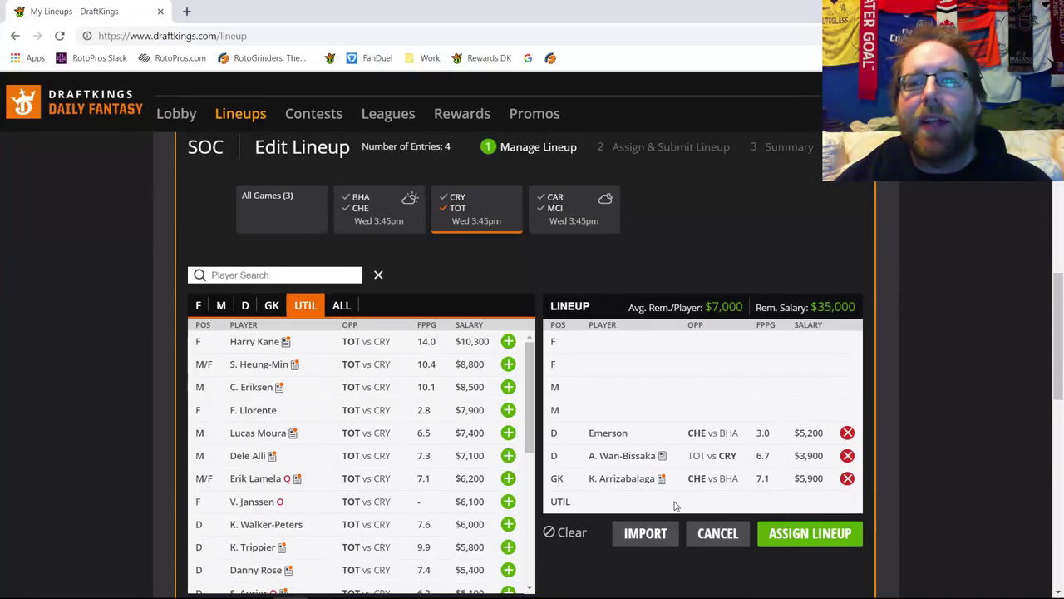
{"action": "left_click", "coordinate": [245, 305]}
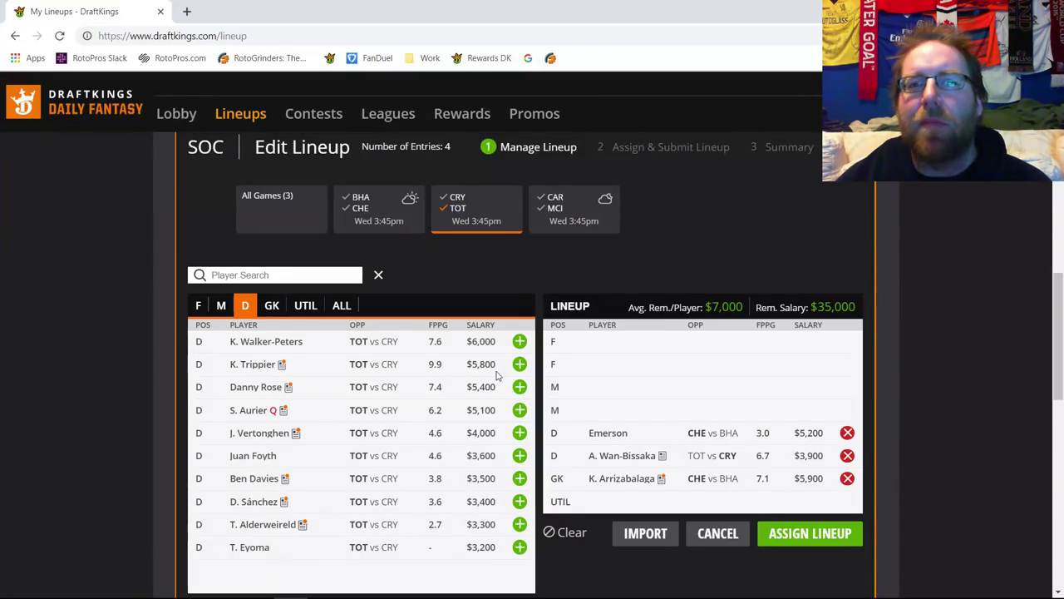
Step: Check the Tottenham midfielders' salaries, and review forward Harry Kane's season summary and 10-game log
{"action": "left_click", "coordinate": [218, 307]}
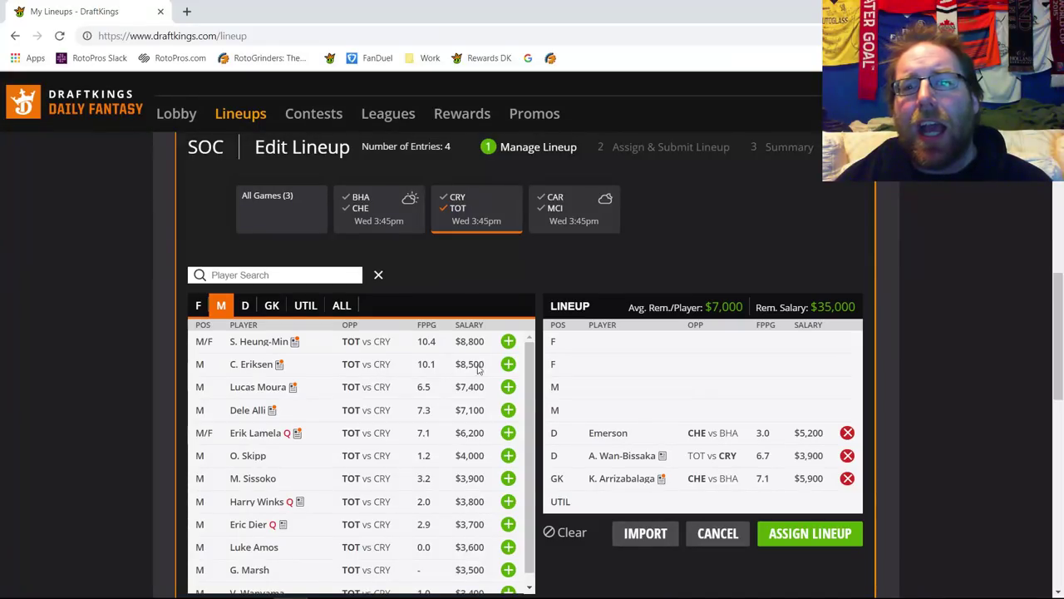
{"action": "left_click", "coordinate": [198, 305]}
{"action": "left_click", "coordinate": [266, 341]}
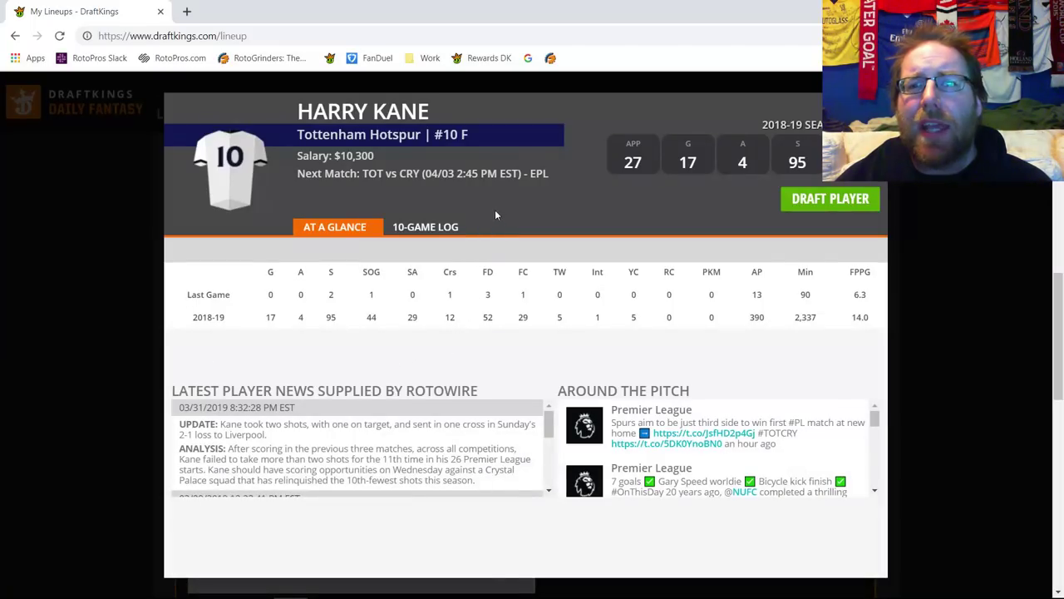
{"action": "left_click", "coordinate": [434, 227]}
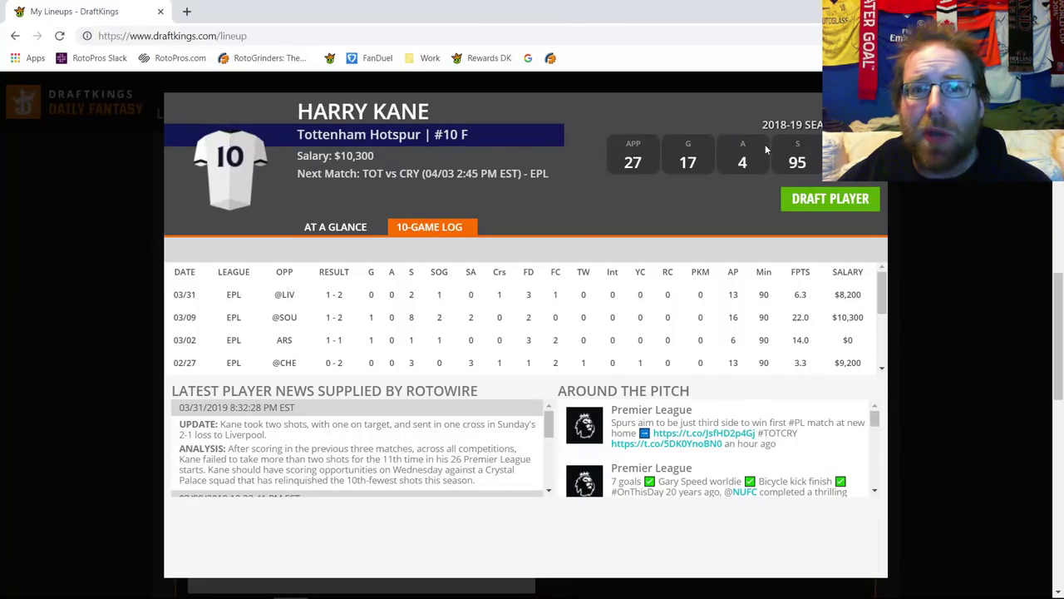
{"action": "scroll", "coordinate": [310, 330], "scroll_direction": "down", "scroll_amount": 1}
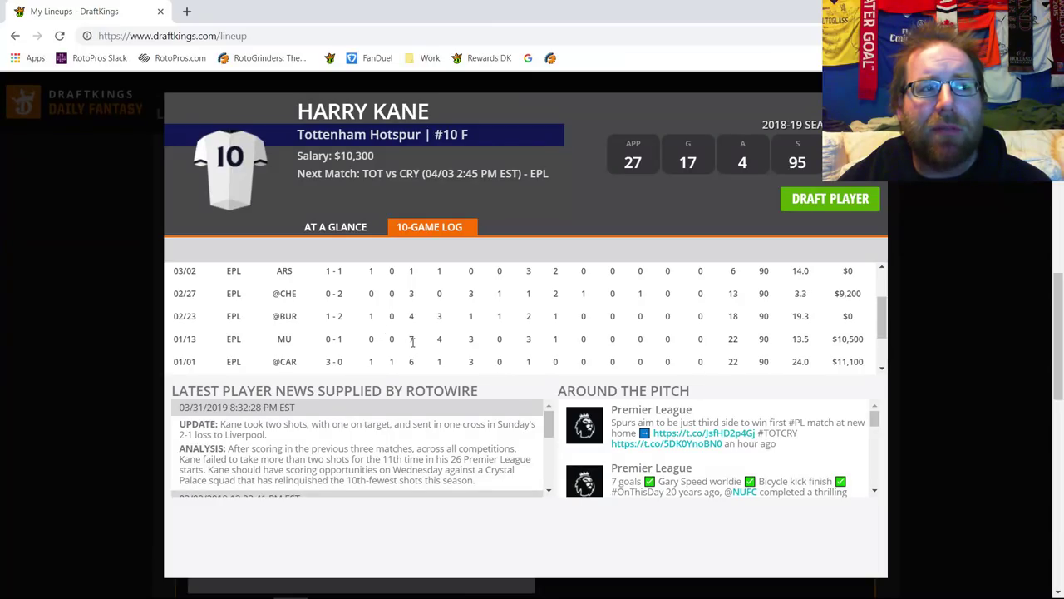
{"action": "scroll", "coordinate": [541, 333], "scroll_direction": "up", "scroll_amount": 2}
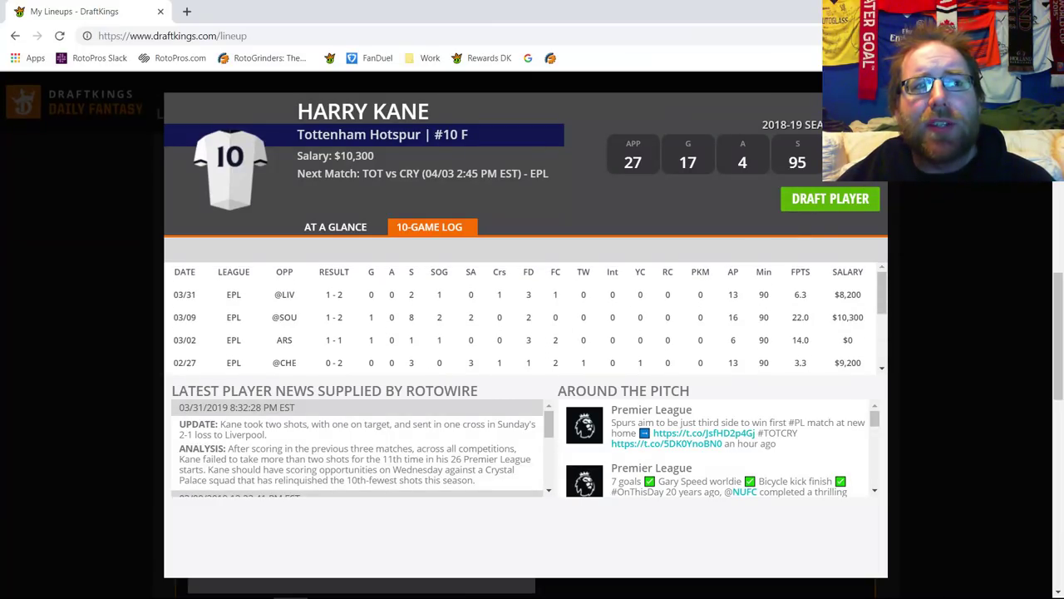
{"action": "left_click", "coordinate": [989, 233]}
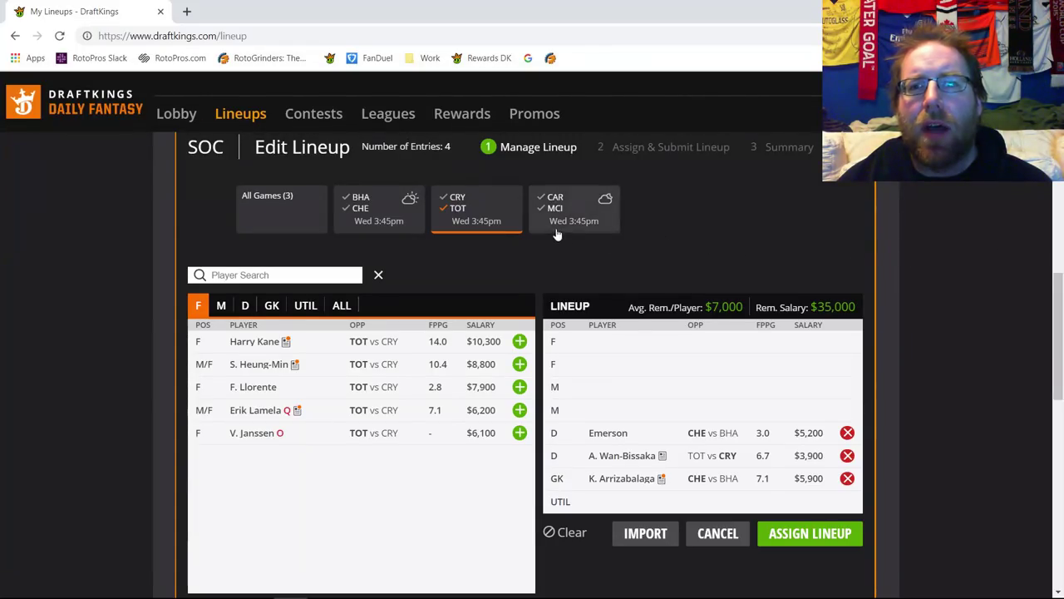
Step: Compare midfielders and forwards across all games, and check the forwards in the Crystal Palace and Tottenham match
{"action": "left_click", "coordinate": [446, 213]}
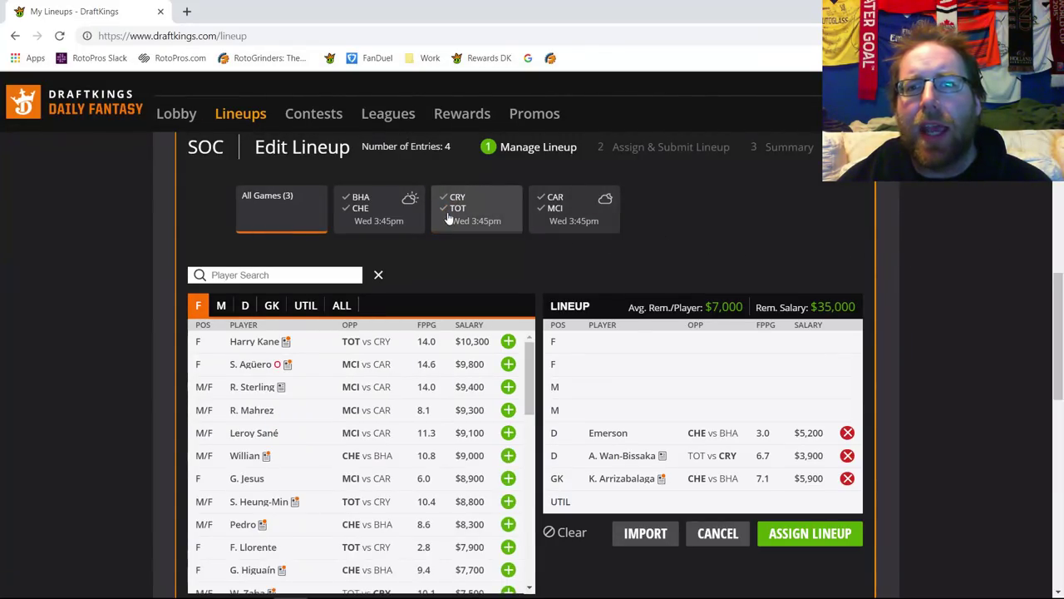
{"action": "left_click", "coordinate": [223, 309]}
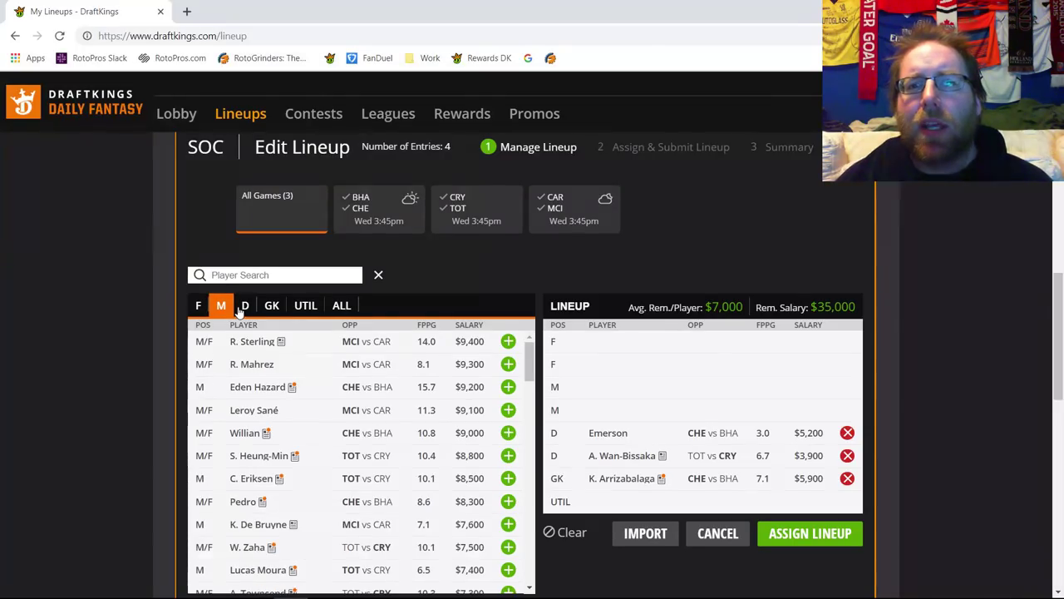
{"action": "left_click", "coordinate": [190, 309]}
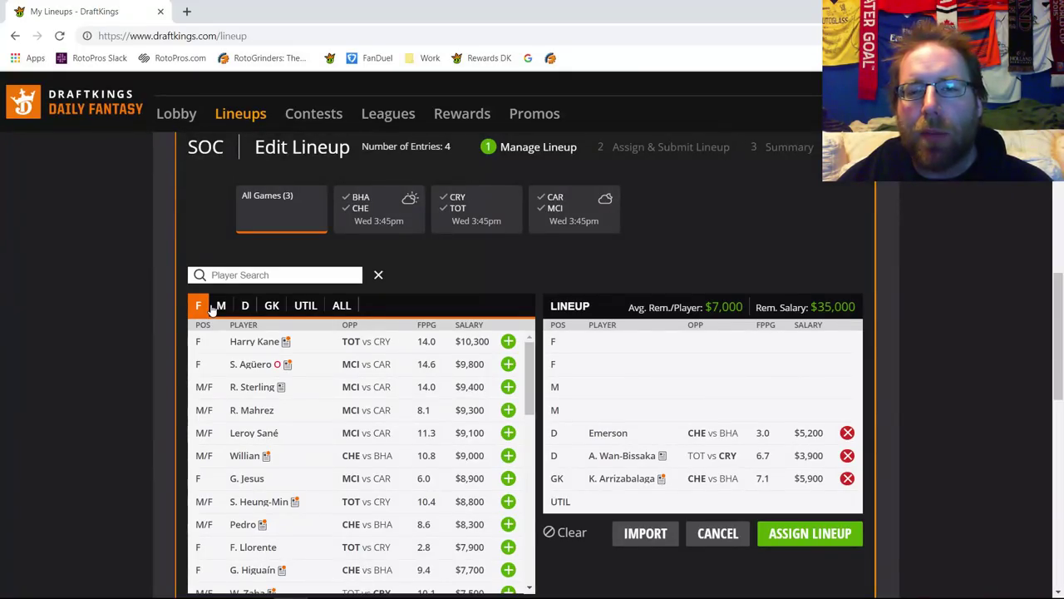
{"action": "left_click", "coordinate": [456, 212]}
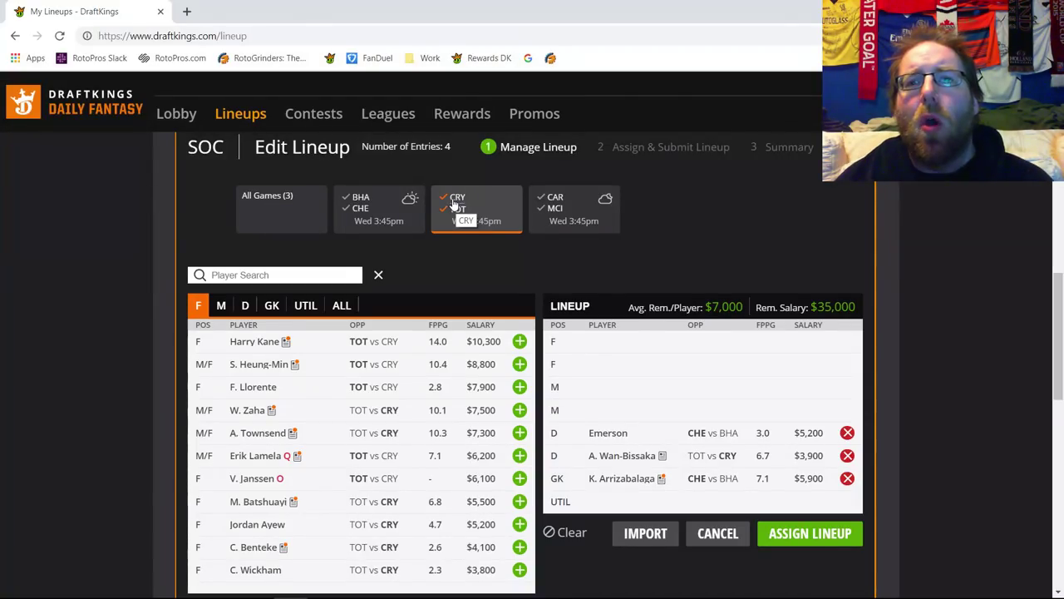
{"action": "left_click", "coordinate": [458, 202]}
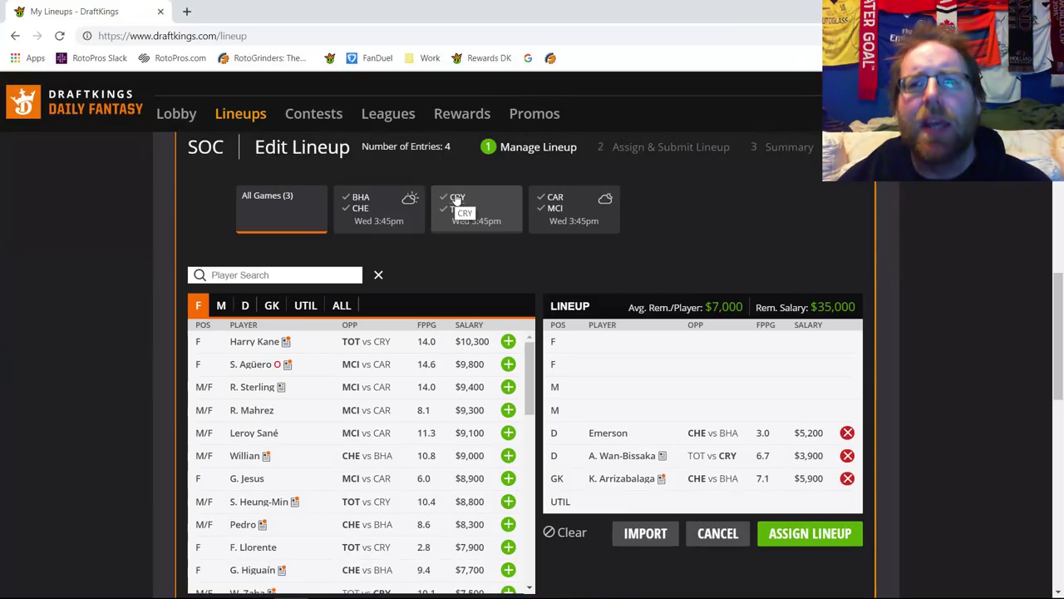
{"action": "left_click", "coordinate": [457, 201]}
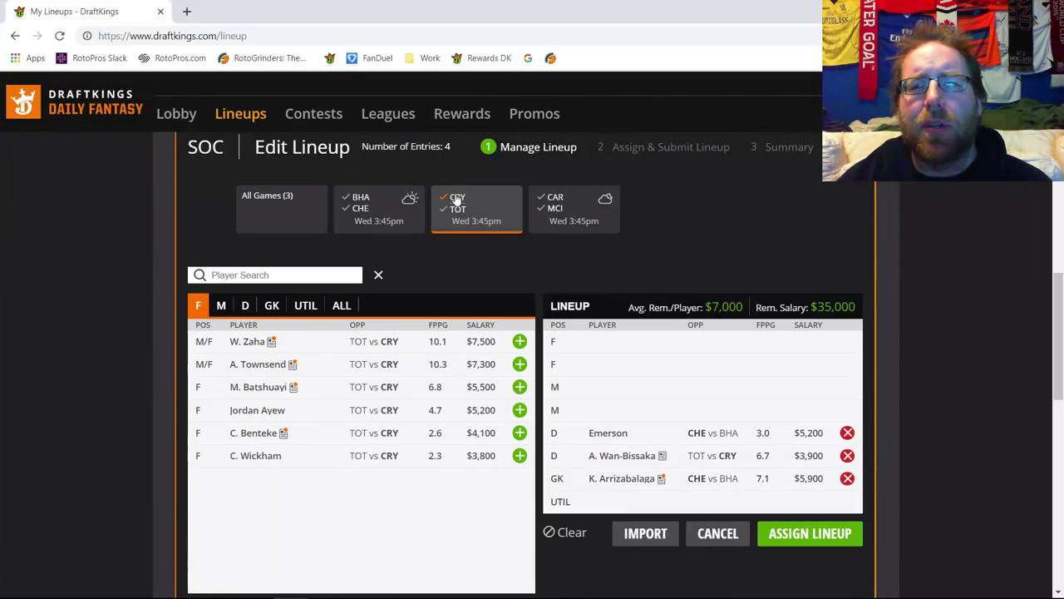
{"action": "left_click", "coordinate": [457, 200]}
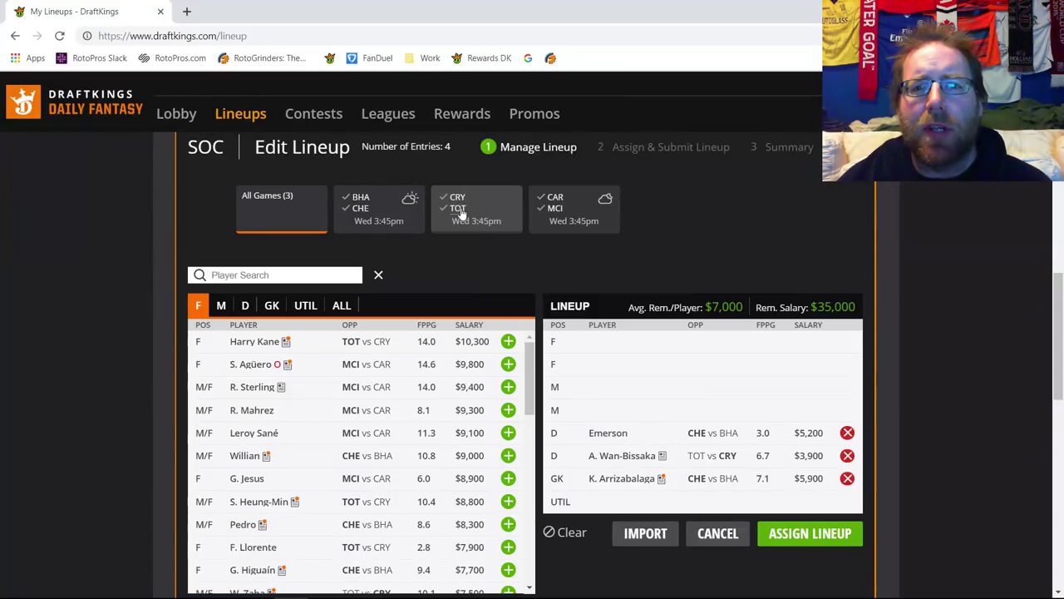
Step: List the goalkeepers in the Cardiff and Manchester City match and review Ederson's season summary and 10-game log
{"action": "left_click", "coordinate": [553, 208]}
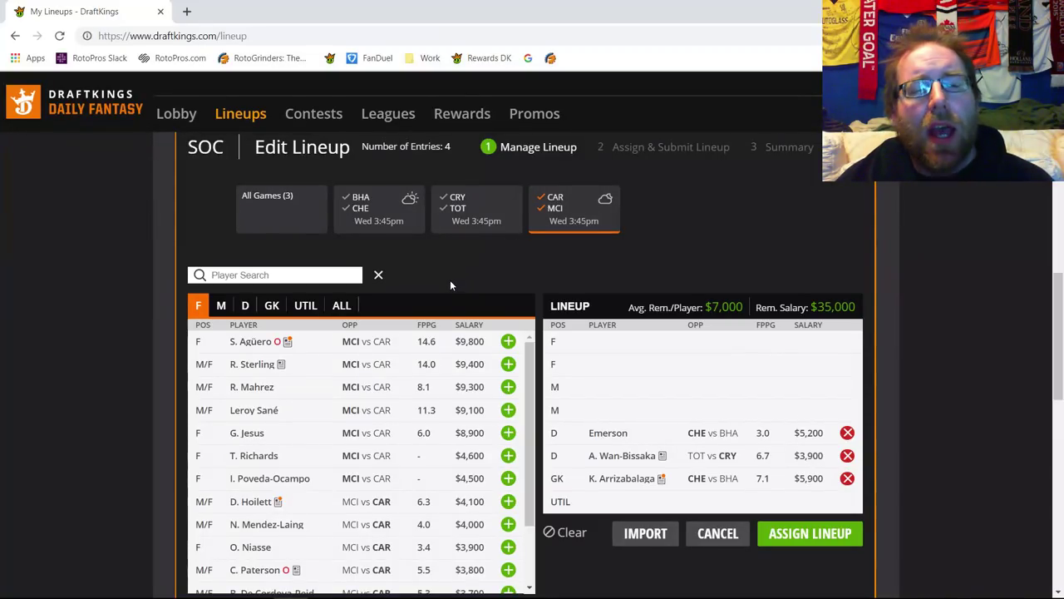
{"action": "left_click", "coordinate": [272, 305]}
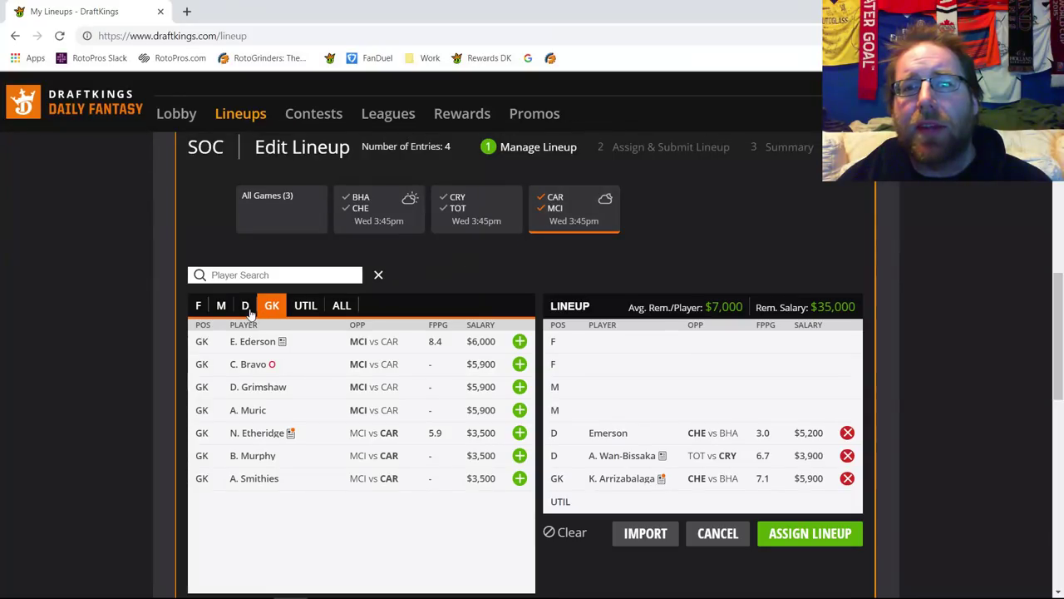
{"action": "left_click", "coordinate": [254, 344]}
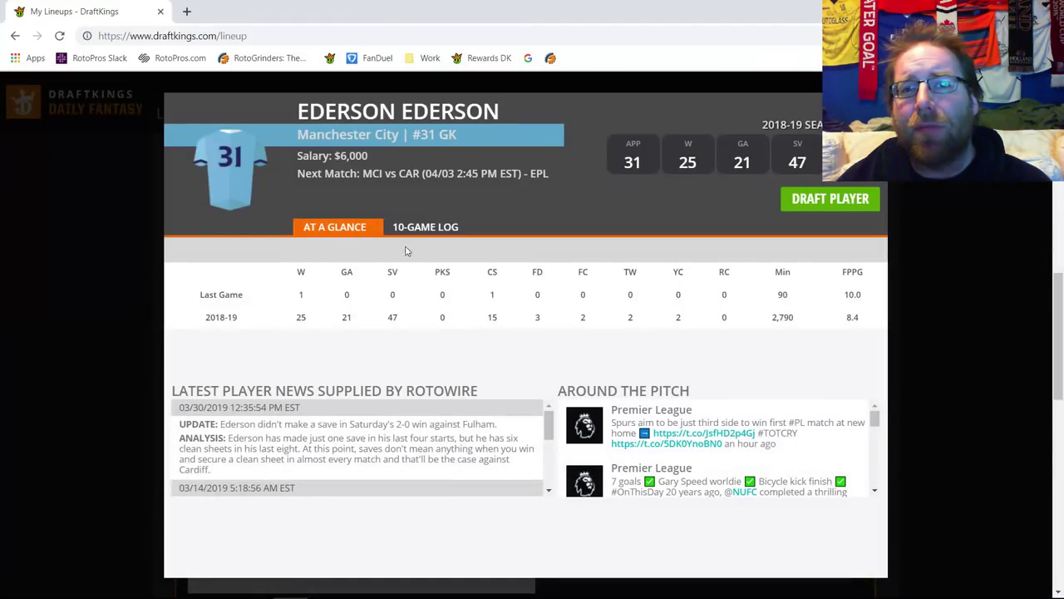
{"action": "left_click", "coordinate": [442, 227]}
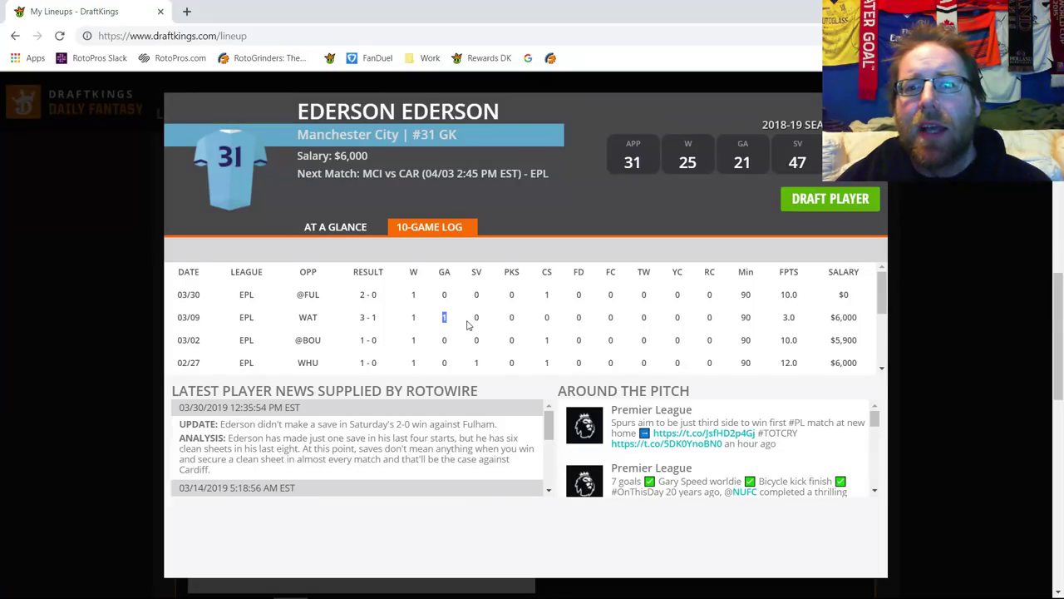
{"action": "scroll", "coordinate": [468, 325], "scroll_direction": "down", "scroll_amount": 1}
{"action": "scroll", "coordinate": [466, 323], "scroll_direction": "down", "scroll_amount": 1}
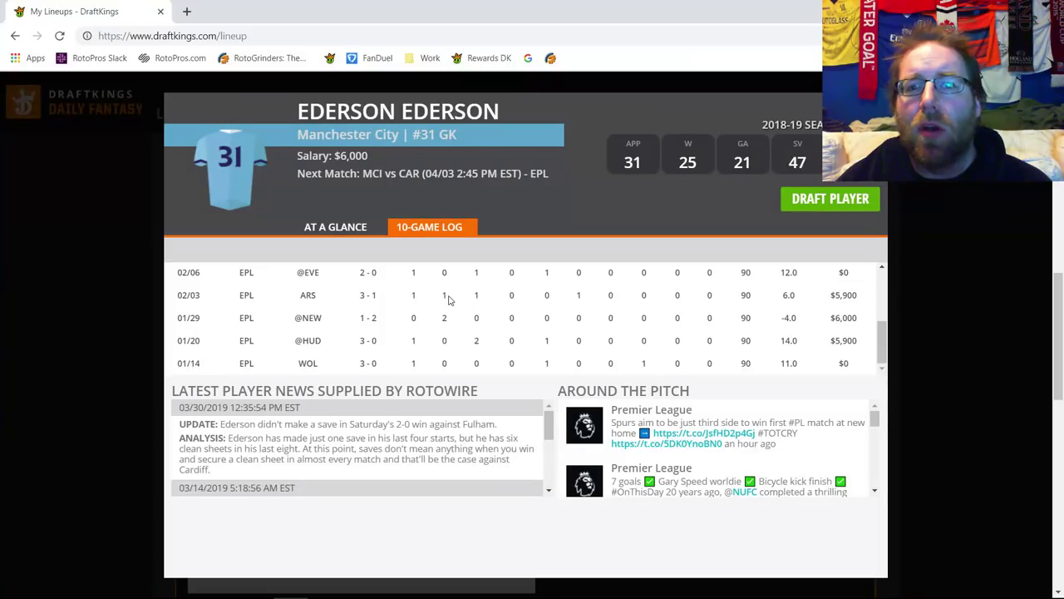
{"action": "scroll", "coordinate": [447, 300], "scroll_direction": "down", "scroll_amount": 1}
{"action": "scroll", "coordinate": [816, 328], "scroll_direction": "up", "scroll_amount": 1}
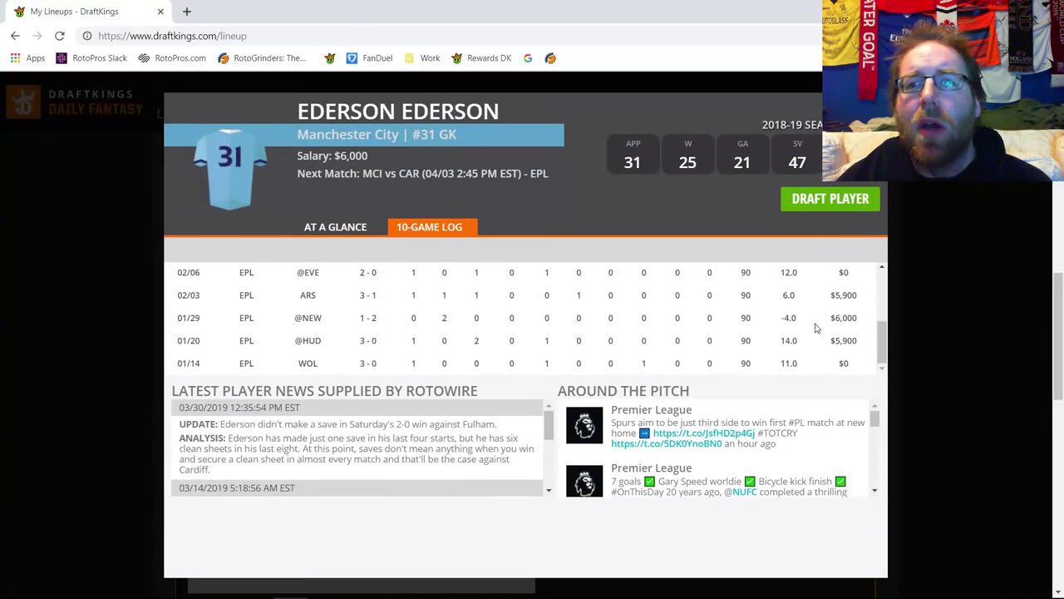
{"action": "scroll", "coordinate": [817, 328], "scroll_direction": "up", "scroll_amount": 1}
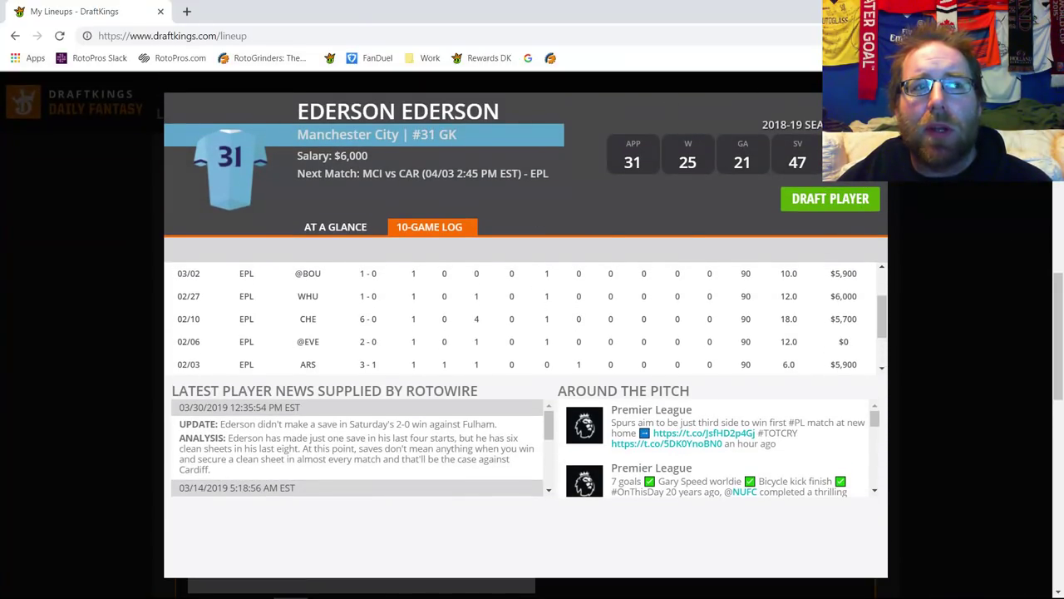
{"action": "key", "text": "Escape"}
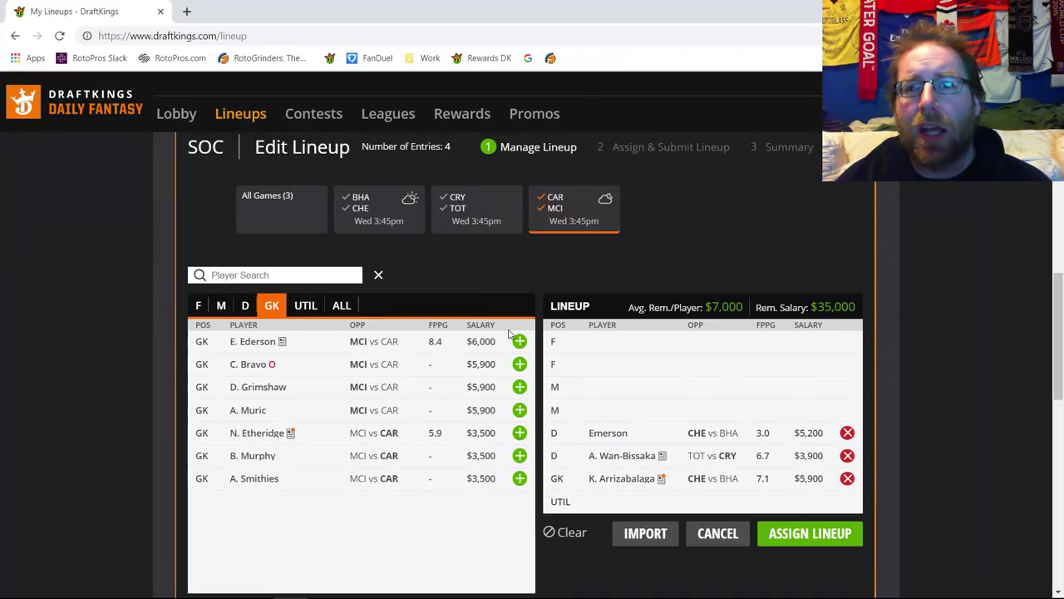
Step: Replace A. Wan-Bissaka with Cardiff defender Joe Bennett in the lineup and open Bennett's season summary
{"action": "left_click", "coordinate": [555, 209]}
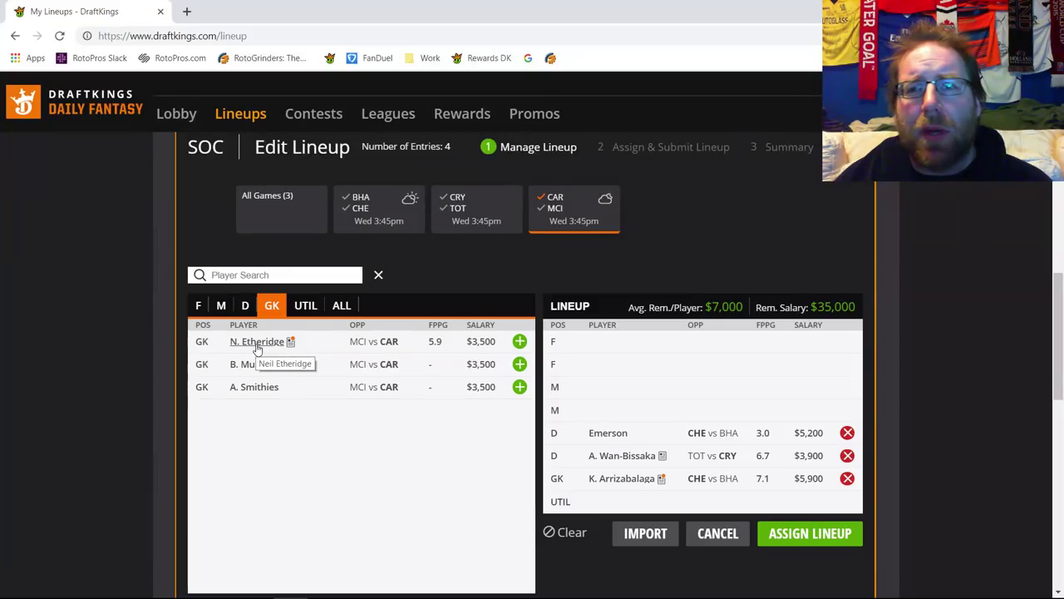
{"action": "left_click", "coordinate": [244, 306]}
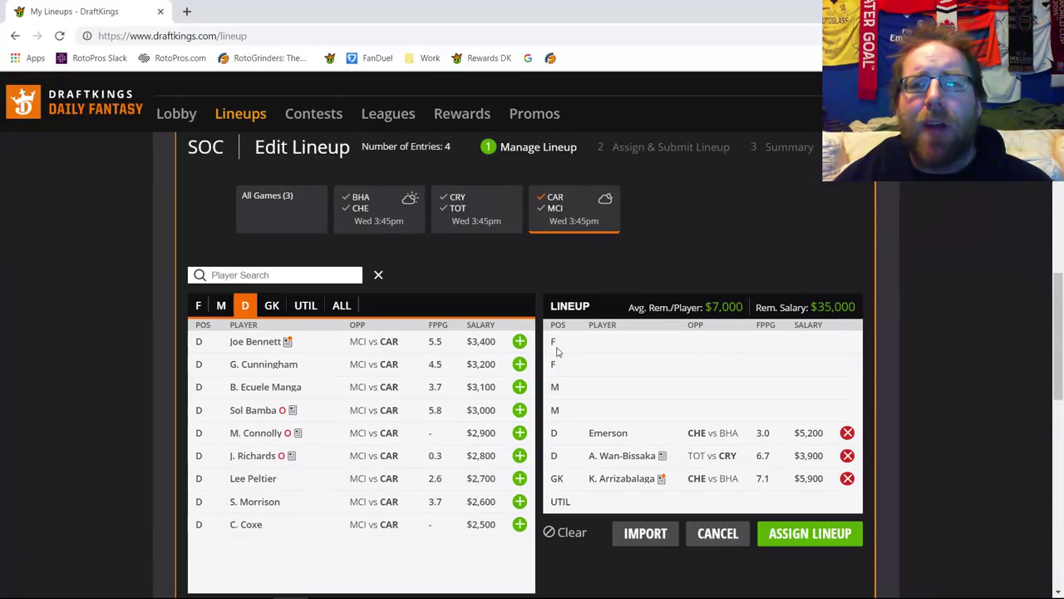
{"action": "left_click", "coordinate": [847, 455]}
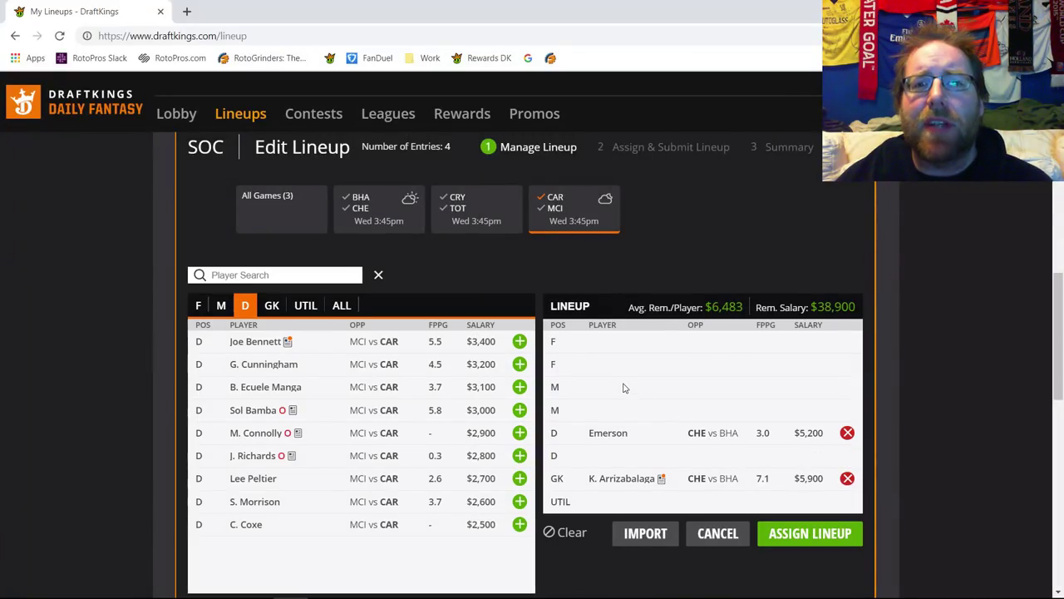
{"action": "left_click", "coordinate": [520, 342]}
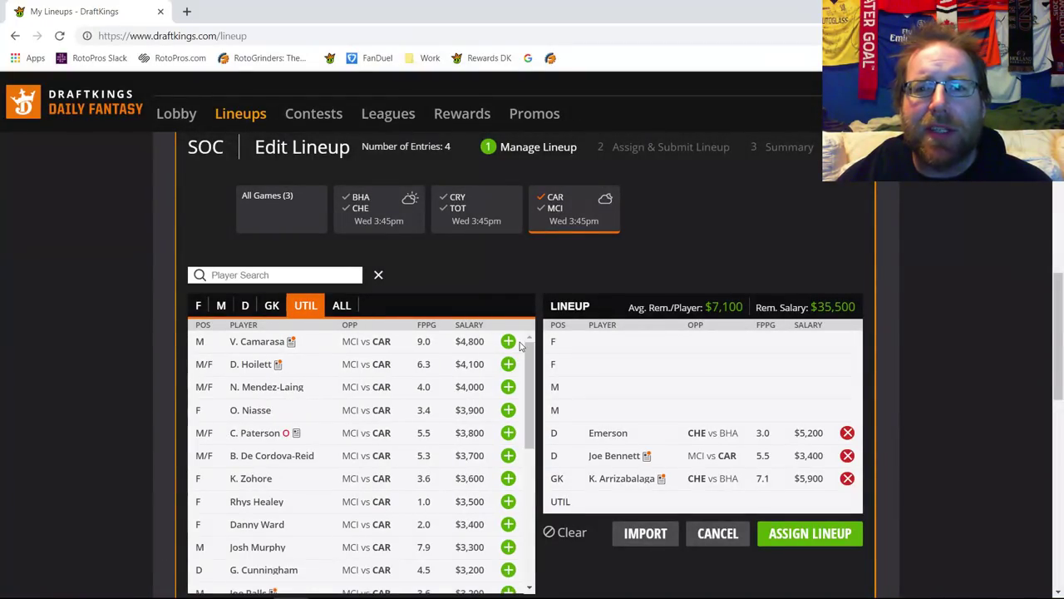
{"action": "left_click", "coordinate": [613, 456]}
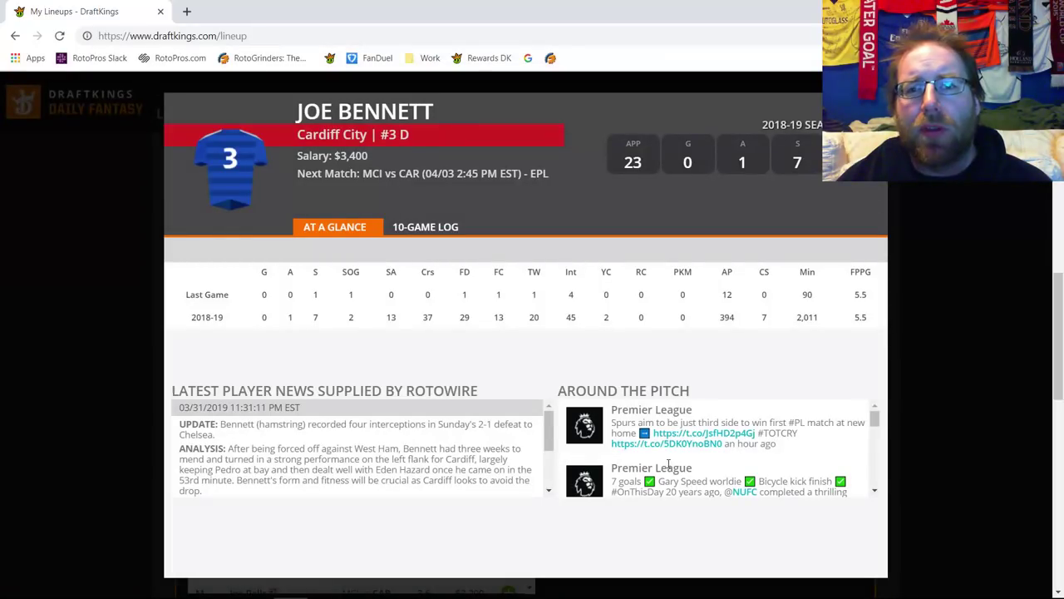
Step: Review Joe Bennett's 10-game log and close his player card
{"action": "left_click", "coordinate": [407, 232]}
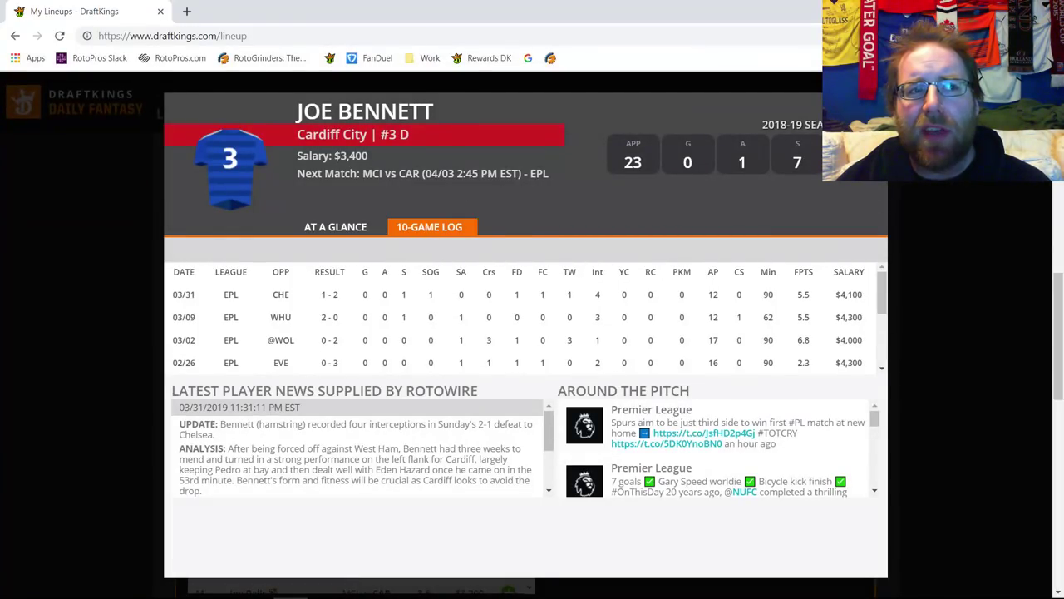
{"action": "scroll", "coordinate": [805, 330], "scroll_direction": "down", "scroll_amount": 1}
{"action": "scroll", "coordinate": [805, 317], "scroll_direction": "up", "scroll_amount": 2}
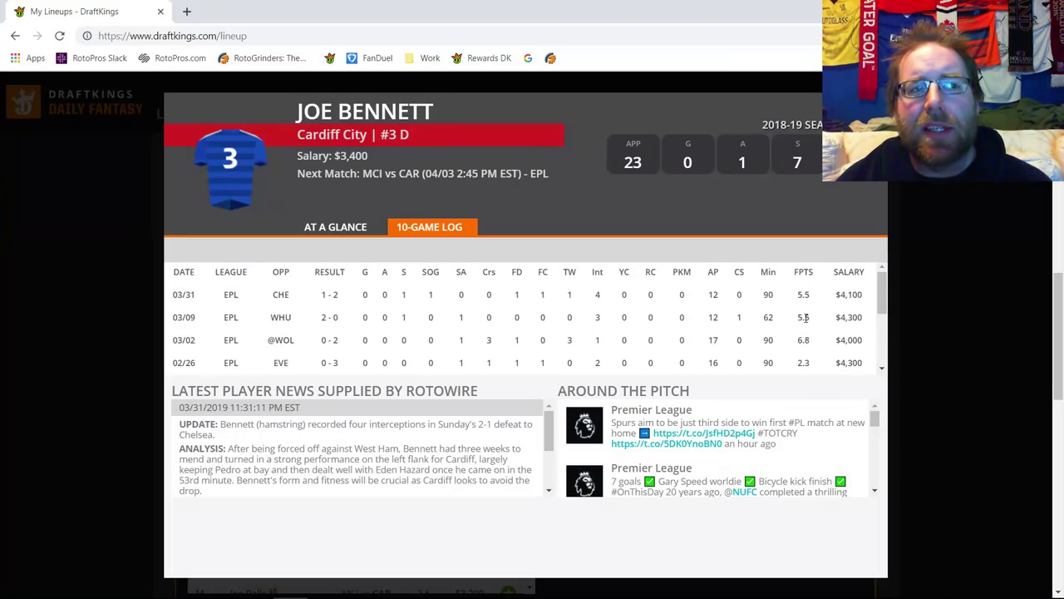
{"action": "key", "text": "Escape"}
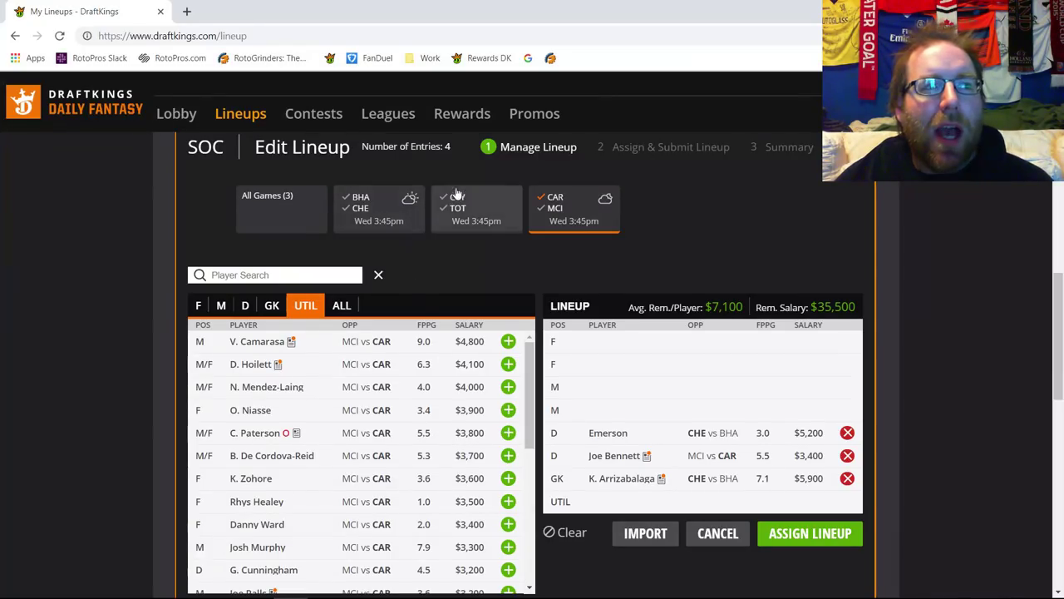
Step: Include Crystal Palace in the player pool, list the defenders, and add A. Wan-Bissaka to the lineup's utility slot
{"action": "left_click", "coordinate": [451, 218]}
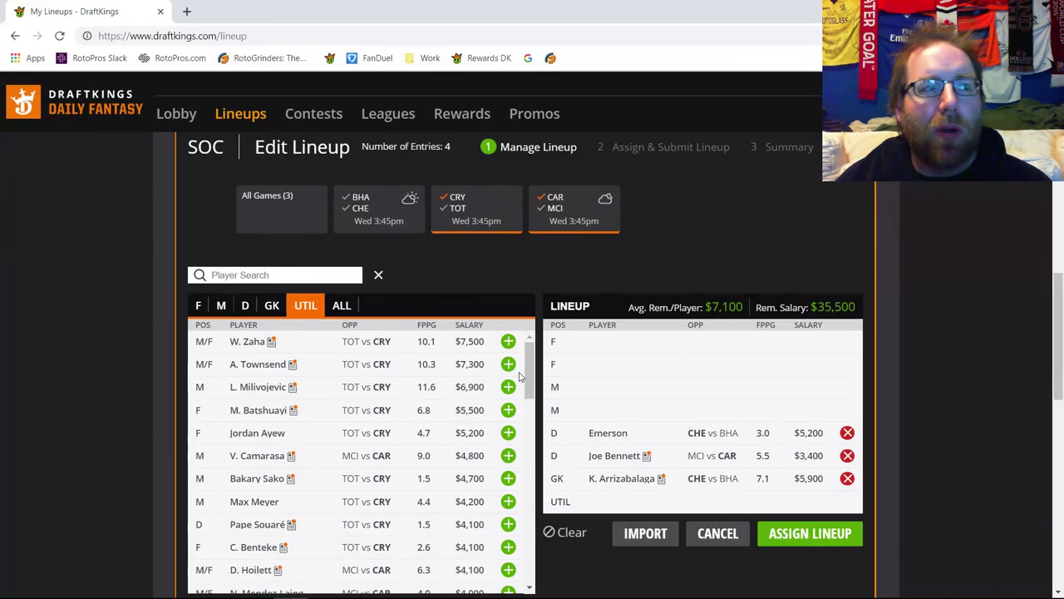
{"action": "left_click", "coordinate": [245, 305]}
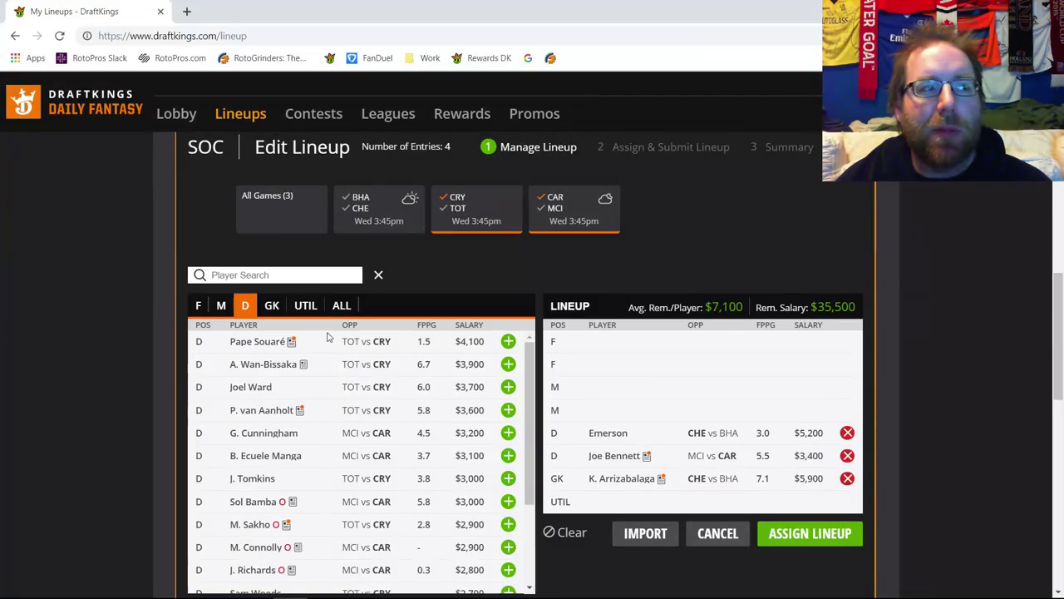
{"action": "left_click", "coordinate": [508, 365]}
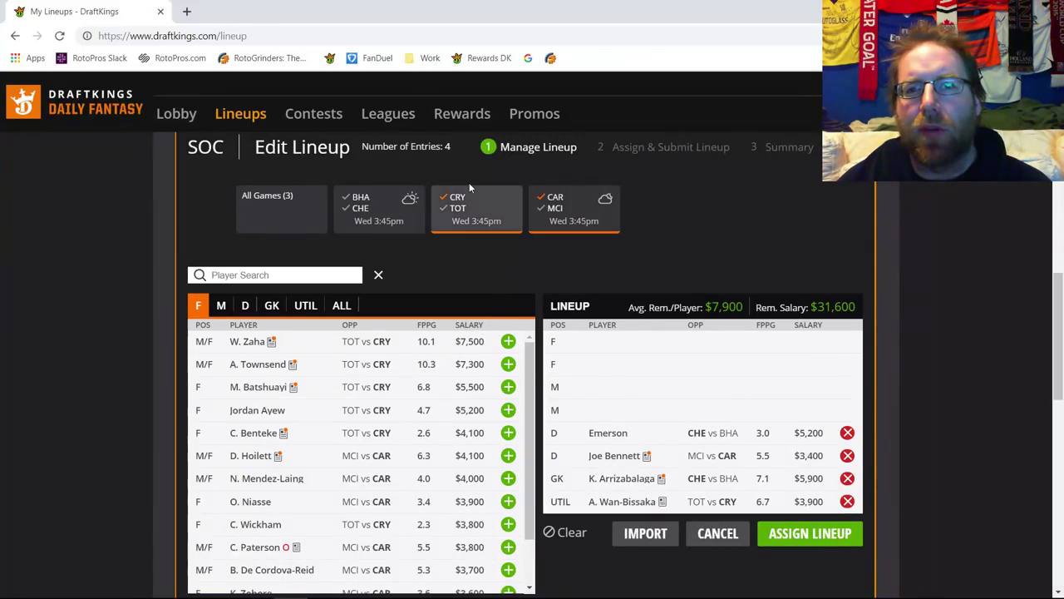
Step: Restrict the player pool to Cardiff midfielders and add V. Camarasa to the lineup
{"action": "left_click", "coordinate": [453, 200]}
{"action": "left_click", "coordinate": [223, 309]}
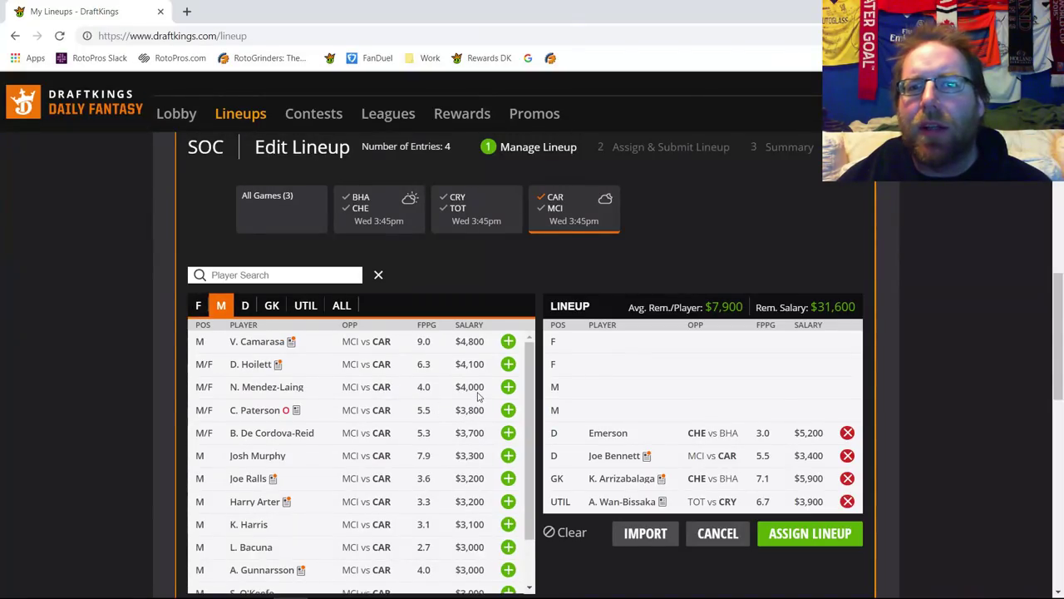
{"action": "left_click", "coordinate": [508, 342]}
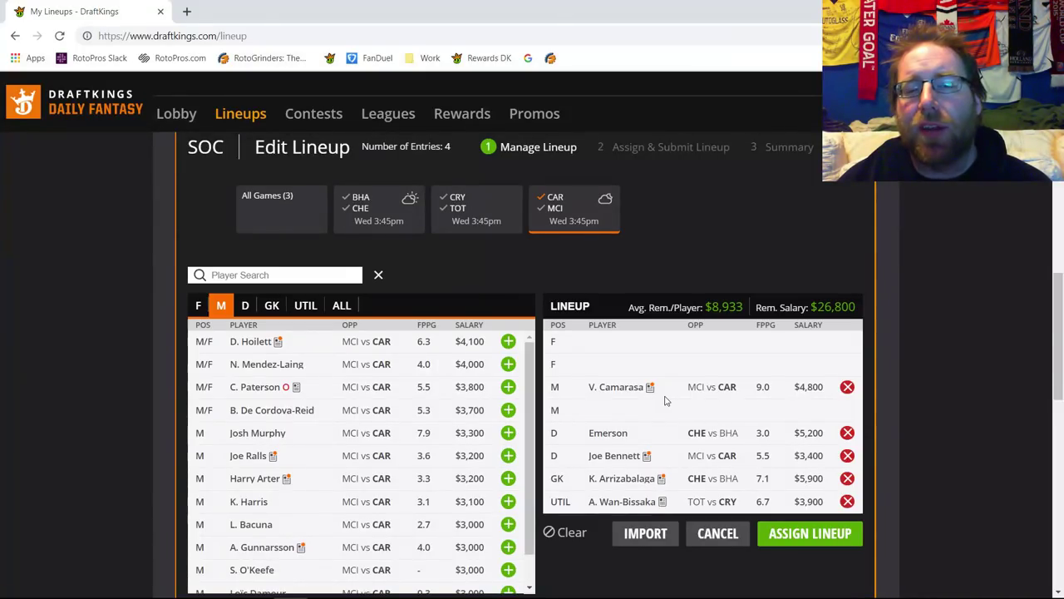
Step: Review Víctor Camarasa's season summary and 10-game log
{"action": "left_click", "coordinate": [619, 389]}
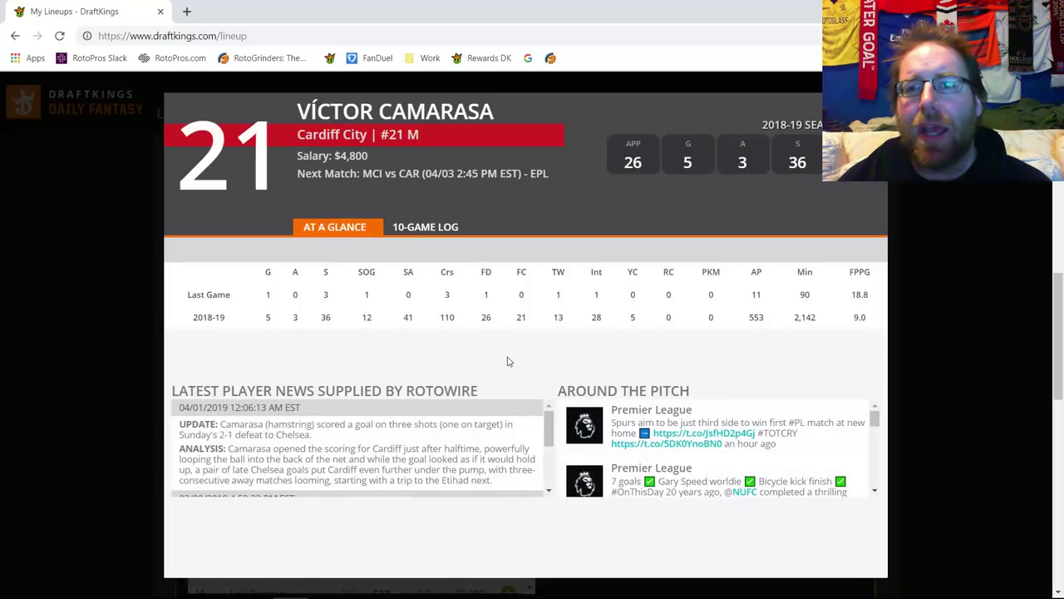
{"action": "left_click", "coordinate": [410, 230]}
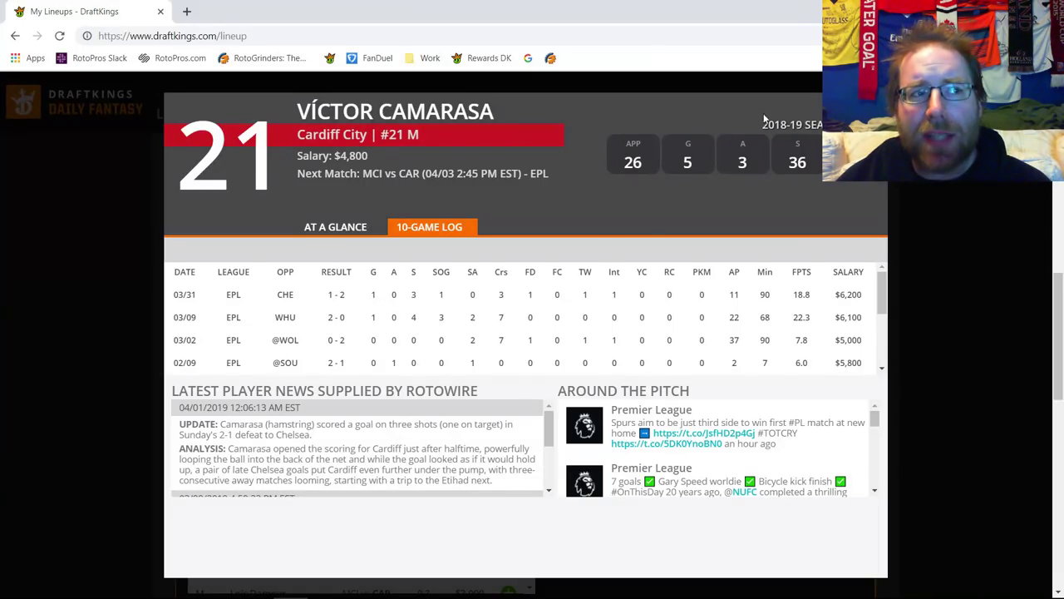
{"action": "key", "text": "Escape"}
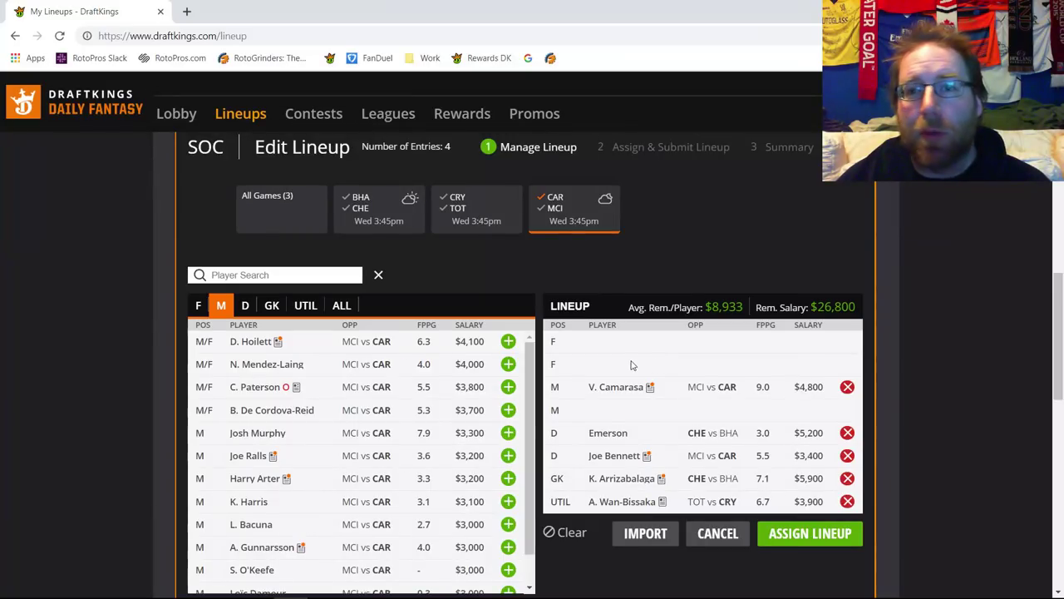
Step: Compare Cardiff's forwards and midfielders, and check B. De Cordova-Reid's season summary
{"action": "left_click", "coordinate": [201, 309]}
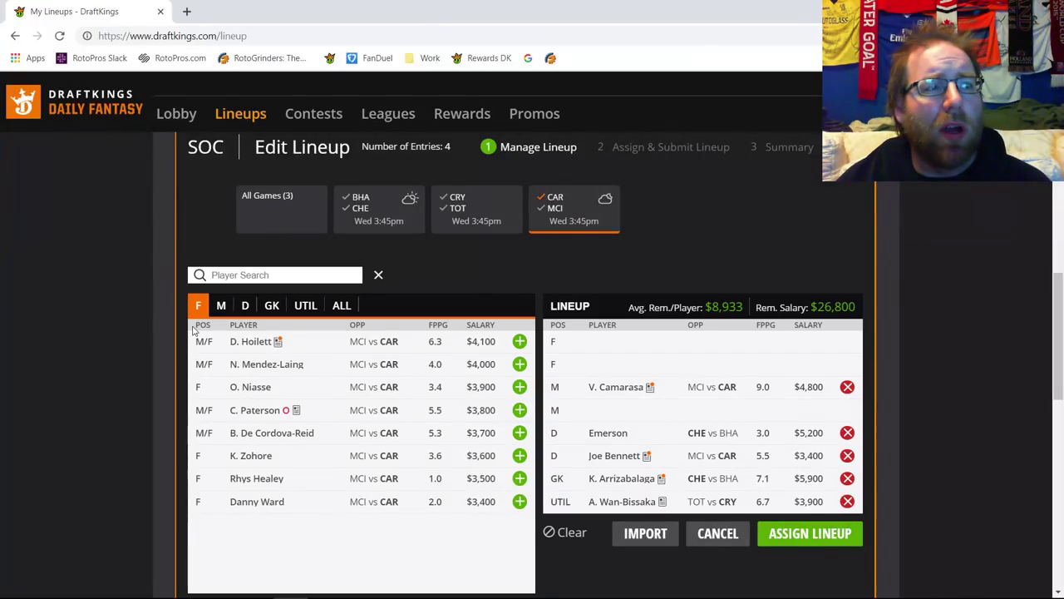
{"action": "left_click", "coordinate": [222, 307]}
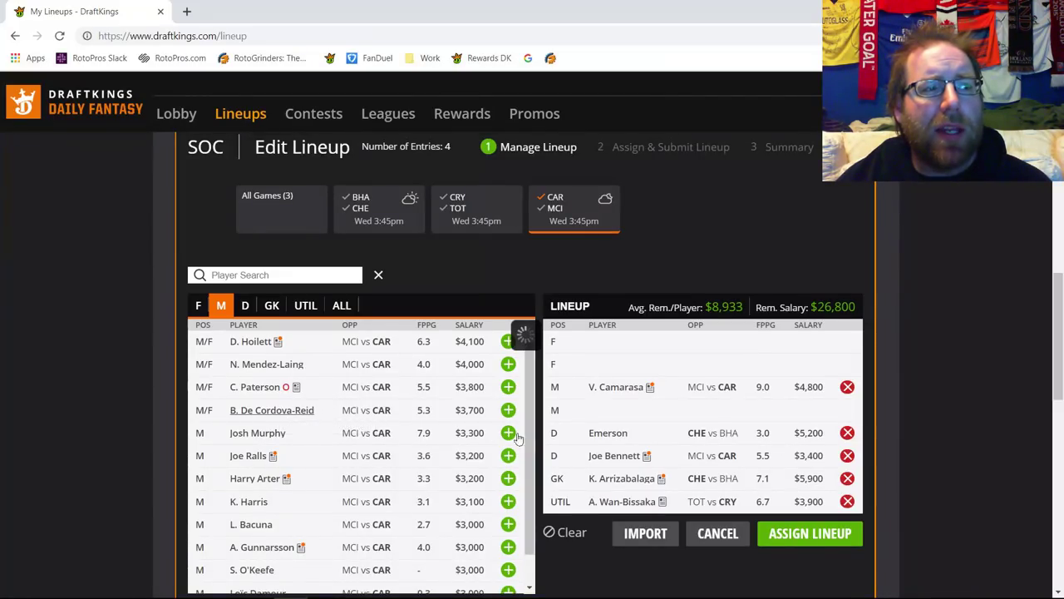
{"action": "left_click", "coordinate": [275, 410]}
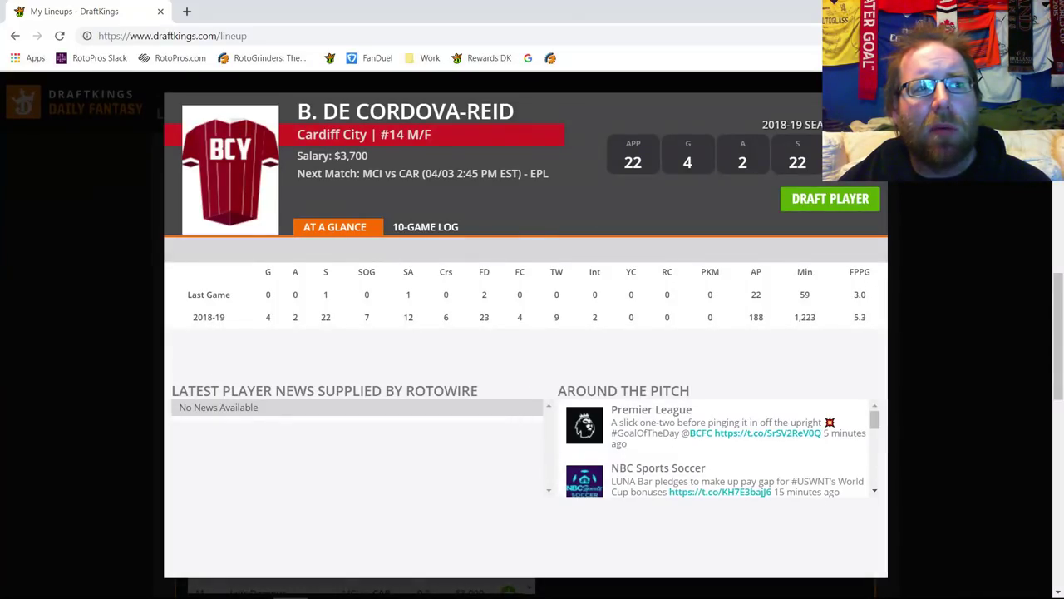
{"action": "key", "text": "Escape"}
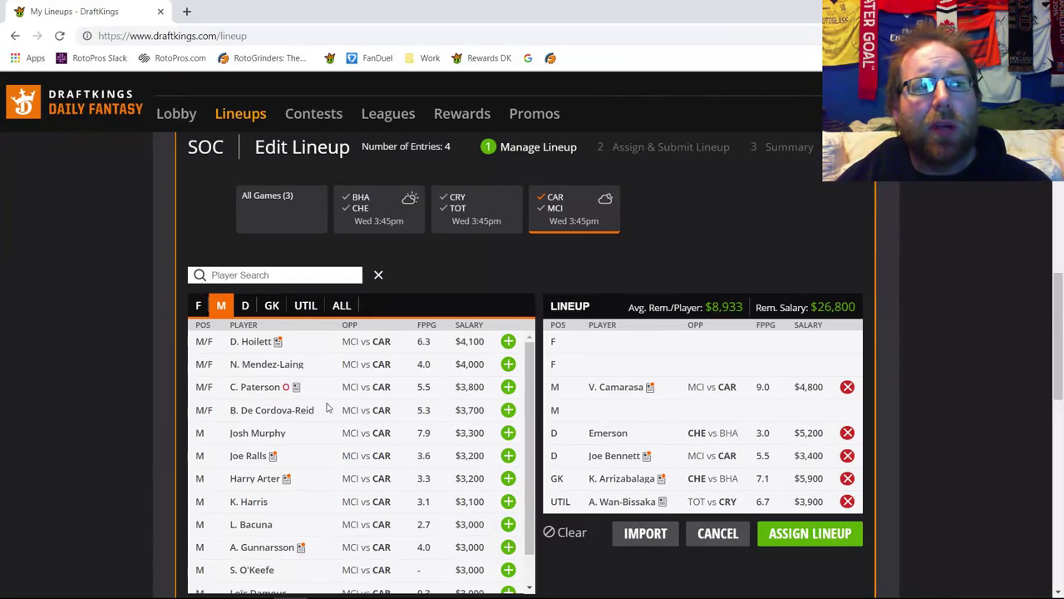
{"action": "left_click", "coordinate": [199, 306]}
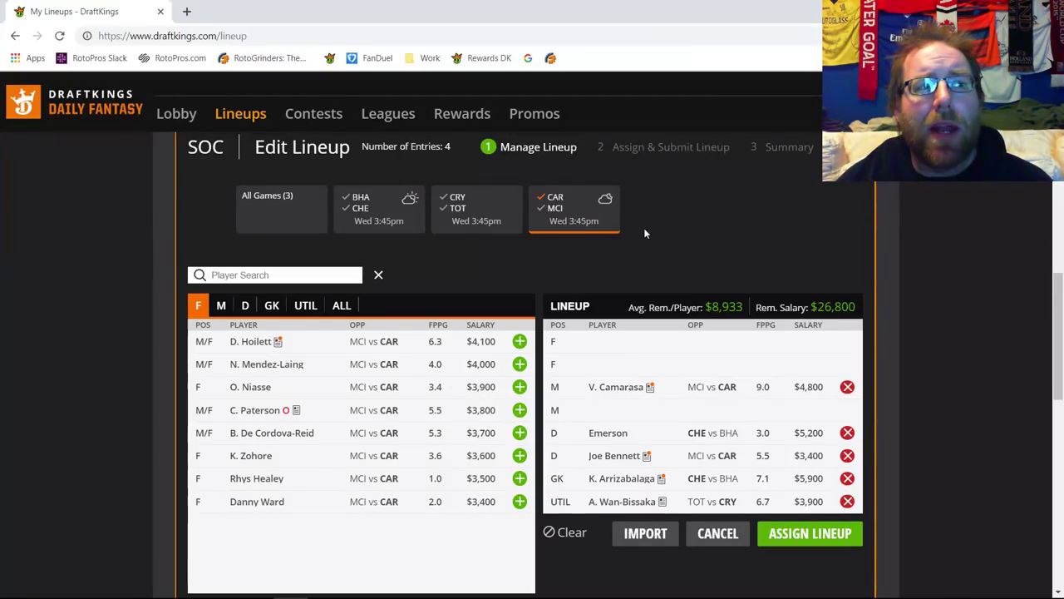
Step: Switch the player pool from Cardiff to Manchester City and list its forwards and goalkeepers
{"action": "left_click", "coordinate": [566, 208]}
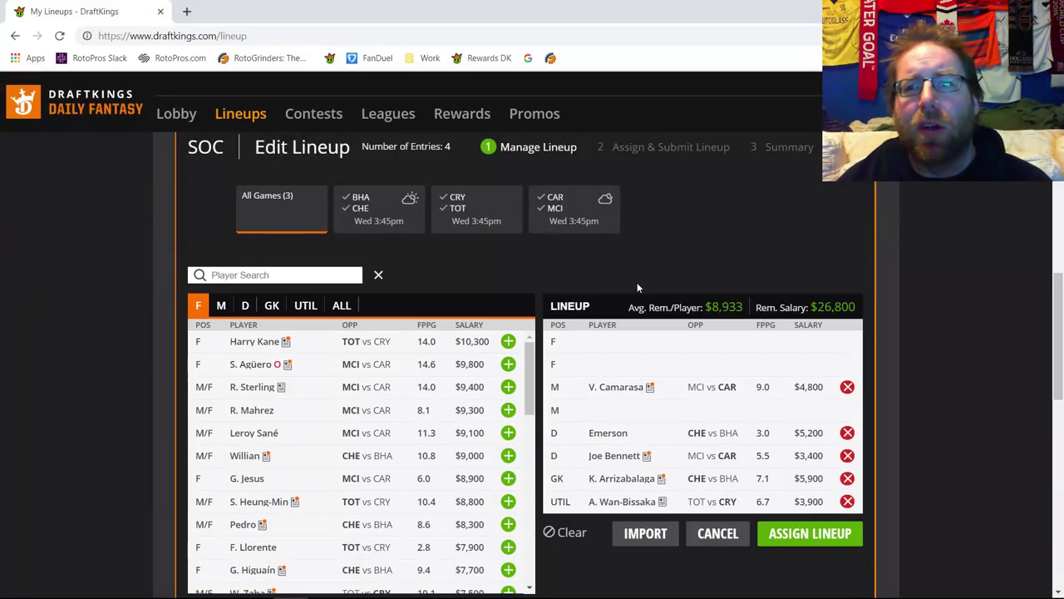
{"action": "left_click", "coordinate": [554, 208]}
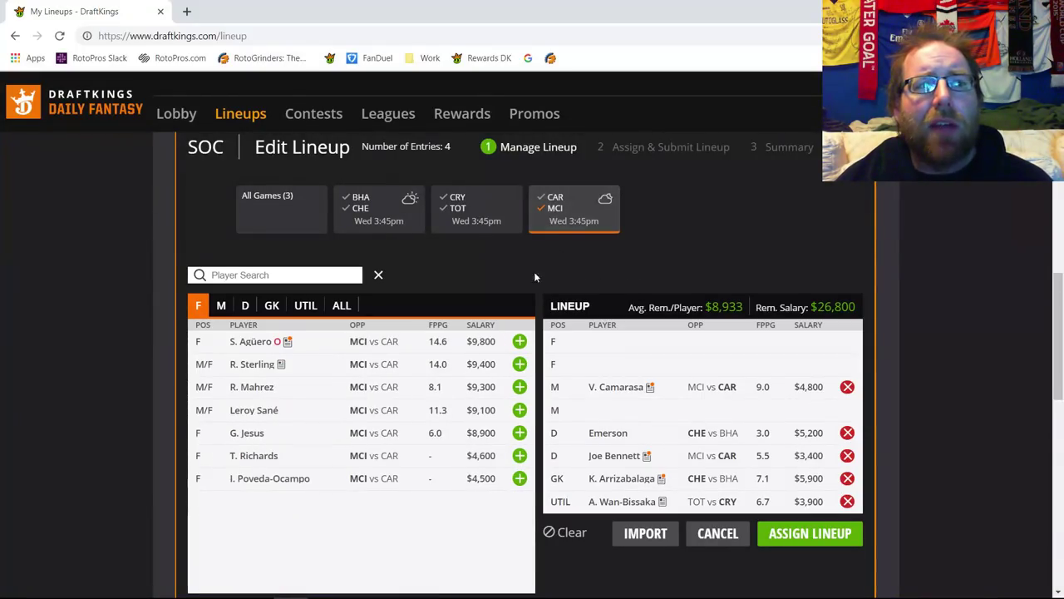
{"action": "left_click", "coordinate": [271, 306]}
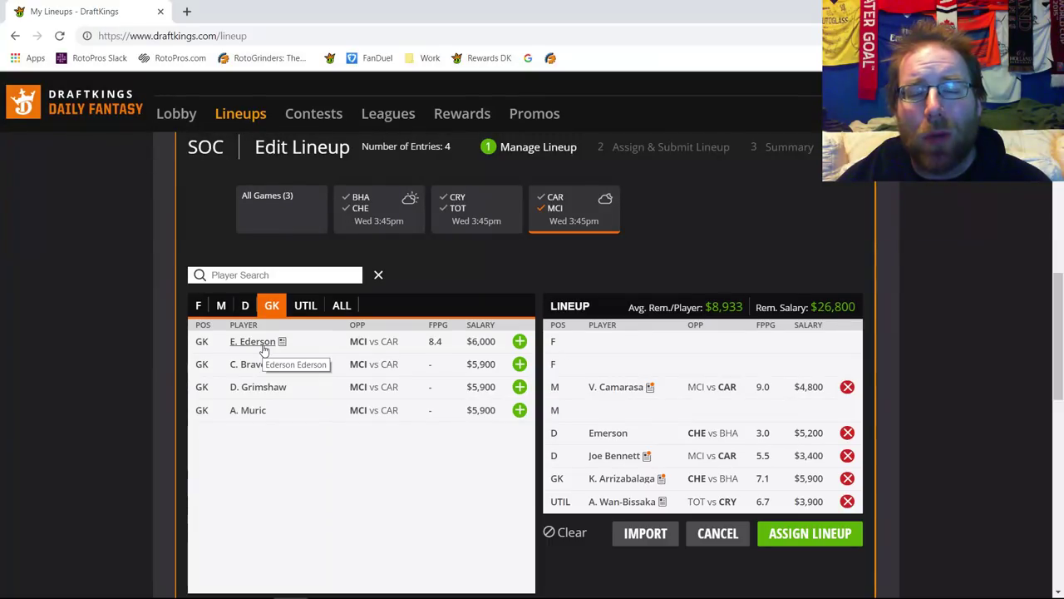
Step: List Manchester City's defenders and review Danilo's season summary and 10-game log
{"action": "left_click", "coordinate": [245, 307]}
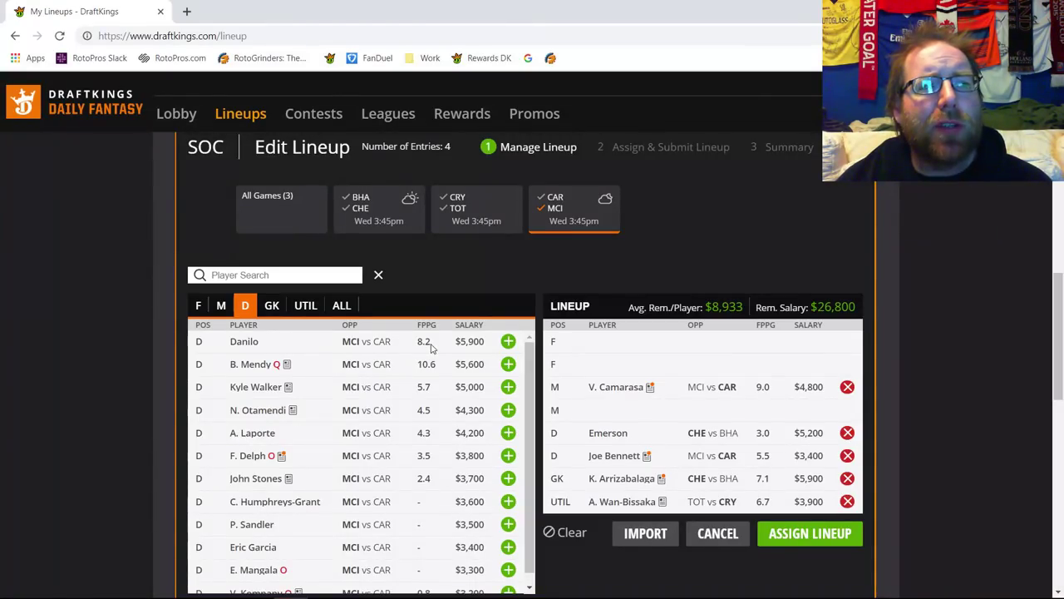
{"action": "left_click", "coordinate": [248, 342]}
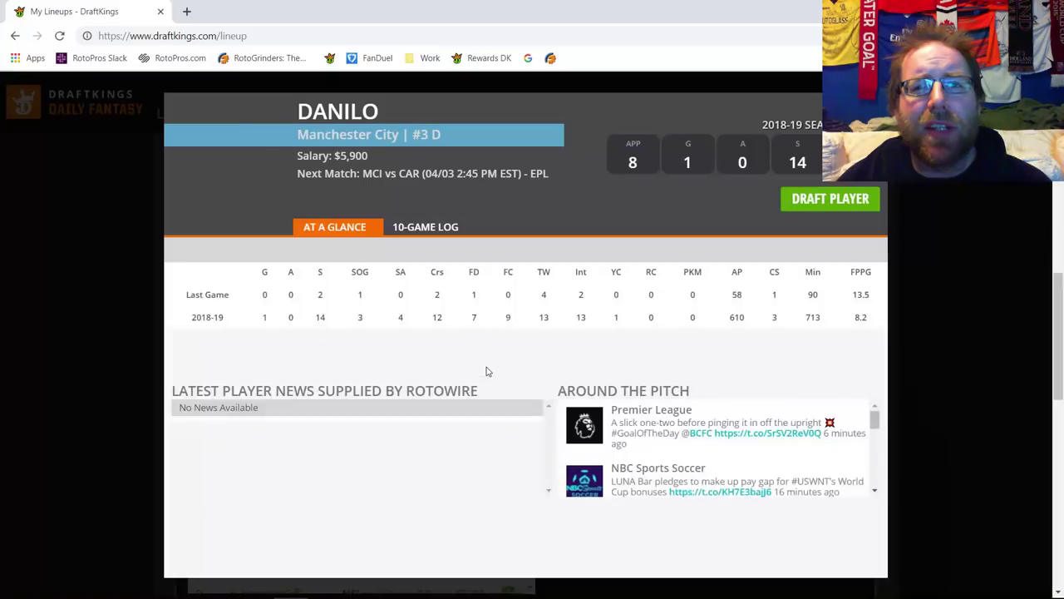
{"action": "left_click", "coordinate": [443, 236]}
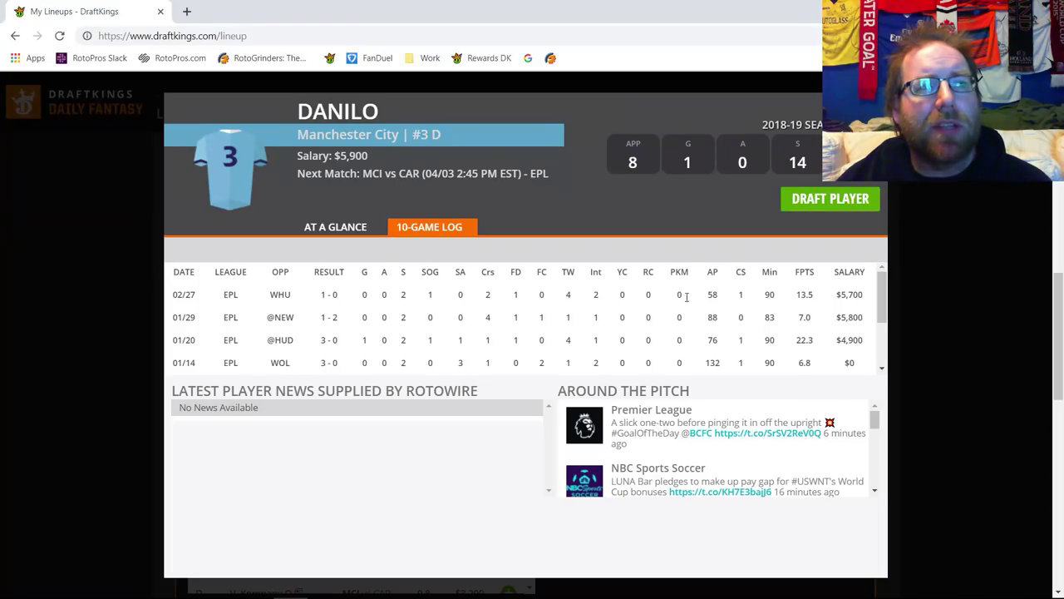
{"action": "key", "text": "Escape"}
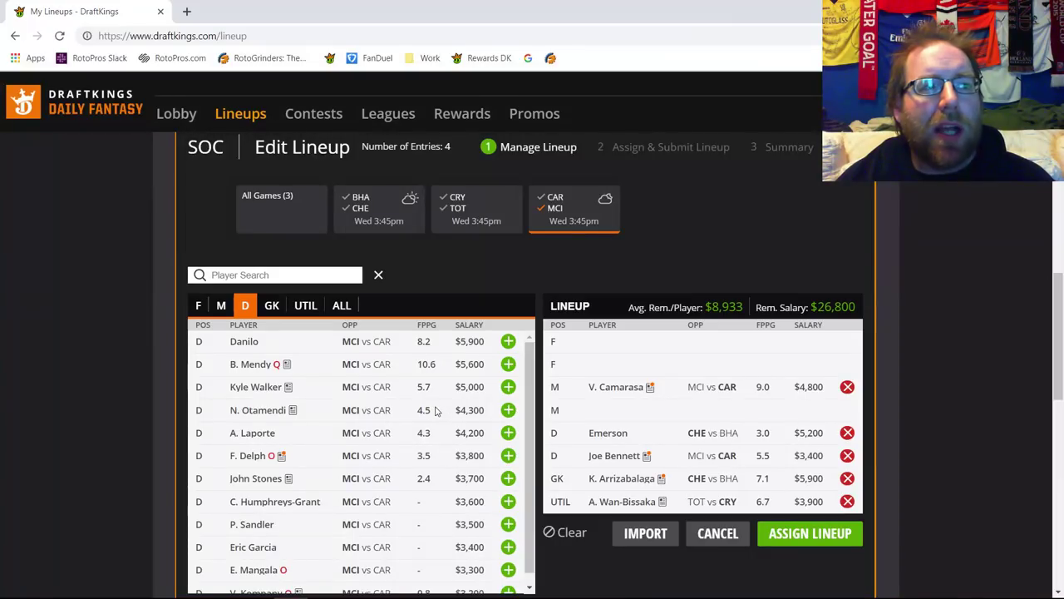
Step: Compare the salaries of Manchester City's remaining defenders, its midfielders and its forwards
{"action": "scroll", "coordinate": [429, 412], "scroll_direction": "down", "scroll_amount": 1}
{"action": "scroll", "coordinate": [430, 411], "scroll_direction": "down", "scroll_amount": 1}
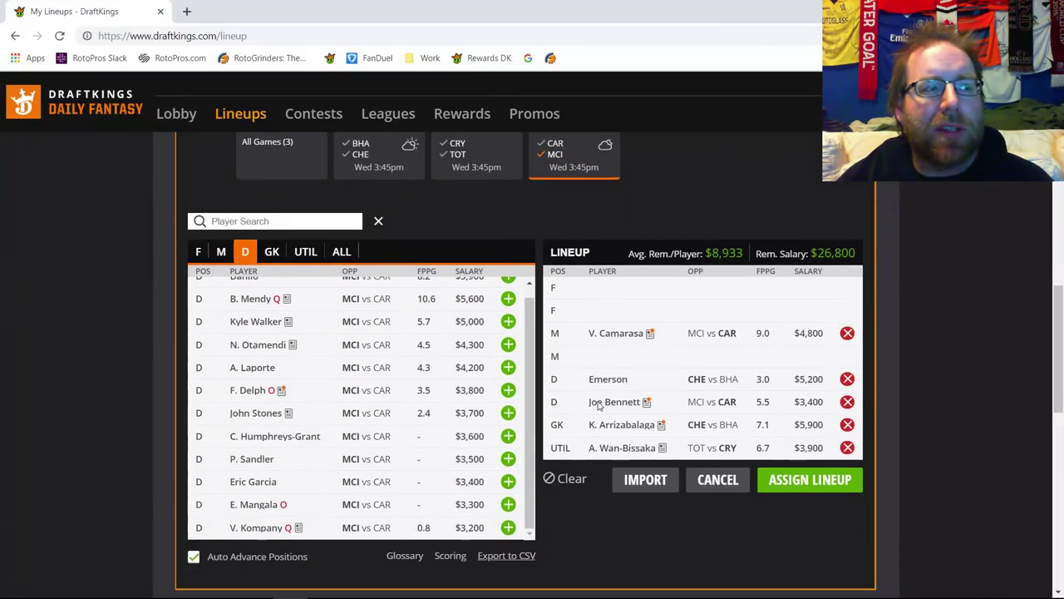
{"action": "scroll", "coordinate": [419, 381], "scroll_direction": "up", "scroll_amount": 1}
{"action": "left_click", "coordinate": [222, 236]}
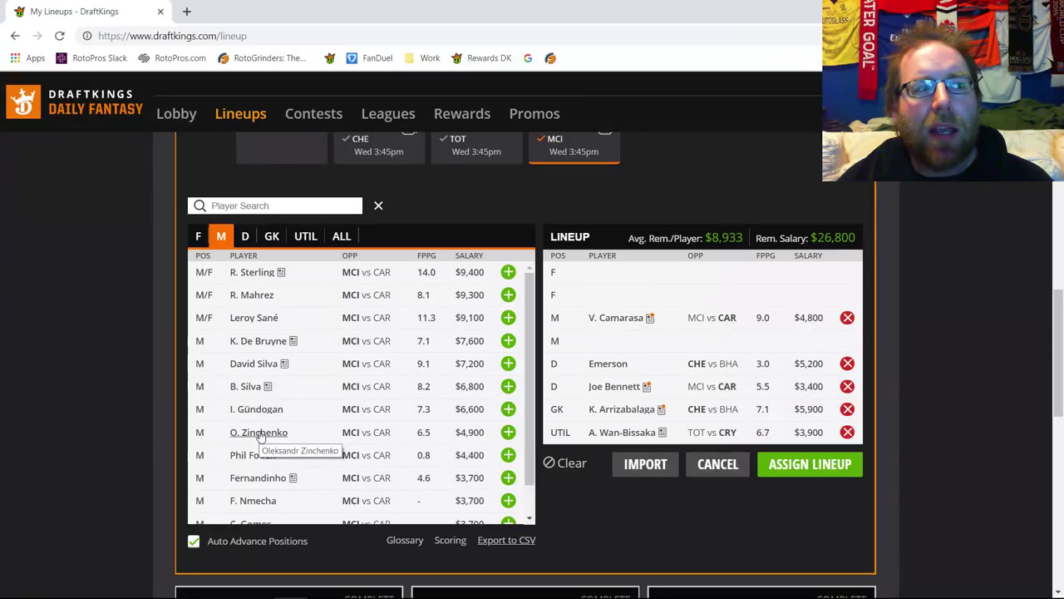
{"action": "left_click", "coordinate": [245, 238]}
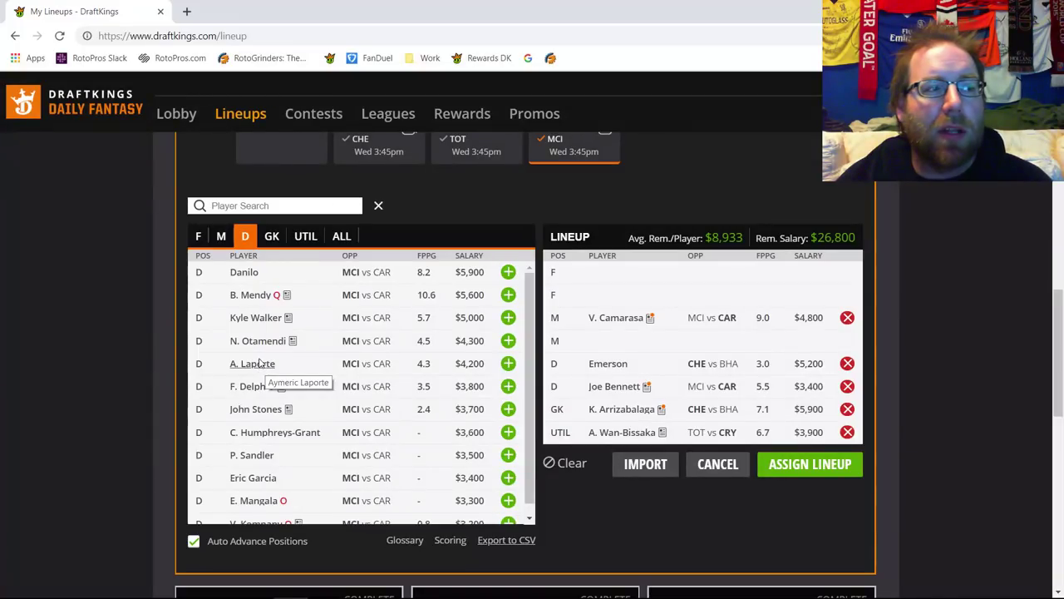
{"action": "left_click", "coordinate": [212, 237]}
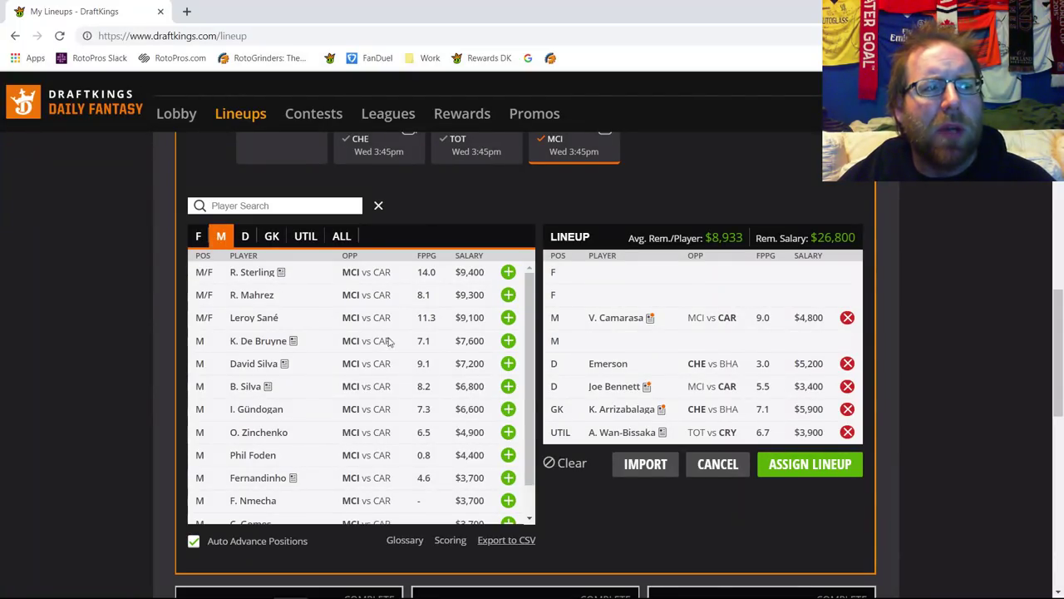
{"action": "left_click", "coordinate": [198, 235]}
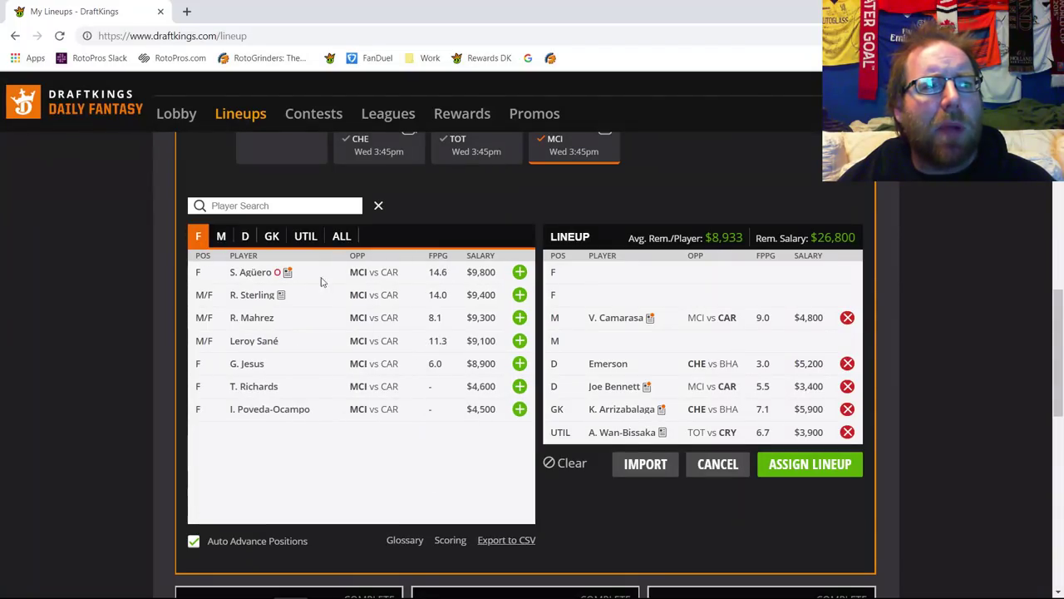
Step: Try Leroy Sané and R. Sterling in turn as the first forward, removing each from the lineup
{"action": "left_click", "coordinate": [519, 340]}
{"action": "left_click", "coordinate": [847, 272]}
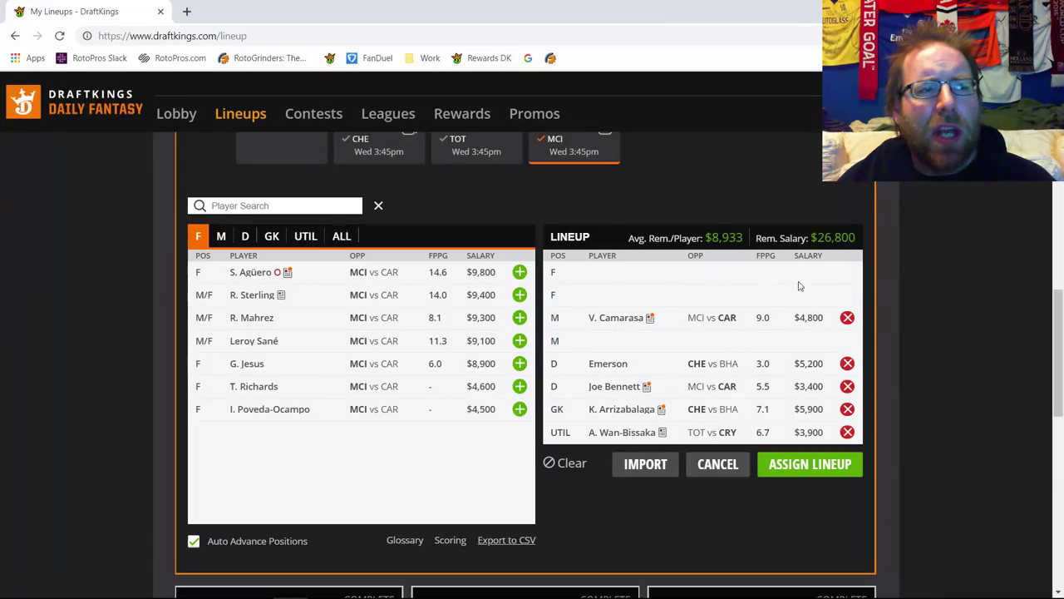
{"action": "left_click", "coordinate": [519, 295]}
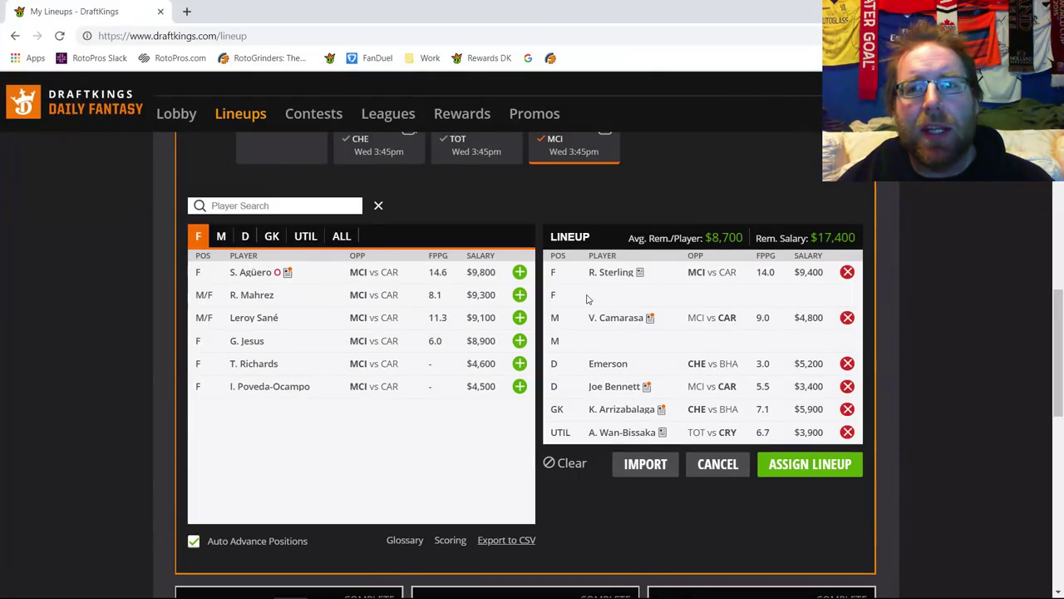
{"action": "left_click", "coordinate": [848, 273]}
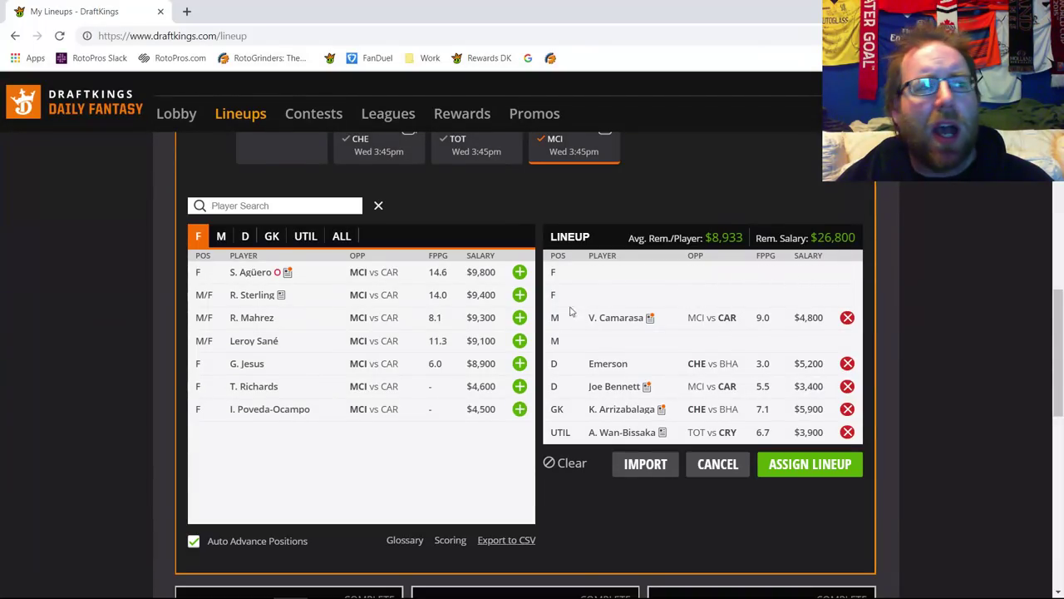
Step: Try G. Jesus as the first forward, list forwards from all games, and remove Jesus from the lineup
{"action": "left_click", "coordinate": [520, 363]}
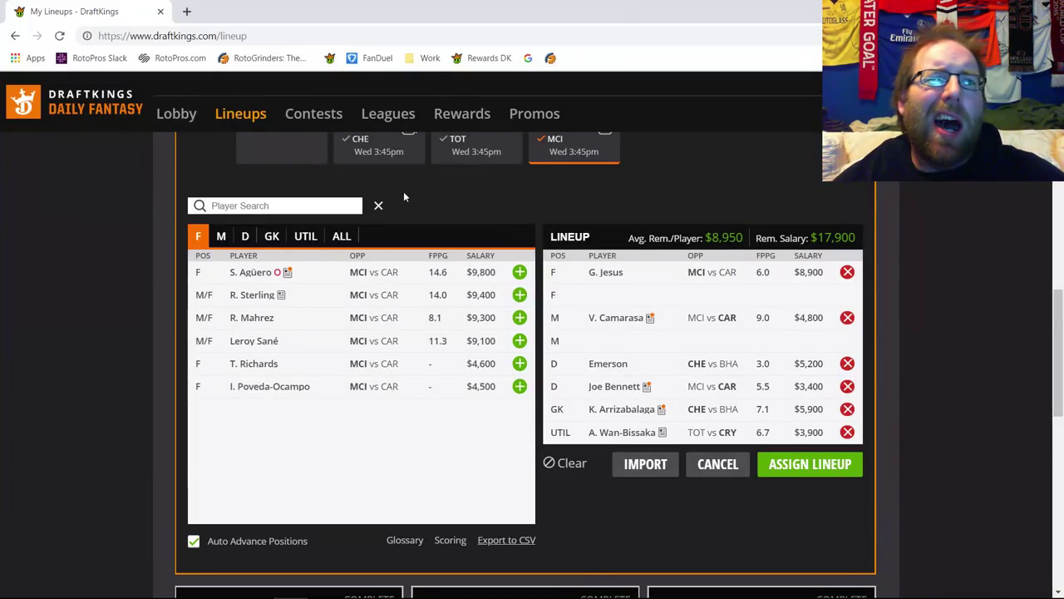
{"action": "left_click", "coordinate": [590, 161]}
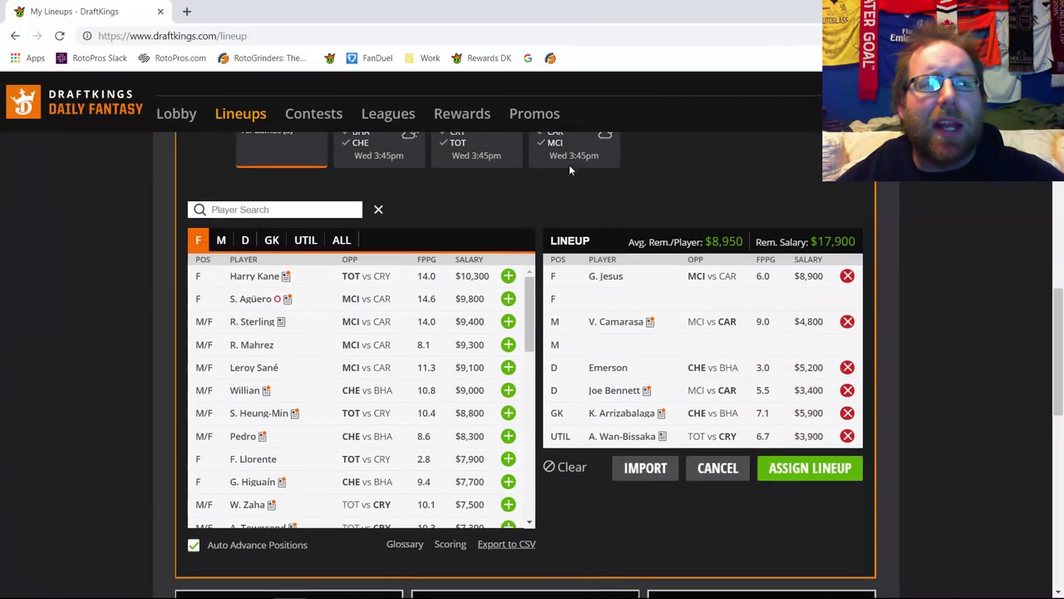
{"action": "scroll", "coordinate": [569, 165], "scroll_direction": "up", "scroll_amount": 1}
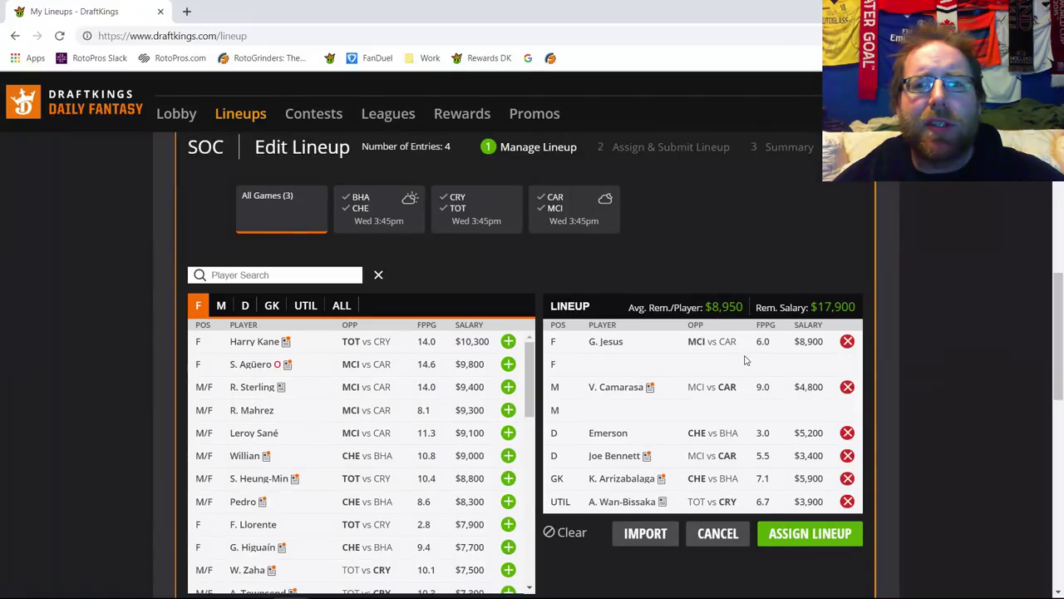
{"action": "left_click", "coordinate": [848, 341]}
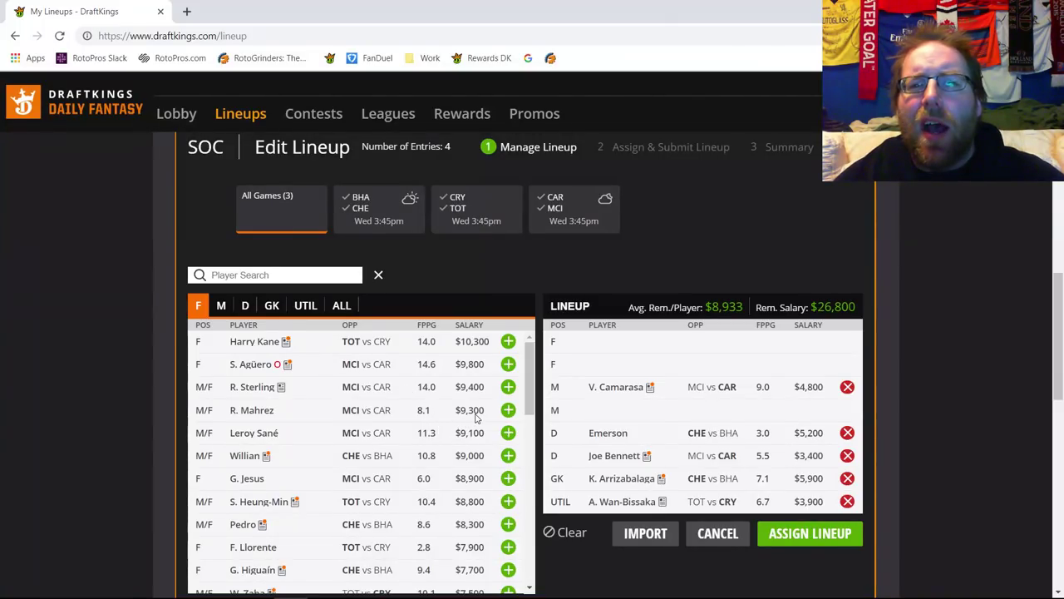
Step: Compare the salaries and average points of forwards and midfielders across all three games
{"action": "scroll", "coordinate": [477, 418], "scroll_direction": "down", "scroll_amount": 1}
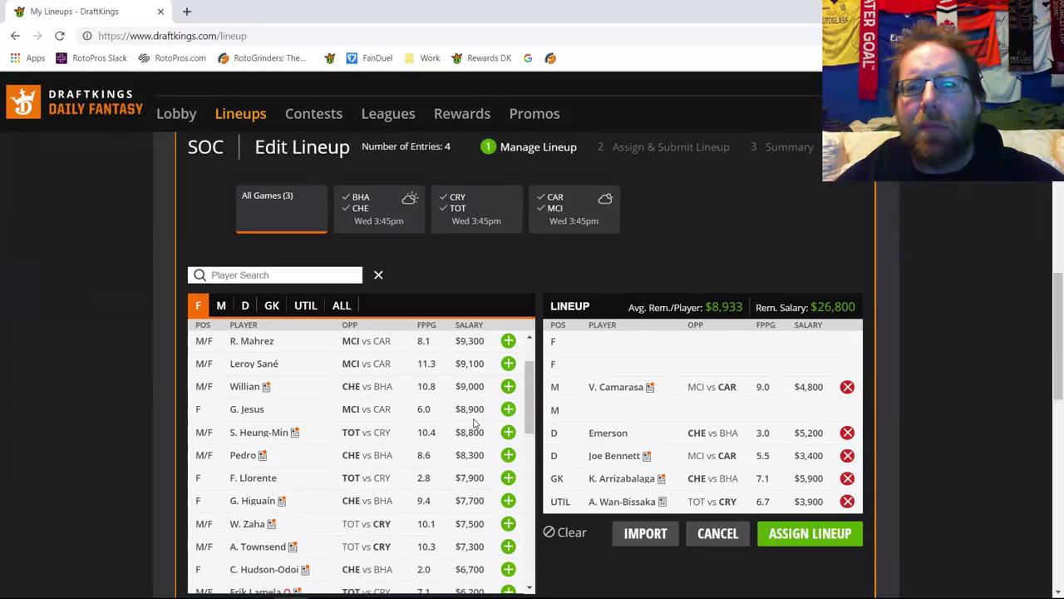
{"action": "scroll", "coordinate": [476, 420], "scroll_direction": "up", "scroll_amount": 2}
{"action": "left_click", "coordinate": [221, 305]}
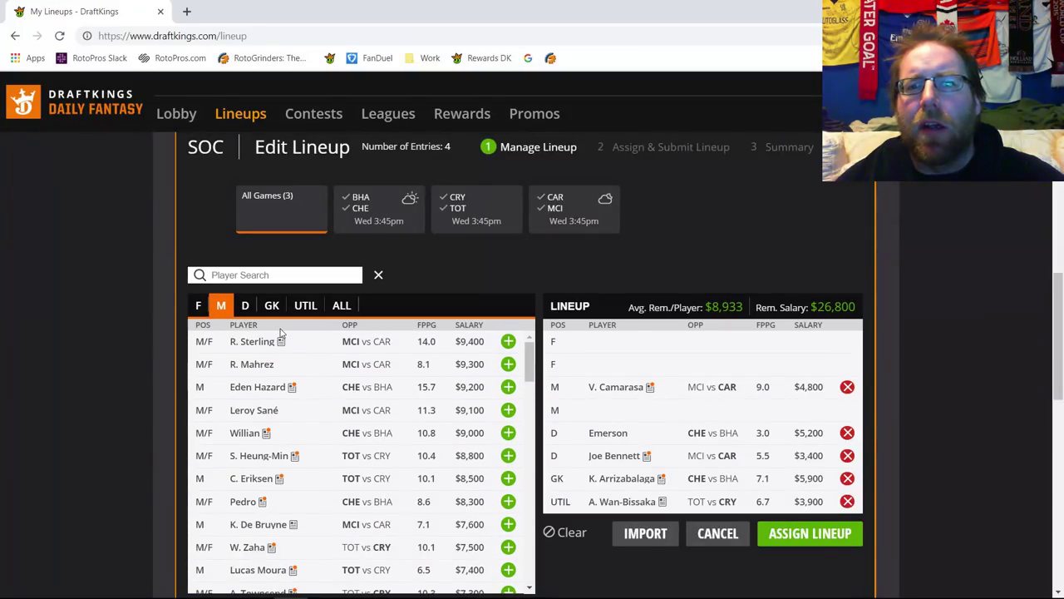
{"action": "left_click", "coordinate": [207, 307]}
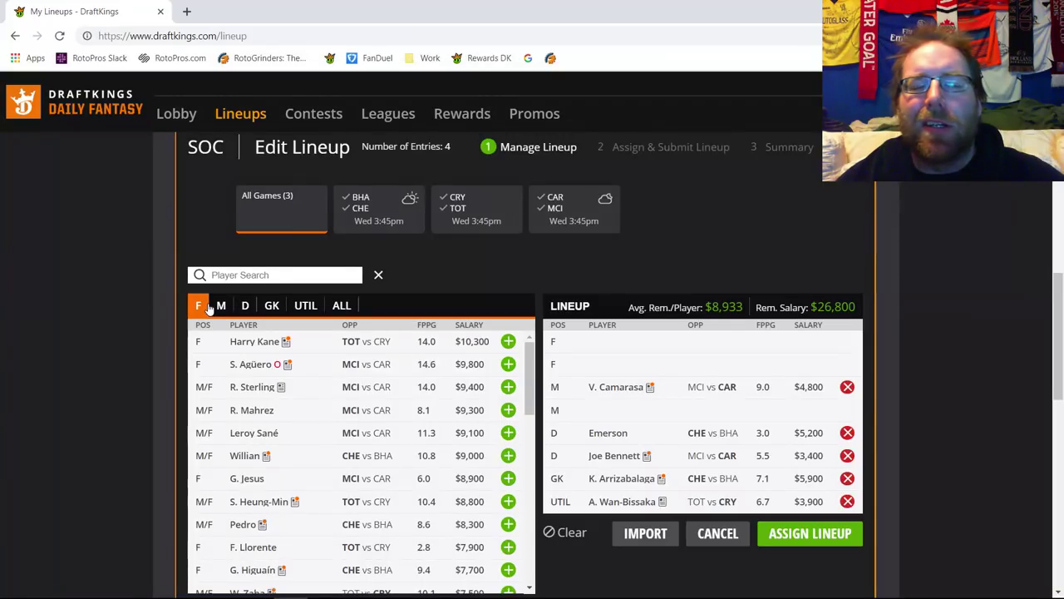
{"action": "left_click", "coordinate": [221, 306]}
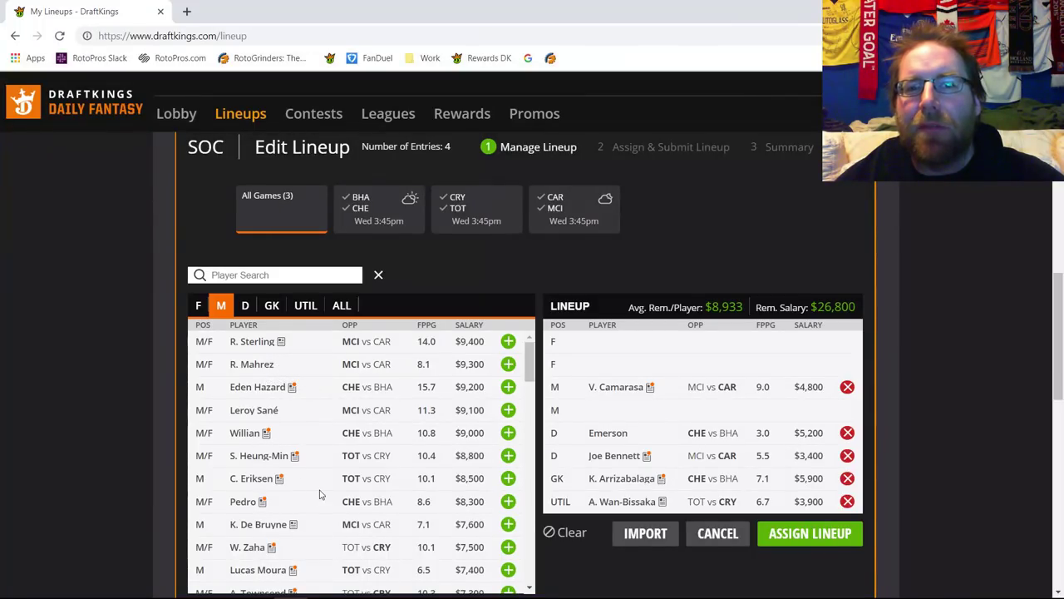
{"action": "left_click", "coordinate": [198, 305]}
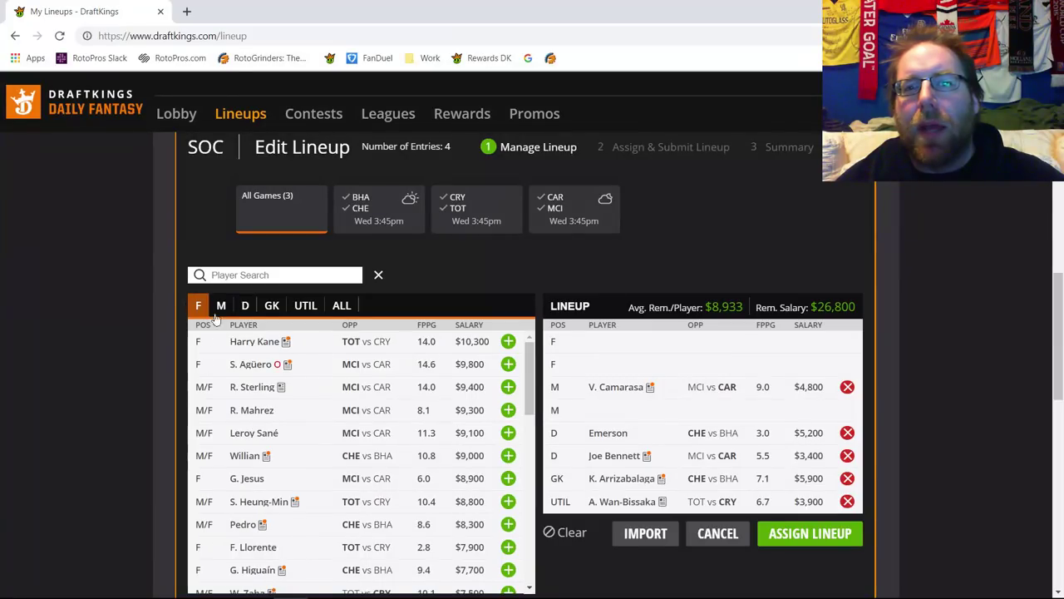